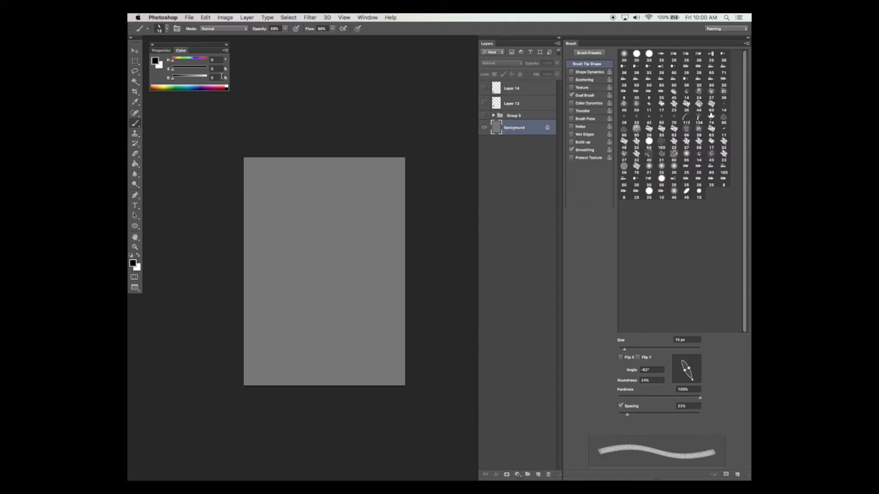
- Enlarge the feather palette reference on Layer 14 to match the height of the flower reference beside it
left_click(161, 51)
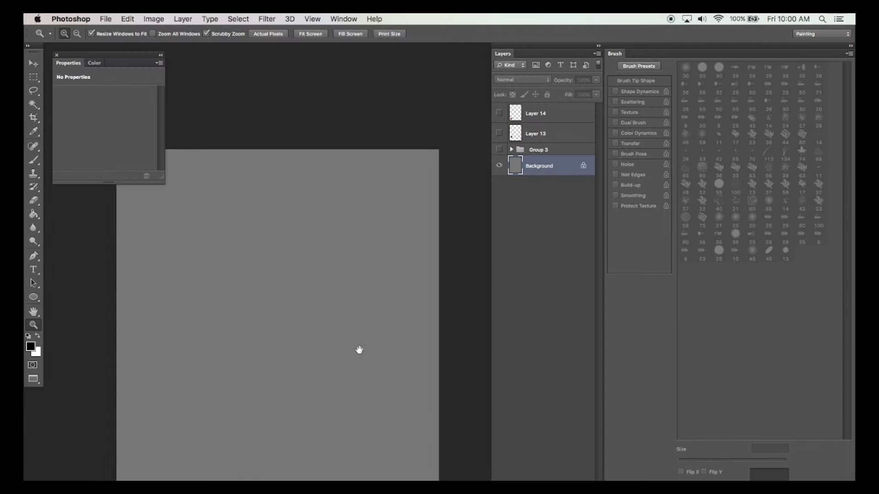
left_click_drag(359, 350, 367, 341)
key("v")
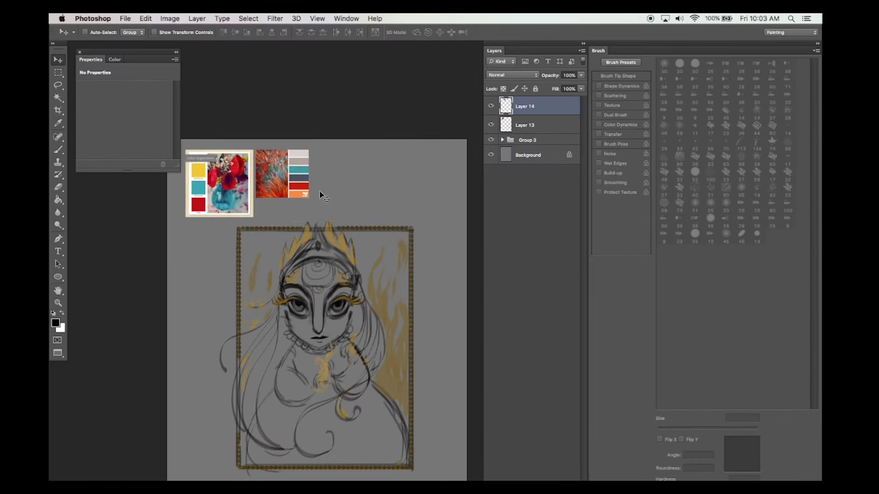
key("super+t")
left_click_drag(325, 208, 332, 213)
key("Return")
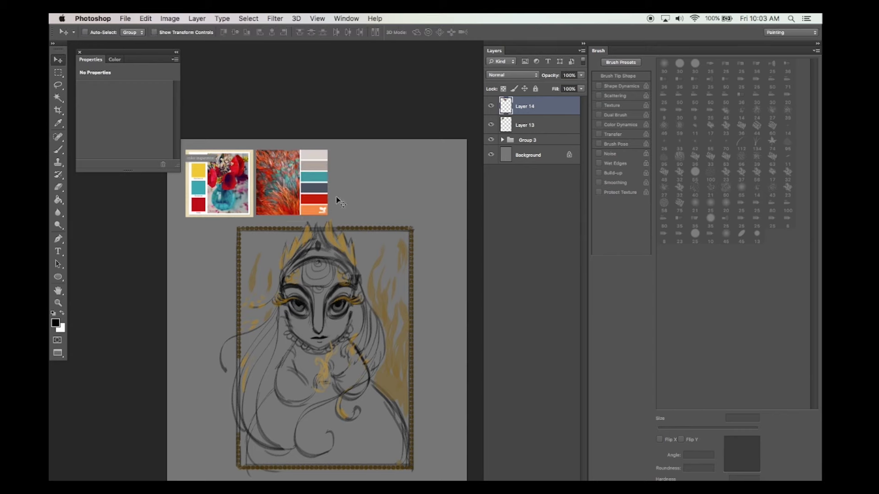
left_click_drag(417, 246, 406, 257)
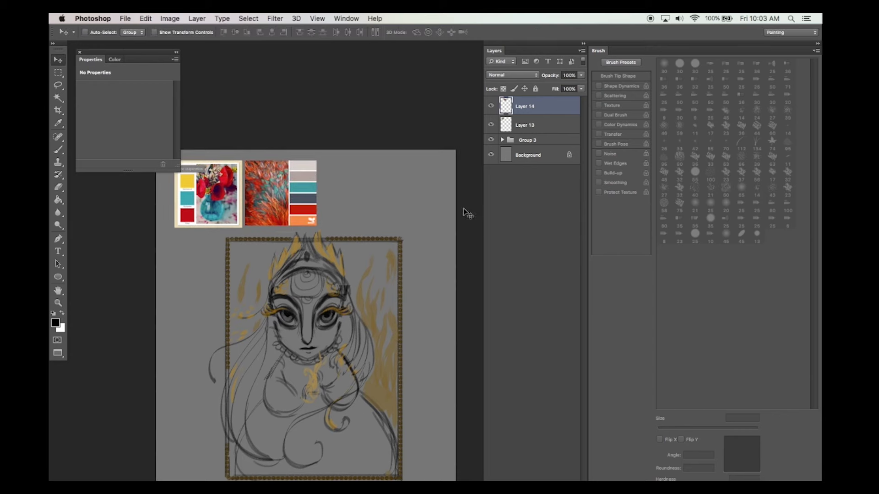
- Add a Color Burn layer above Group 3, set its opacity to 53% and paint the face grey-beige
key("b")
left_click(525, 140)
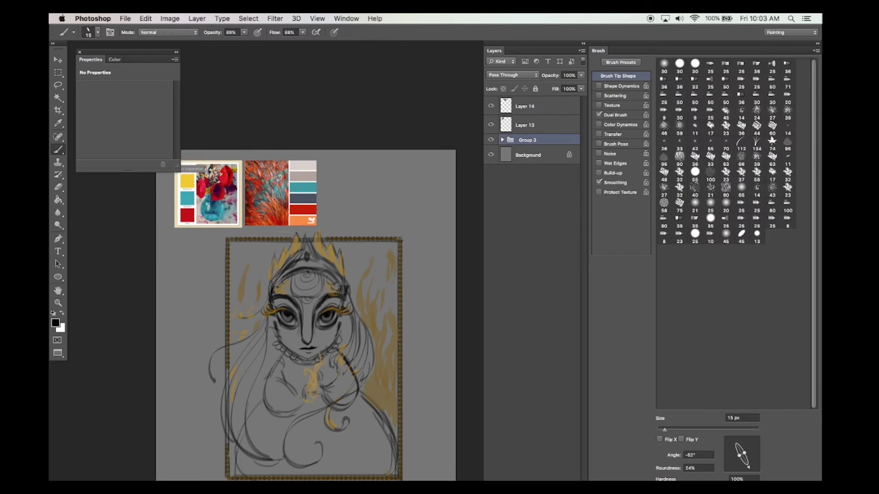
key("super+alt+shift+n")
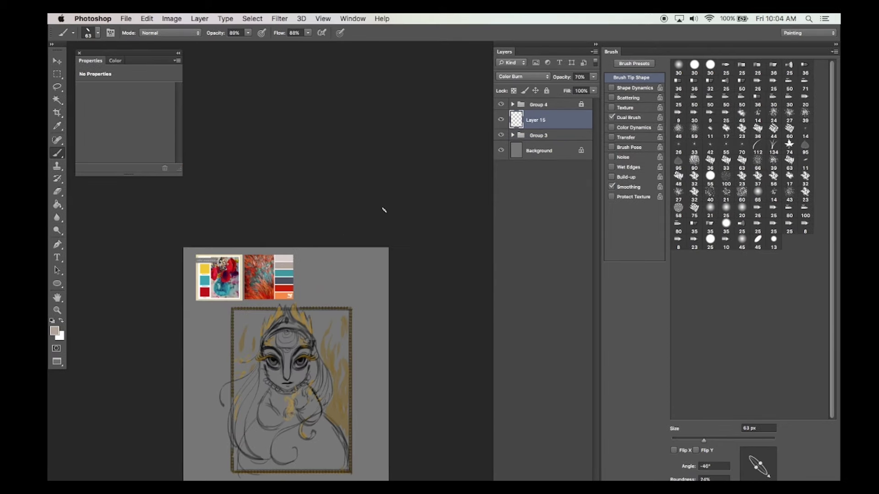
left_click(593, 77)
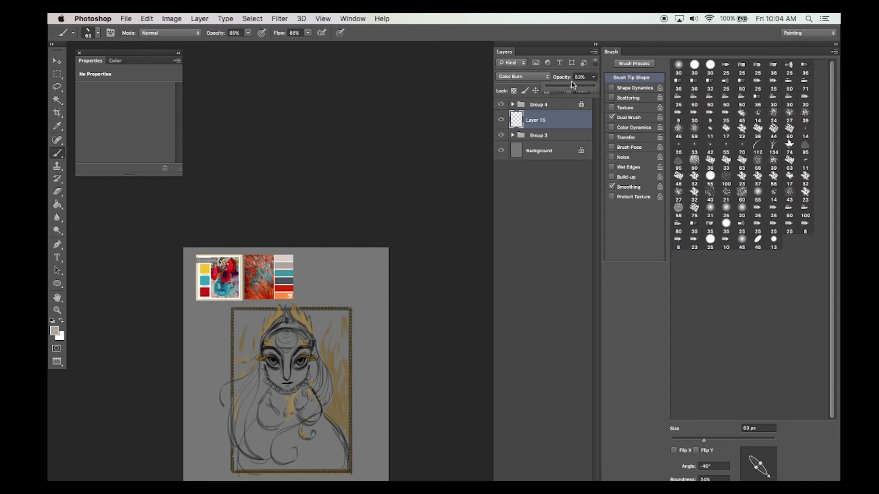
left_click(271, 372)
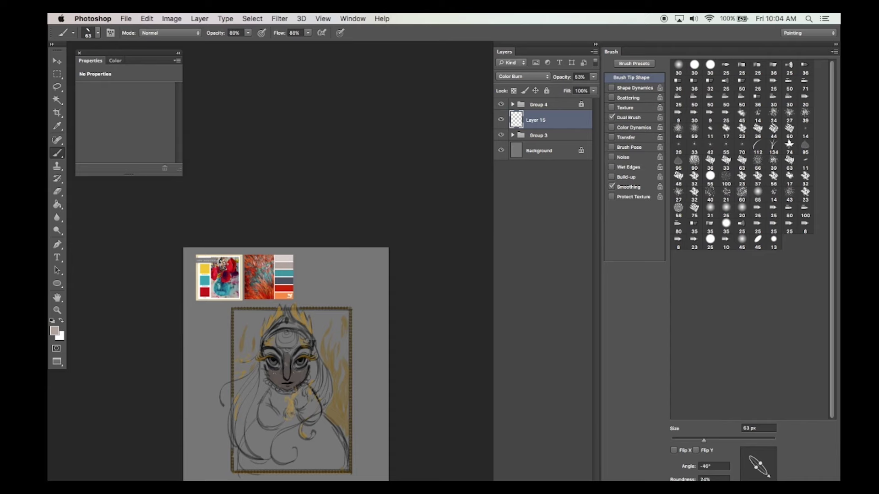
- Paint the whole dress red with a warm colour sampled from the reference palette and a 90 px brush
left_click(284, 274, "alt")
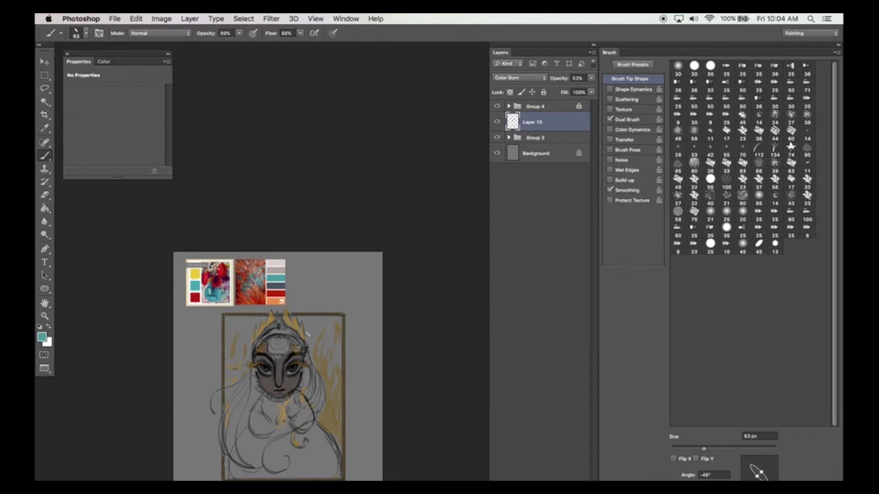
left_click(277, 300, "alt")
key("bracketright")
key("bracketright")
key("bracketright")
mouse_move(261, 399)
left_mouse_down()
mouse_move(253, 426)
mouse_move(295, 400)
mouse_move(302, 430)
mouse_move(258, 471)
mouse_move(309, 437)
mouse_move(336, 476)
left_mouse_up()
mouse_move(231, 446)
left_mouse_down()
mouse_move(320, 476)
mouse_move(330, 435)
left_mouse_up()
- Change the sampled palette colour to hue 37, saturation 61, brightness 100 and undo the trial hair stroke
left_click(283, 283, "alt")
left_click(276, 300, "alt")
left_click_drag(234, 402, 247, 381)
left_click(104, 61)
left_click_drag(97, 75, 97, 75)
left_click_drag(133, 98, 138, 98)
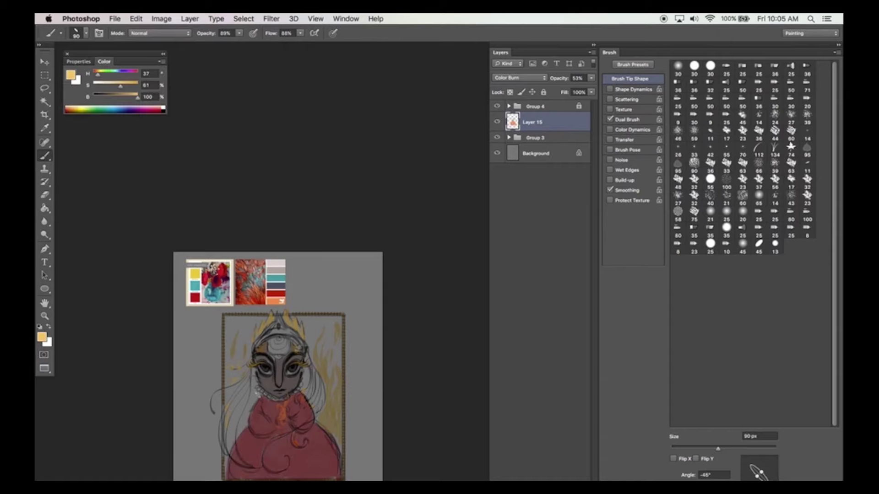
key("super+z")
- Paint the long hair strands on both sides of the face and the crown area golden yellow
left_click_drag(766, 480, 751, 480)
left_click_drag(247, 386, 213, 411)
left_click_drag(247, 393, 242, 462)
left_click_drag(308, 370, 321, 407)
left_click_drag(261, 341, 288, 334)
left_click_drag(279, 366, 273, 390)
- Add a new layer and paint both irises with the sampled teal swatch, using a 20 px brush at reduced flow
key("super+plus")
key("super+shift+n")
left_click(247, 251, "alt")
key("bracketleft")
key("bracketleft")
key("bracketleft")
key("bracketleft")
key("bracketleft")
key("bracketleft")
key("bracketleft")
left_click_drag(301, 33, 288, 46)
left_click_drag(271, 389, 278, 386)
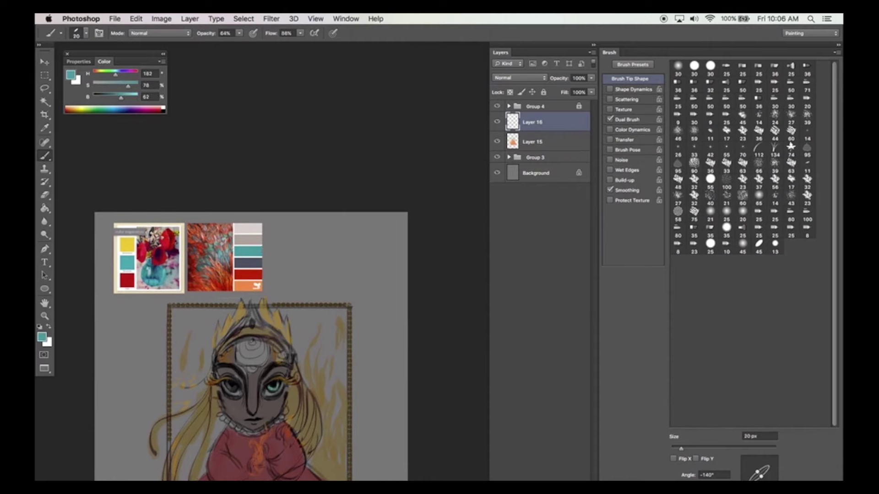
left_click_drag(300, 33, 287, 45)
left_click_drag(270, 389, 278, 387)
left_click_drag(227, 388, 235, 389)
- Move the colour controls beside the references, set hue 182, saturation 53, brightness 42, and paint the crown dark teal
left_click_drag(114, 54, 337, 232)
left_click_drag(343, 276, 334, 276)
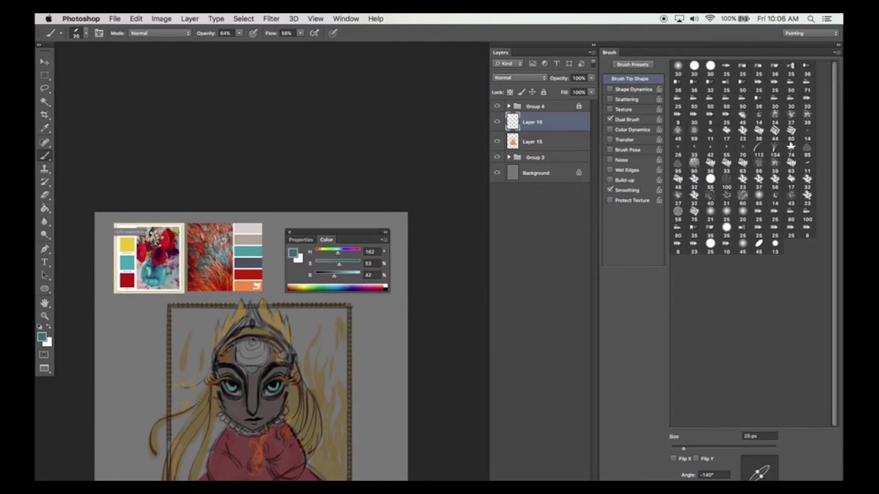
left_click_drag(250, 309, 239, 326)
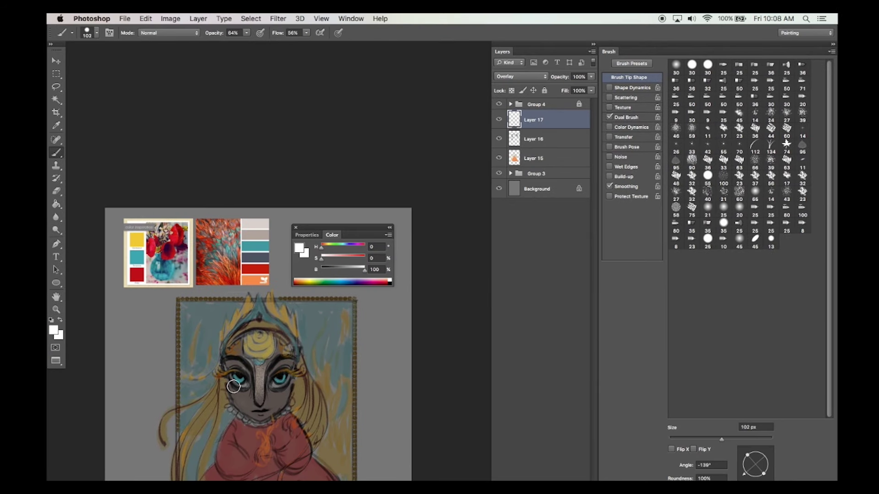
- Paint white highlights over the cheeks and chin on the Overlay layer and lower that layer's opacity to 58%
mouse_move(233, 389)
left_mouse_down()
mouse_move(248, 394)
mouse_move(245, 409)
mouse_move(255, 396)
mouse_move(252, 402)
mouse_move(282, 397)
mouse_move(253, 356)
mouse_move(235, 364)
mouse_move(270, 379)
mouse_move(286, 361)
mouse_move(302, 362)
mouse_move(275, 401)
mouse_move(262, 390)
mouse_move(259, 410)
left_mouse_up()
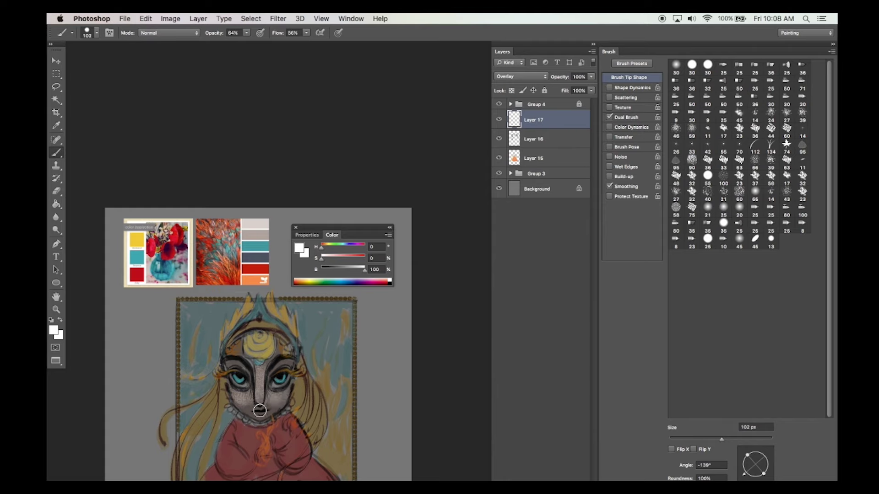
left_click(591, 76)
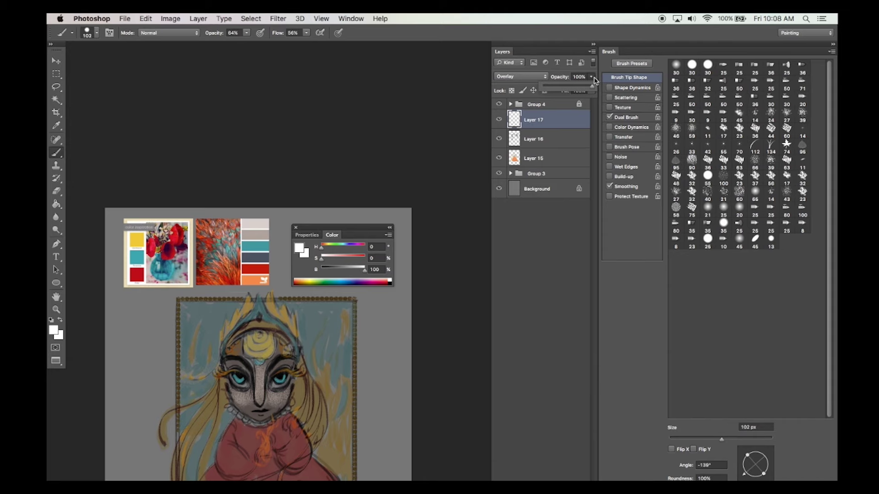
left_click_drag(591, 86, 581, 87)
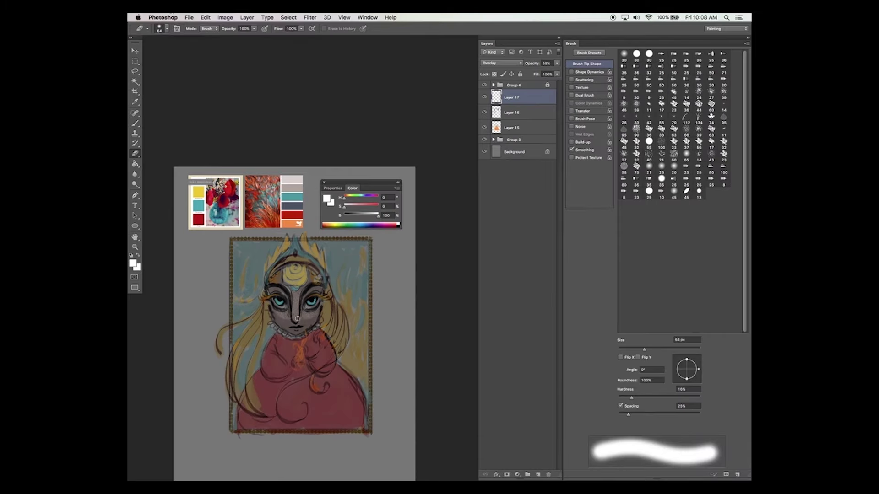
- Undo the last erasure on the face and lower the eraser's opacity to 58%
key("super+z")
left_click_drag(315, 291, 310, 297)
left_click(254, 28)
left_click_drag(255, 36, 239, 36)
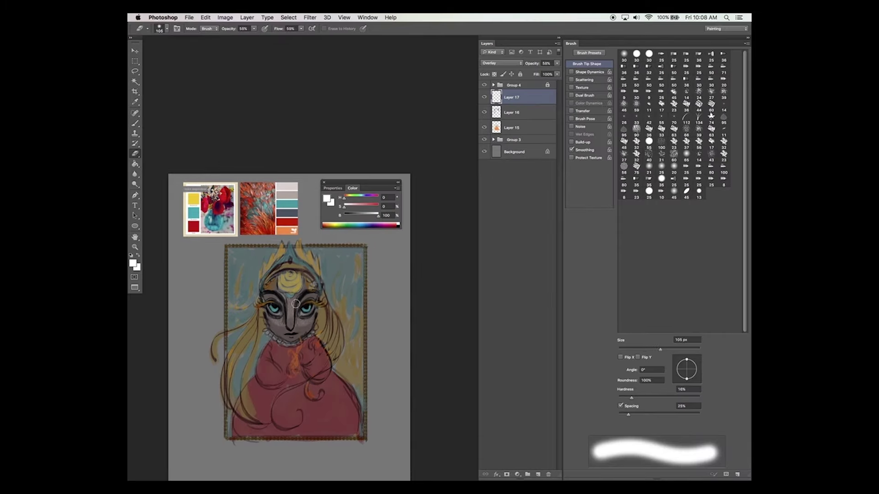
- Paint highlights on the dress sleeves and bodice, softening them with the eraser between strokes
key("b")
key("e")
key("b")
left_click_drag(316, 359, 317, 367)
key("e")
mouse_move(253, 388)
left_mouse_down()
mouse_move(270, 362)
mouse_move(240, 388)
left_mouse_up()
key("b")
key("e")
left_click_drag(307, 376, 319, 397)
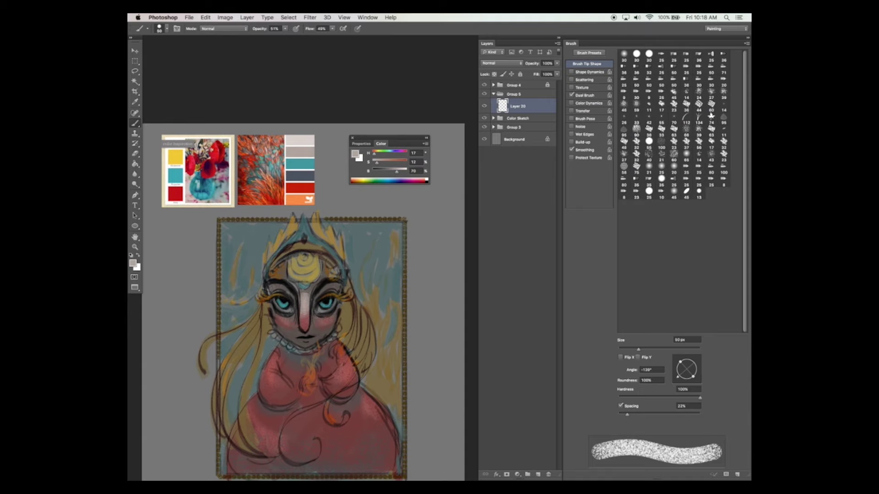
- Set the brush to 65% opacity and 64% flow and paint pale skin over the nose and lower face on Layer 20
left_click_drag(287, 31, 293, 36)
left_click(332, 28)
left_click(307, 296)
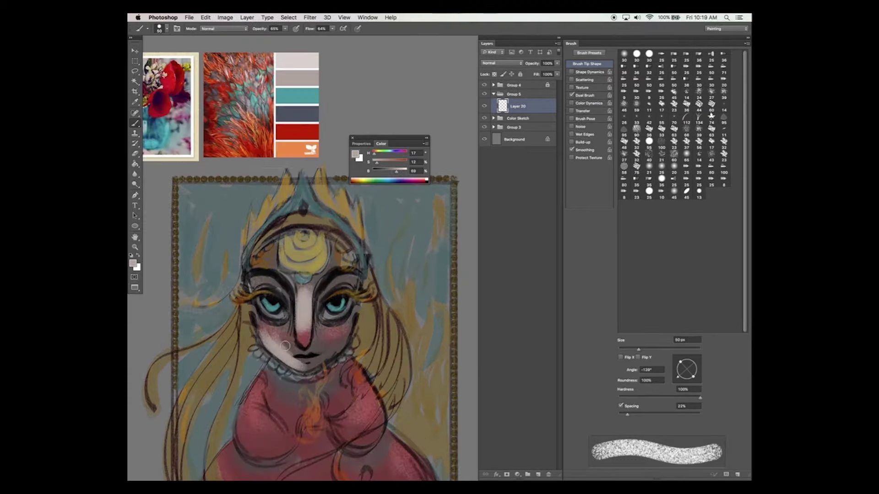
mouse_move(292, 346)
left_mouse_down()
mouse_move(309, 361)
mouse_move(331, 347)
mouse_move(300, 365)
mouse_move(261, 327)
mouse_move(297, 360)
left_mouse_up()
- Paint pale skin beneath the left eye and along its upper lid, reducing the brush and flattening its tip to 20% roundness
key("bracketleft")
key("bracketleft")
key("bracketleft")
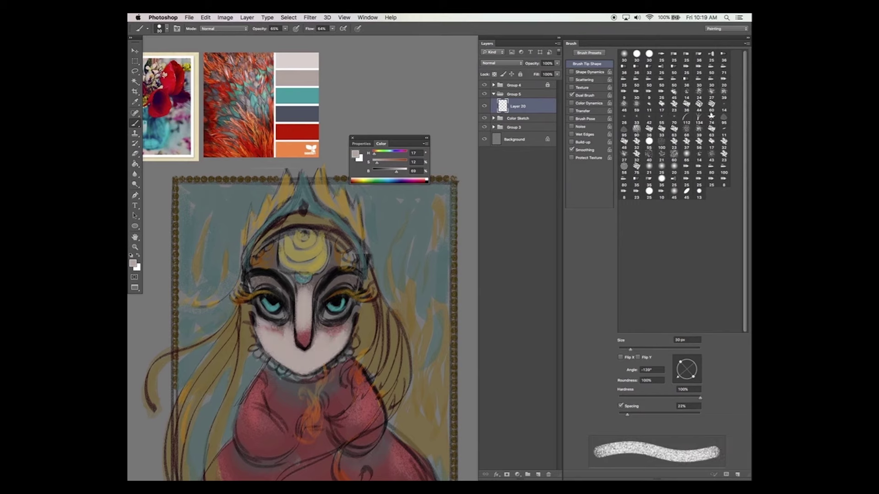
left_click_drag(692, 376, 688, 371)
left_click_drag(677, 377, 686, 381)
left_click_drag(292, 311, 278, 324)
key("bracketright")
left_click_drag(250, 289, 276, 282)
left_click_drag(686, 381, 693, 379)
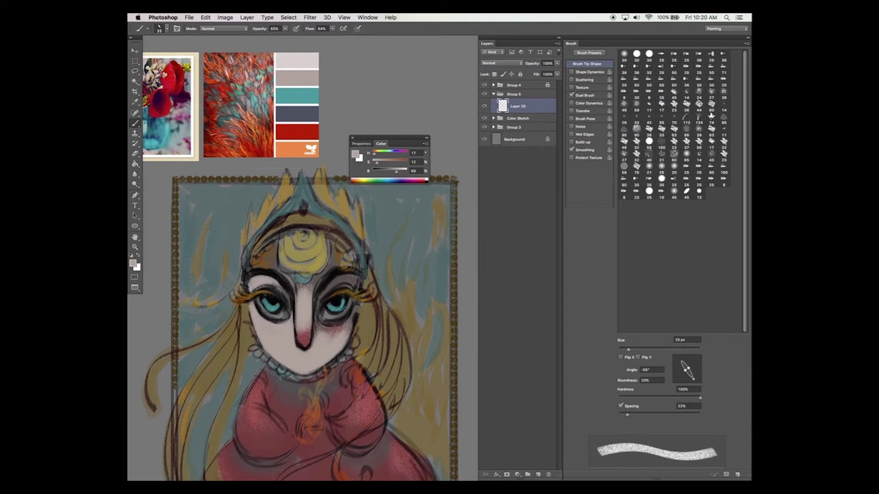
- Refine the pale skin edges along the nose and around the left eye with the flattened brush
left_click_drag(290, 292, 291, 331)
key("r")
left_click_drag(264, 405, 412, 359)
key("b")
mouse_move(286, 318)
left_mouse_down()
mouse_move(322, 334)
mouse_move(350, 296)
mouse_move(356, 355)
mouse_move(264, 297)
left_mouse_up()
key("Escape")
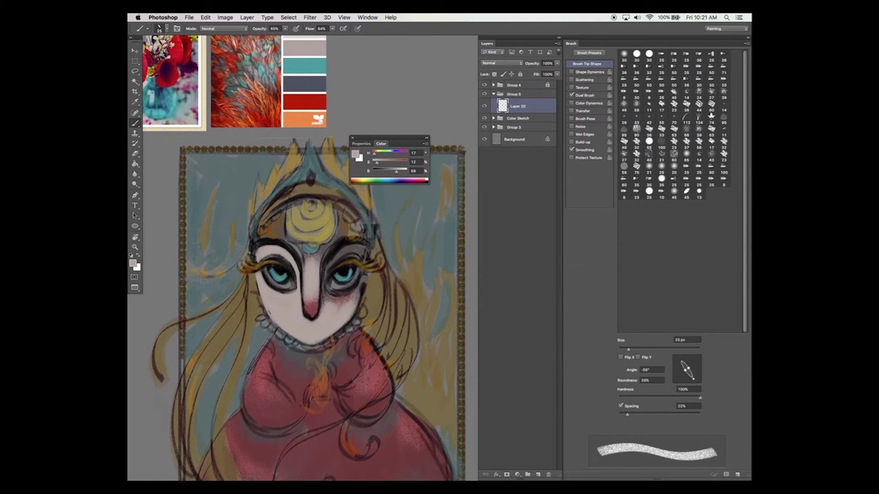
- Draw a closed Pen path along the face's left edge and chin and convert it to an anti-aliased selection with 0 px feather
left_click(134, 196)
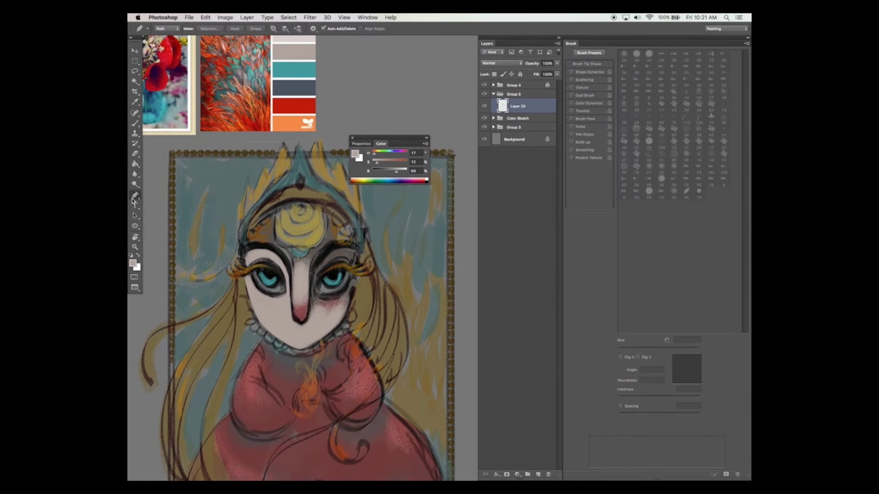
left_click(245, 253)
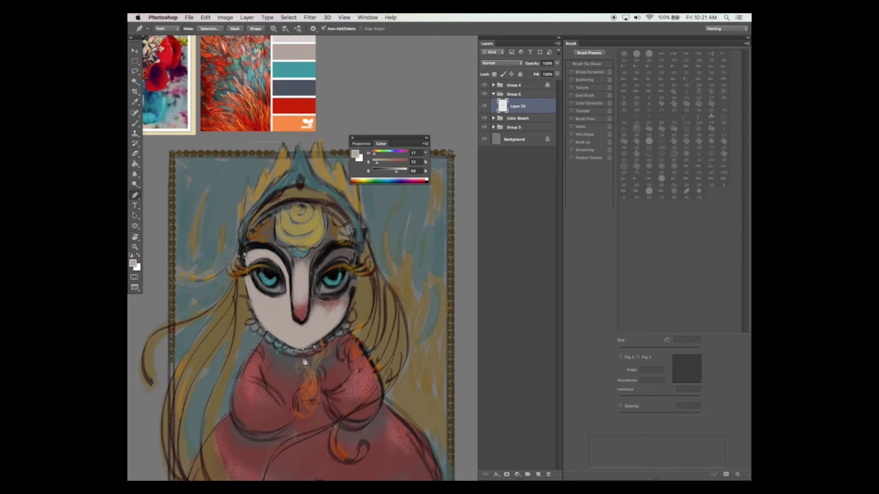
left_click(236, 321)
right_click(327, 242)
left_click(366, 274)
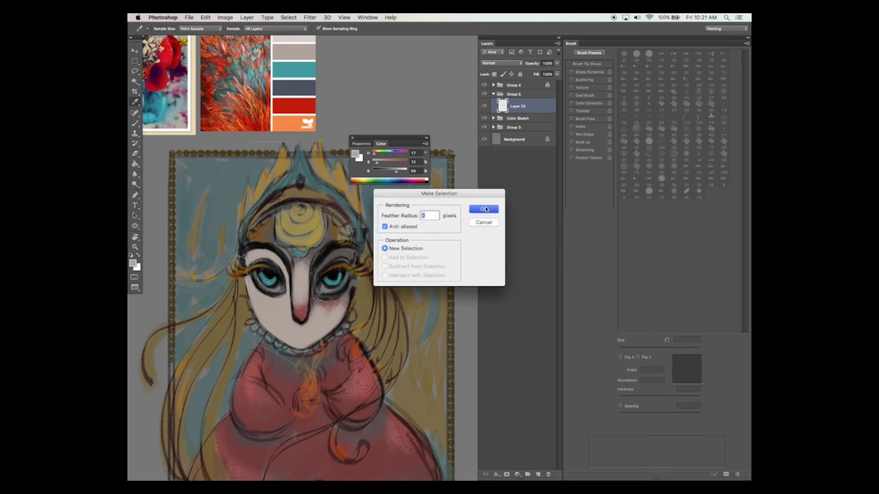
left_click(485, 209)
- Add a new layer above Layer 20 and create a near-black filled eye shape with the Pen tool
key("v")
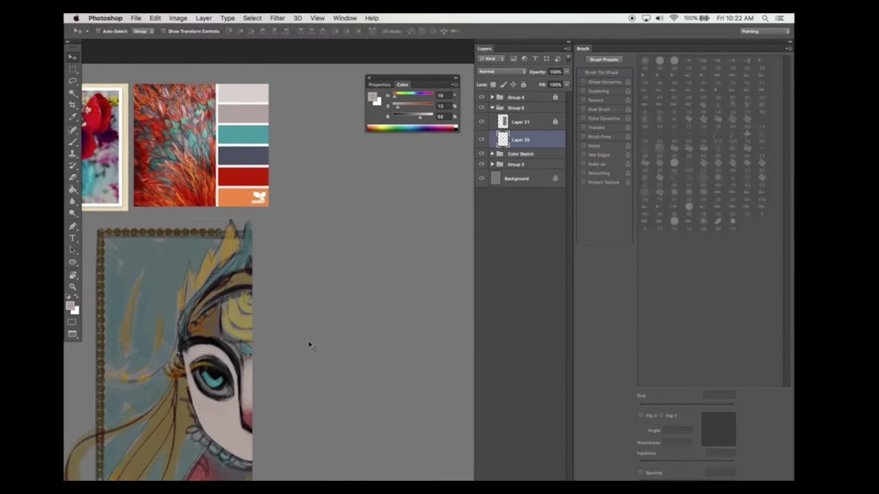
key("super+shift+alt+n")
key("p")
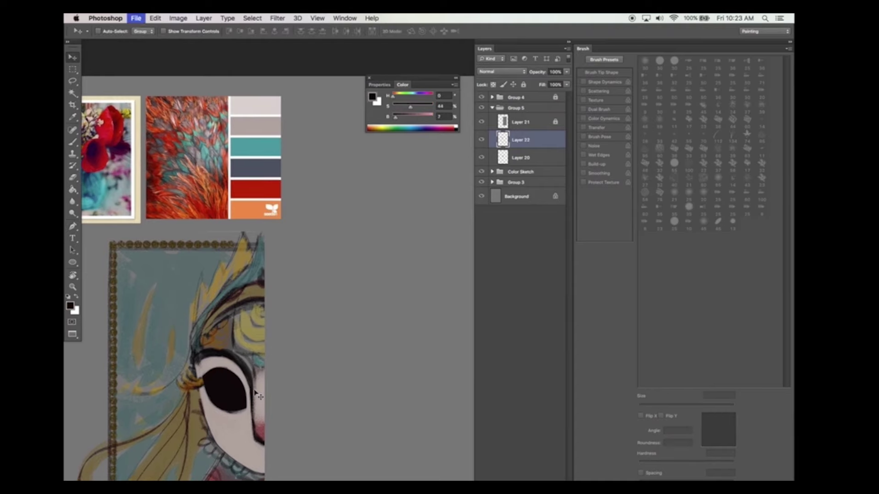
- Paint the nose bridge grey-brown on Layer 20, resampling the pale skin colour for edge work with a 15 px brush
left_click_drag(259, 373, 259, 425)
left_click(229, 393, "alt")
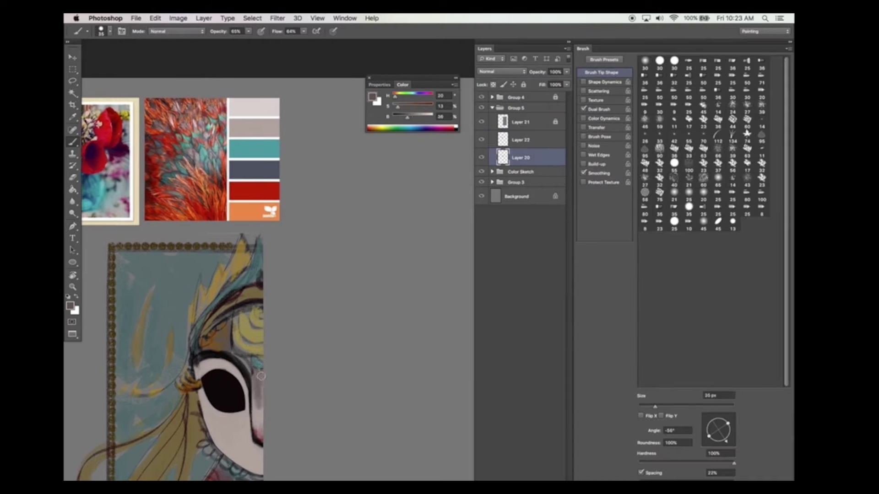
left_click(257, 391, "alt")
left_click_drag(258, 375, 257, 435)
left_click(250, 400, "alt")
key("bracketleft")
key("bracketleft")
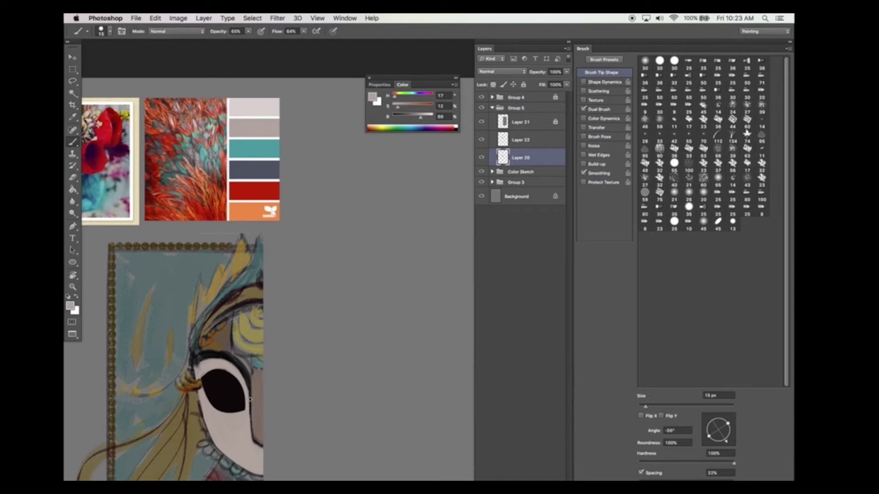
- Paint the forehead above the left eye with the sampled grey-brown tone and a 25 px brush
left_click(256, 376, "alt")
key("bracketright")
key("bracketright")
mouse_move(250, 364)
left_mouse_down()
mouse_move(234, 356)
mouse_move(225, 335)
left_mouse_up()
scroll(238, 320, "up", 1)
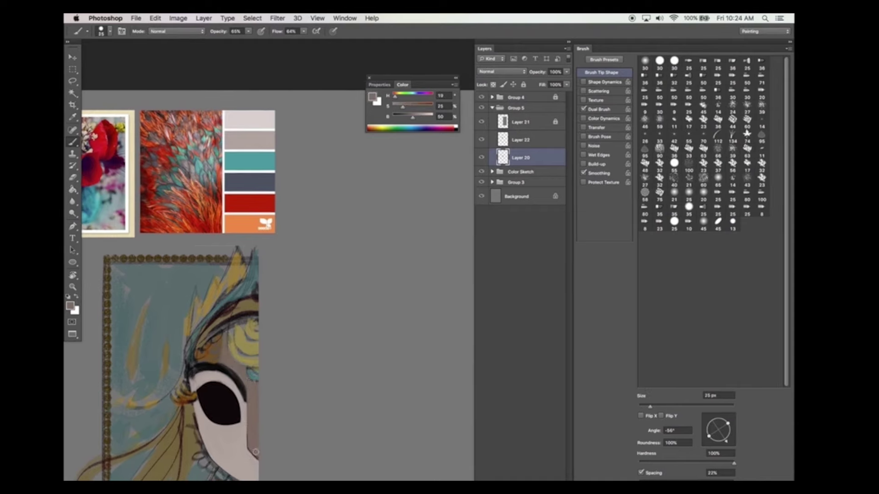
- Toggle the visibility of Layer 21 and Layer 22 to check the painted half-face against the sketch
left_click_drag(290, 380, 296, 349)
left_click(482, 123)
left_click(482, 122)
left_click(482, 140)
key("super+bracketright")
left_click(483, 140)
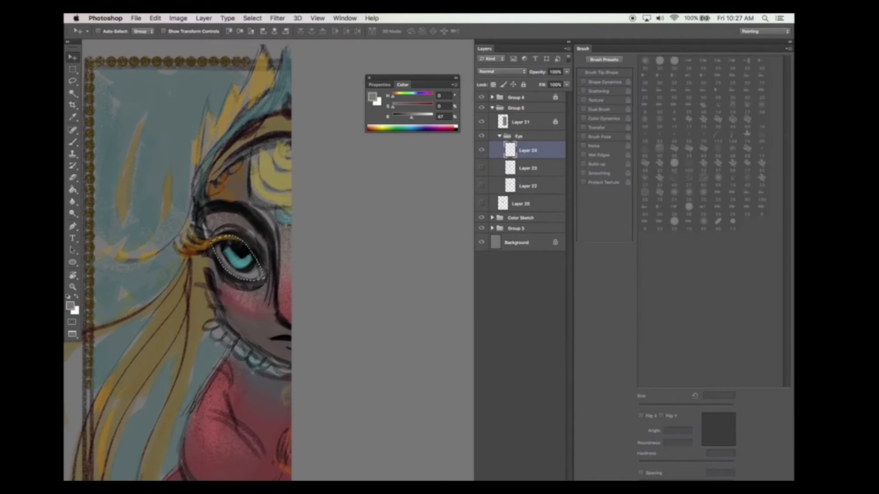
- Sample the pupil's near-black and paint it inside the eye selection on Layer 24
left_click(396, 130)
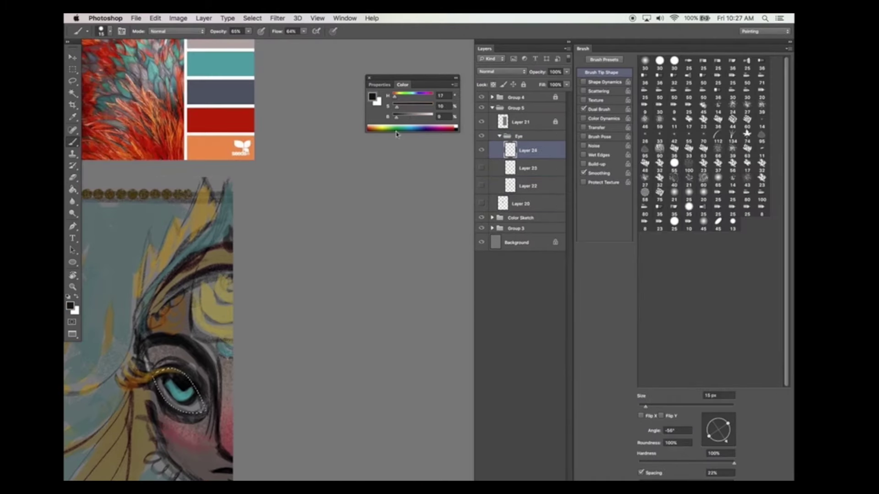
left_click(182, 382, "alt")
mouse_move(173, 388)
left_mouse_down()
mouse_move(178, 394)
mouse_move(165, 372)
left_mouse_up()
- Show Layers 23, 22 and 20 again and clear the eye selection
left_click(481, 170)
left_click(481, 188)
key("super+d")
key("v")
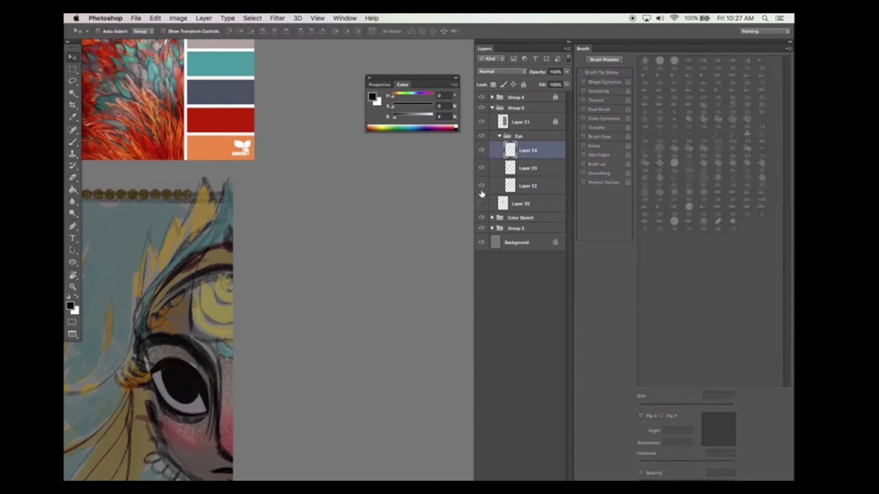
left_click(481, 203)
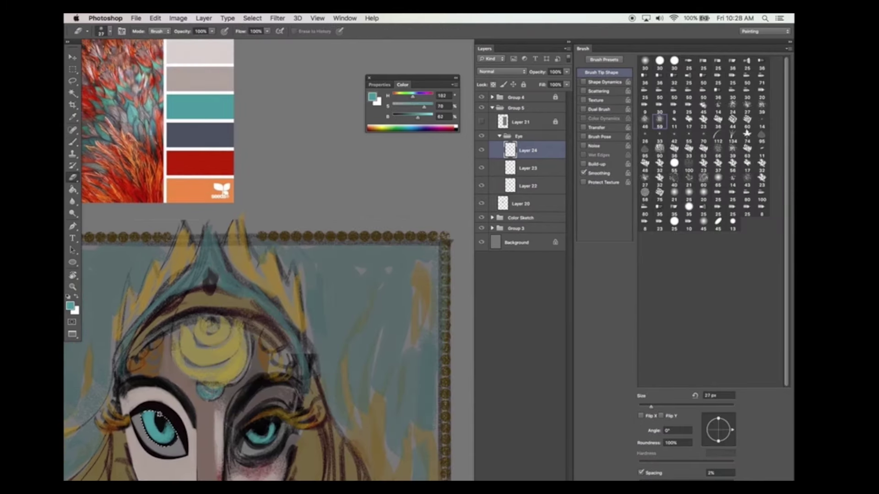
- Touch up the left iris inside the eye selection, sample the pupil's near-black and clear the selection
left_click_drag(149, 416, 149, 432)
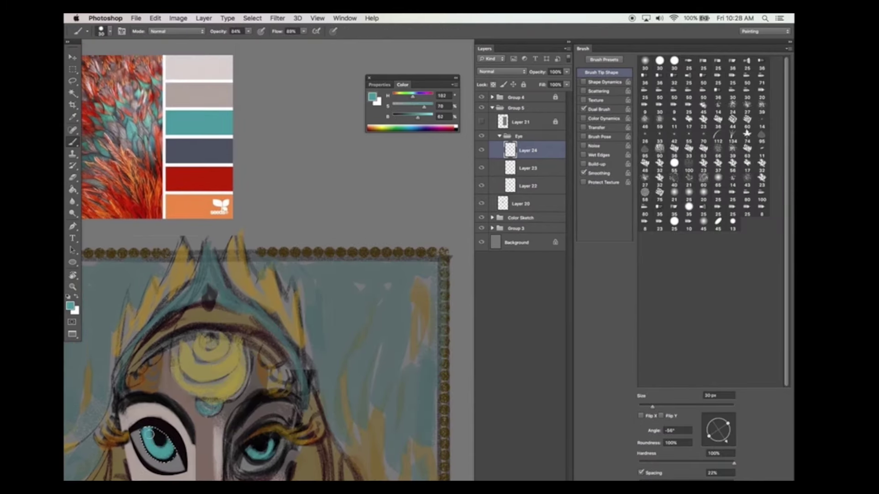
left_click(160, 440, "alt")
key("super+d")
key("v")
left_click_drag(209, 369, 223, 358)
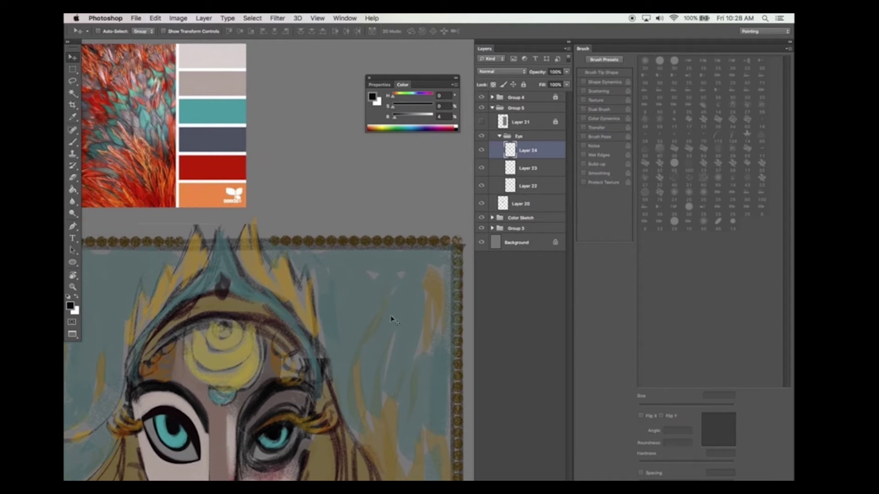
- On a new layer in the Eye group, outline the left eyebrow with the Pen tool and fill it with near-black
scroll(392, 319, "down", 1)
key("ctrl+shift+alt+n")
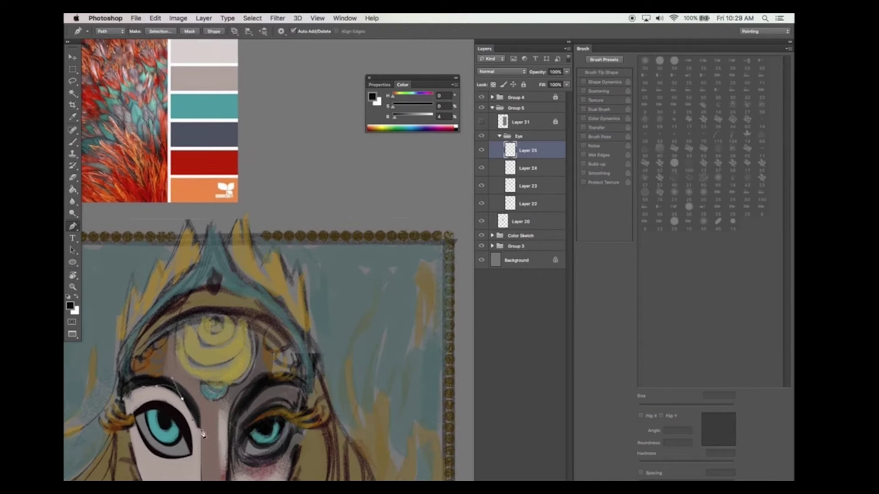
left_click_drag(202, 430, 206, 439)
left_click_drag(168, 378, 154, 378)
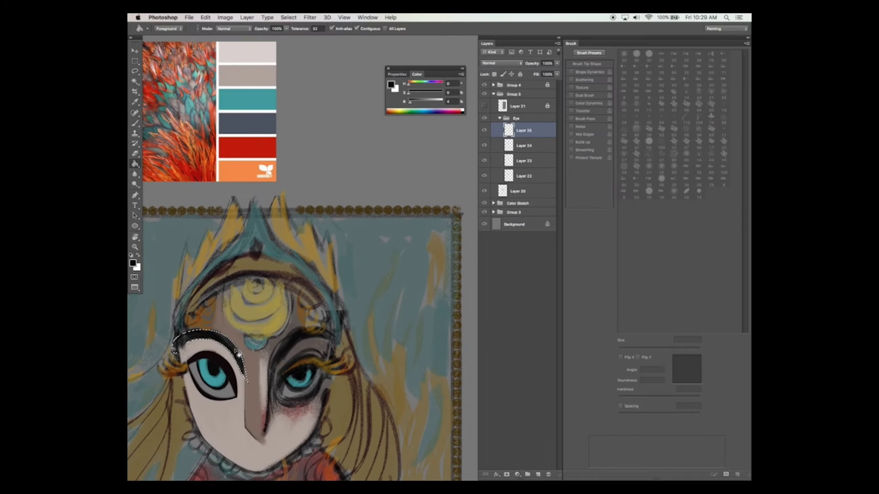
left_click(237, 352)
key("super+d")
key("v")
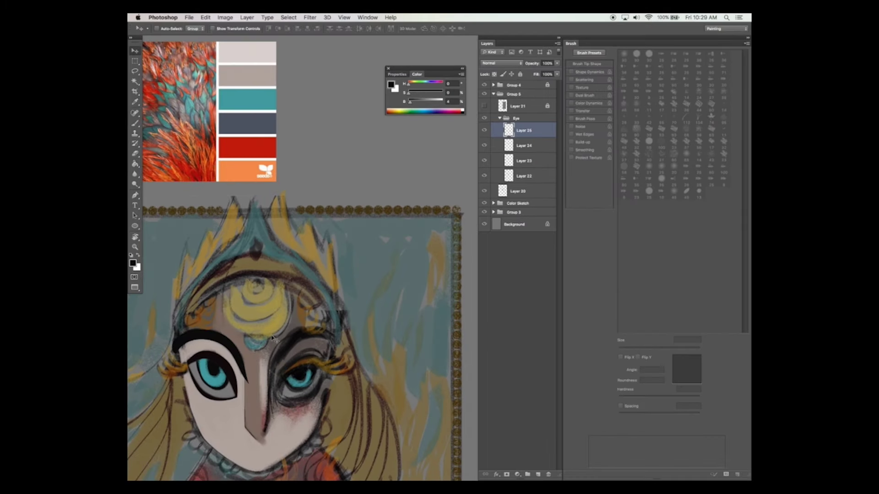
key("e")
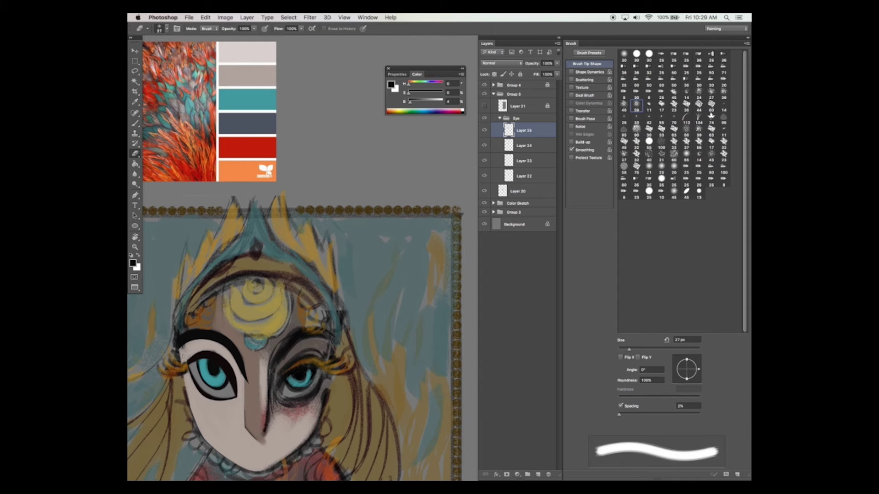
key("v")
- Load Layer 21's shape as a selection, delete the right half of the face on Layer 20 and hide Layer 21
scroll(369, 297, "down", 3)
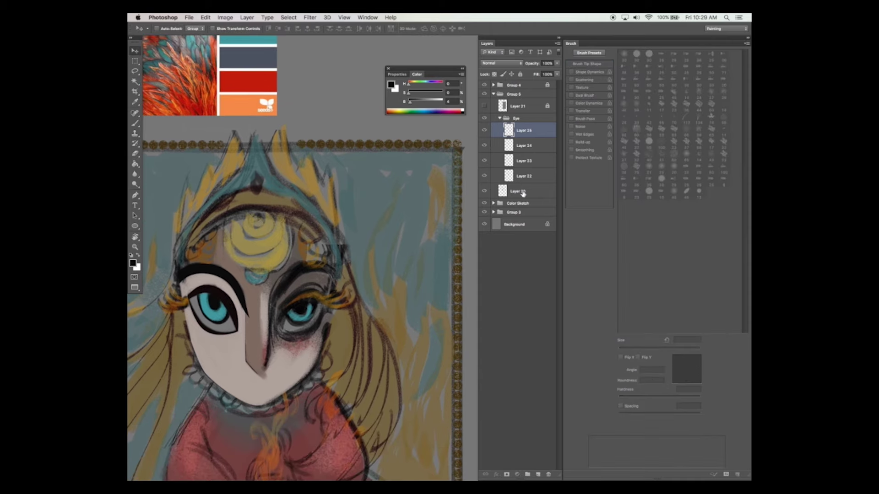
left_click(523, 194)
left_click(488, 192)
left_click(487, 191)
key("m")
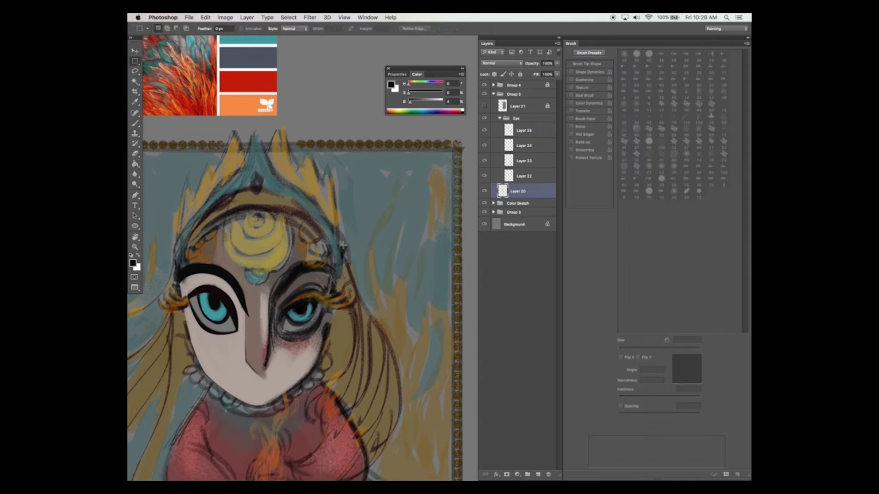
left_click(485, 107)
left_click(502, 107, "super")
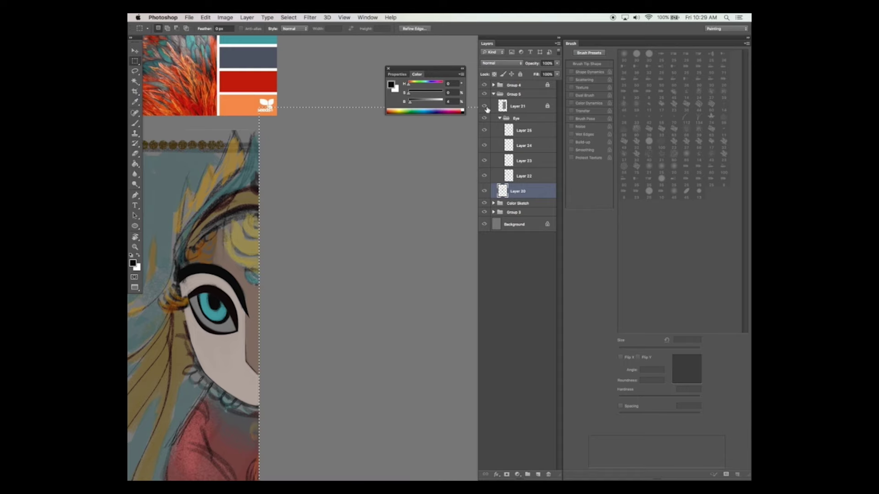
left_click(484, 106)
key("Delete")
key("super+d")
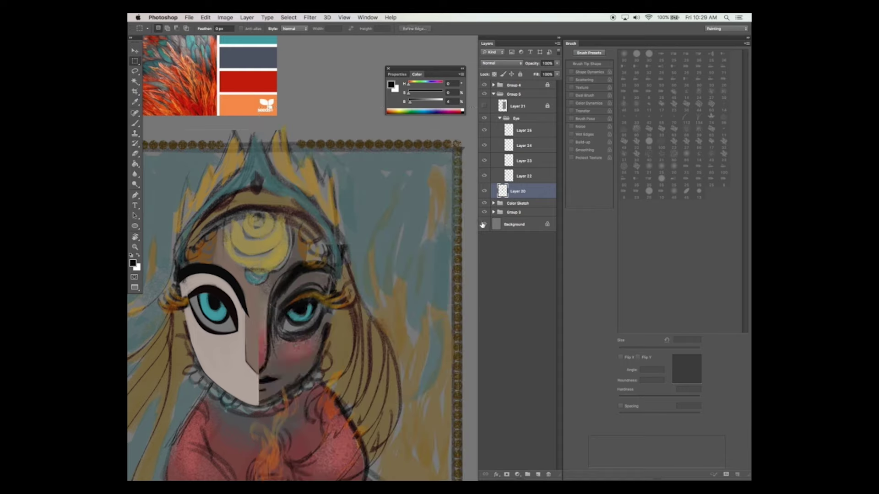
- Duplicate Layer 20, flip the copy horizontally and place it as the right half of the face
key("v")
left_click_drag(518, 192, 538, 474)
left_click(205, 18)
mouse_move(236, 189)
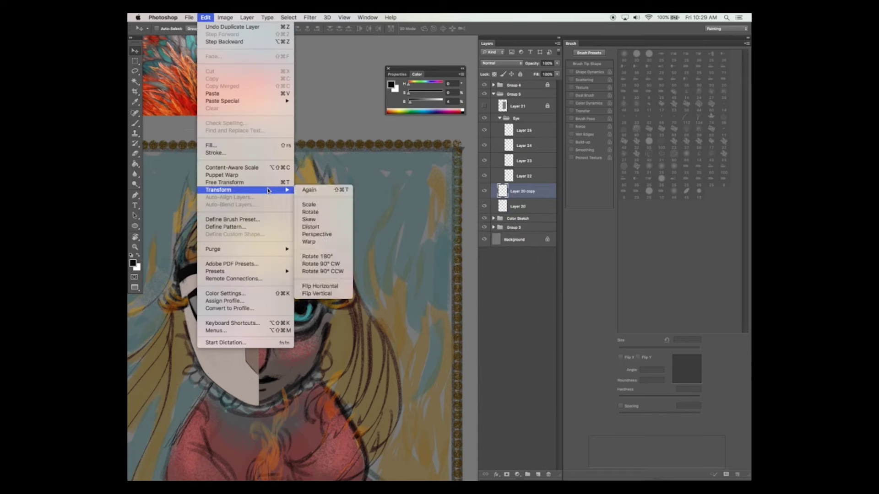
left_click(322, 287)
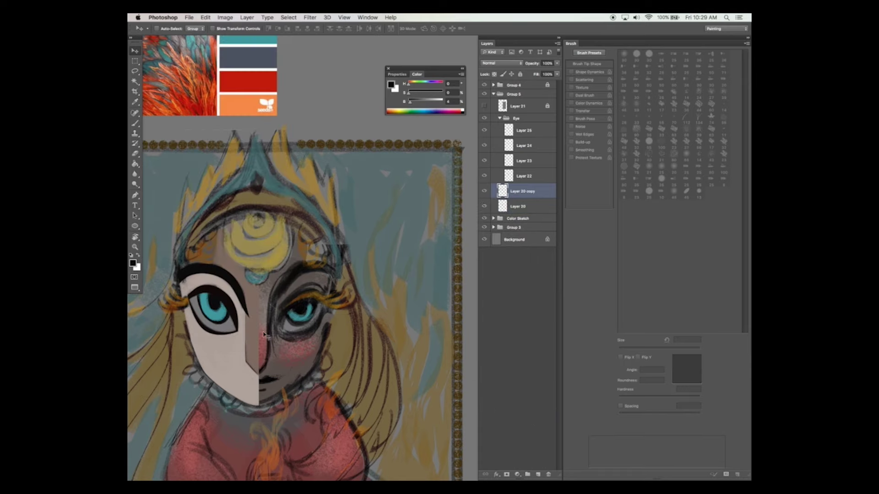
left_click_drag(264, 336, 309, 351)
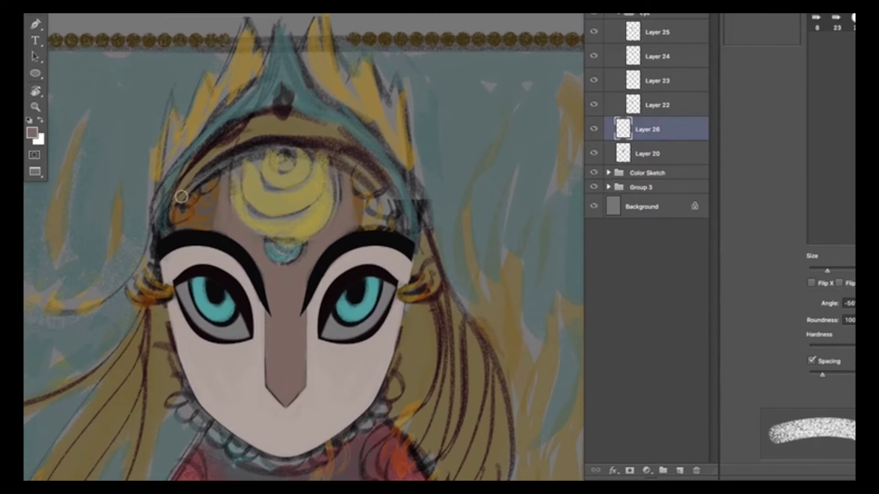
- On a new layer, outline the left half of the forehead with the Pen tool and convert the path to a selection
key("ctrl+shift+alt+n")
key("p")
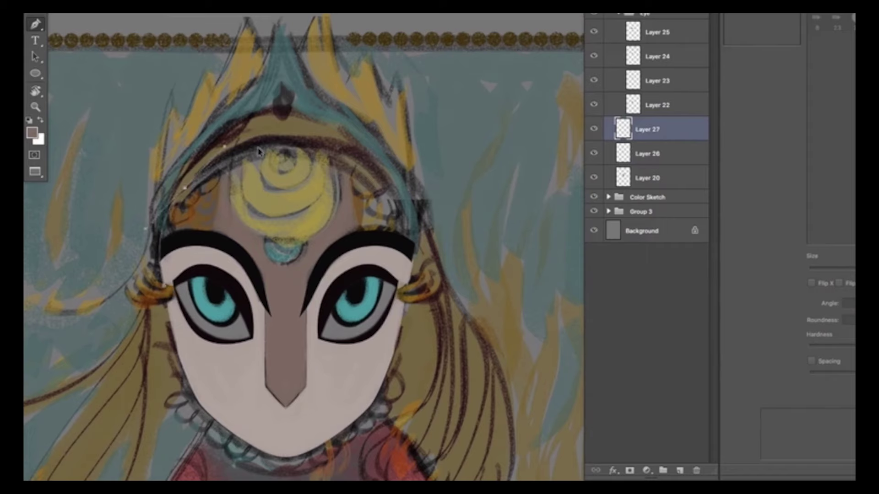
mouse_move(259, 152)
left_mouse_down()
mouse_move(232, 143)
mouse_move(170, 228)
mouse_move(238, 297)
mouse_move(274, 183)
mouse_move(255, 210)
left_mouse_up()
left_click(290, 139)
left_click(290, 453)
left_click(164, 284)
key("ctrl+Return")
- Fill the half-forehead with the nose's sampled brown, then duplicate its layer for the other half and merge the layers
key("b")
left_click(281, 288, "alt")
mouse_move(647, 129)
left_mouse_down()
mouse_move(680, 310)
mouse_move(680, 471)
left_mouse_up()
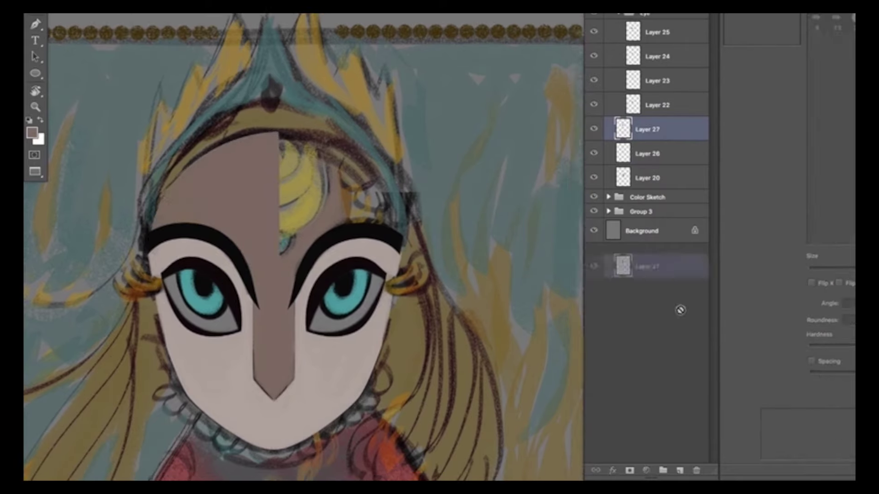
key("ctrl+e")
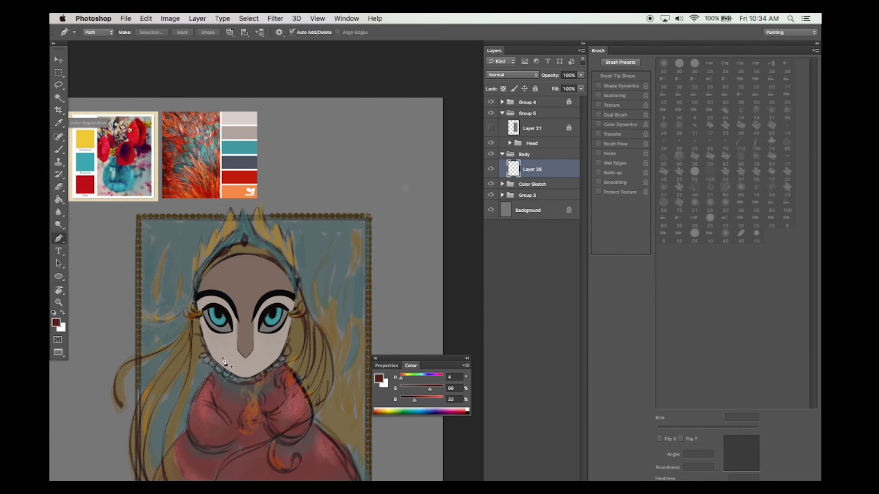
- Outline the left sleeve with the Pen tool on Layer 26 in the Body group and fill it with dark red
left_click(242, 427)
left_click_drag(223, 449, 206, 458)
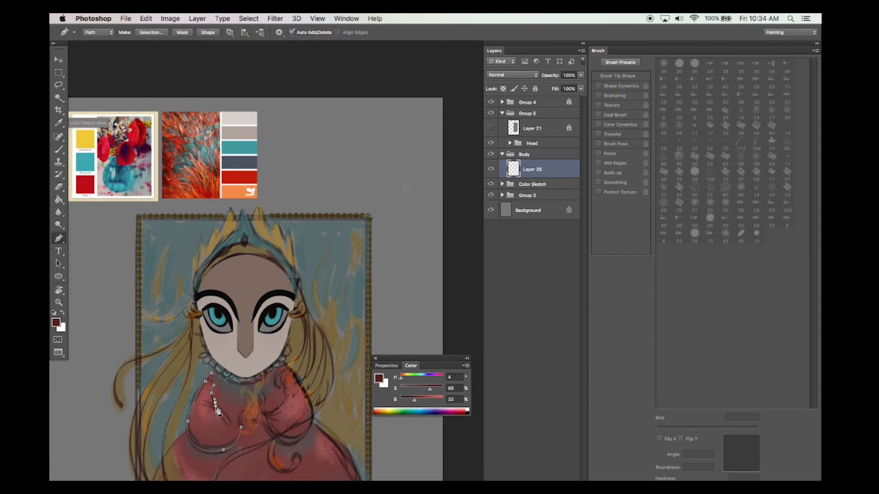
right_click(287, 416)
left_click(305, 459)
key("Return")
key("g")
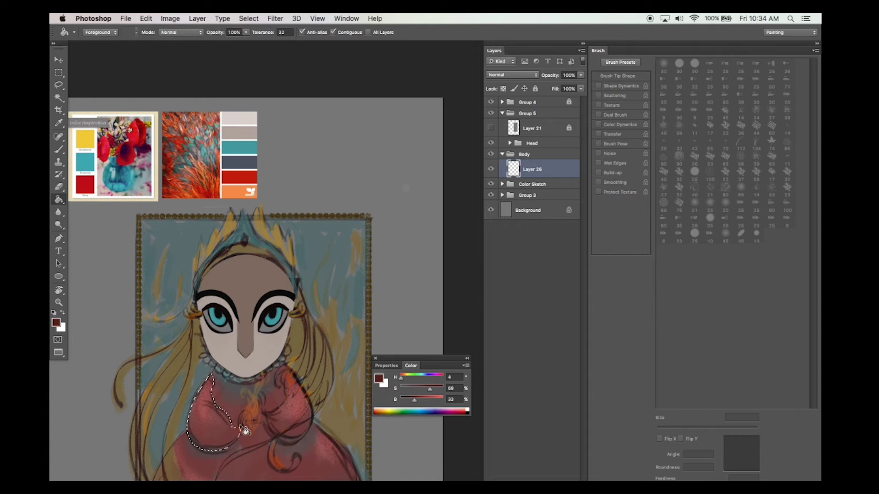
left_click(216, 409)
key("super+d")
- Outline the right sleeve with the Pen tool, fill it with the same dark red and save the document
key("v")
mouse_move(300, 389)
left_mouse_down()
mouse_move(292, 419)
mouse_move(277, 426)
left_mouse_up()
key("p")
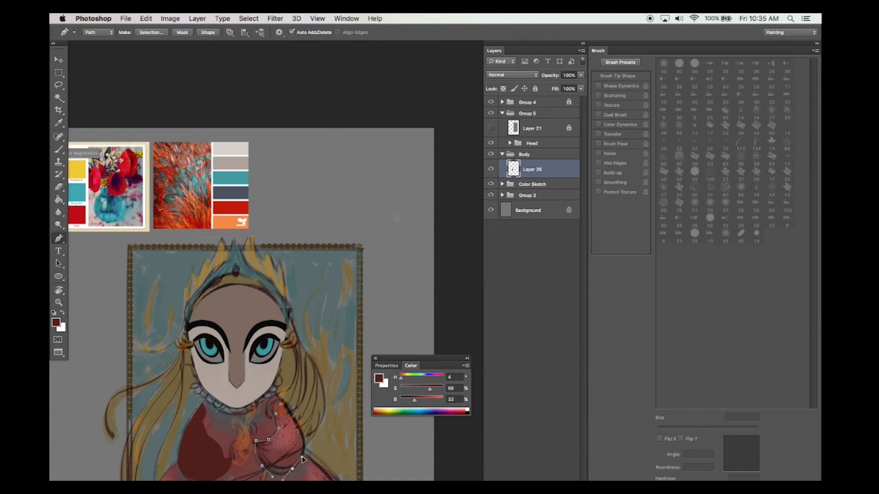
key("super+z")
left_click(267, 473)
key("super+z")
right_click(338, 386)
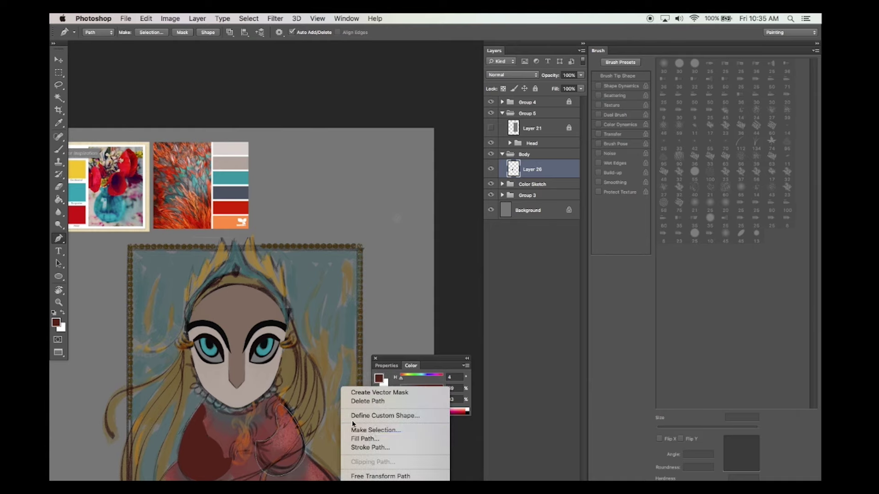
left_click(355, 429)
key("Return")
key("g")
left_click(298, 434)
key("super+d")
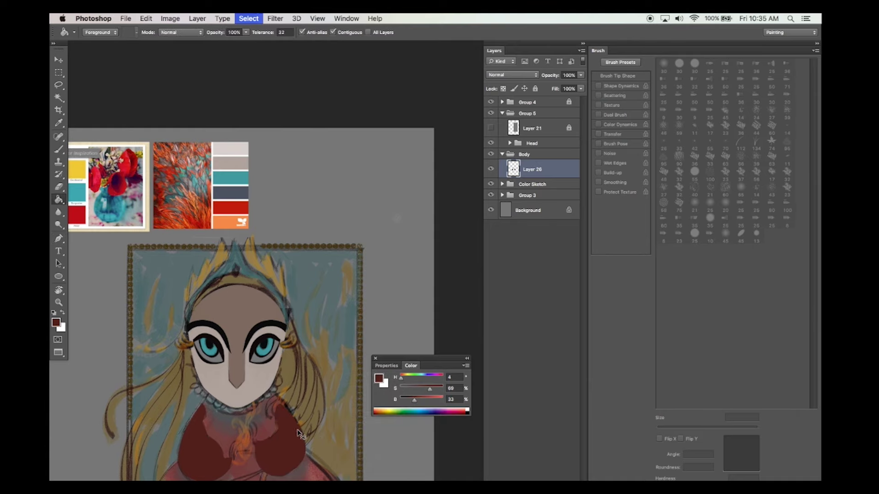
key("super+s")
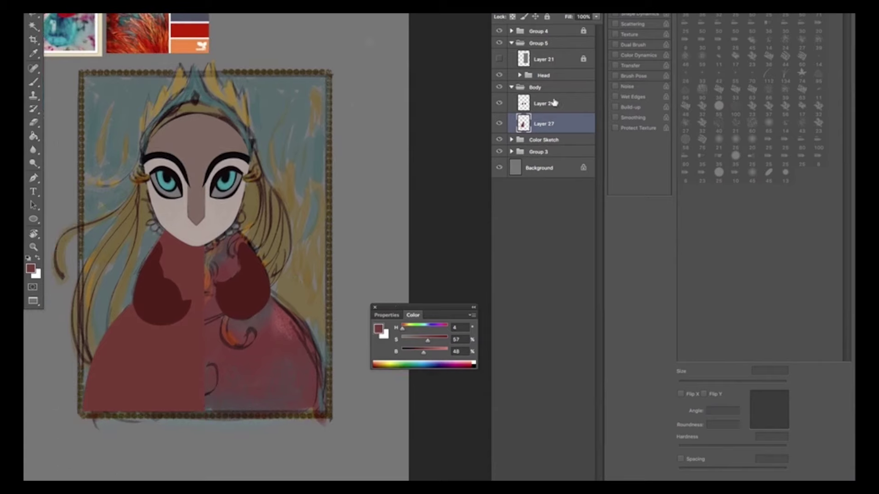
- Duplicate the half headband on Layer 29, flip the copy horizontally and align it on the right side of the forehead
key("super+j")
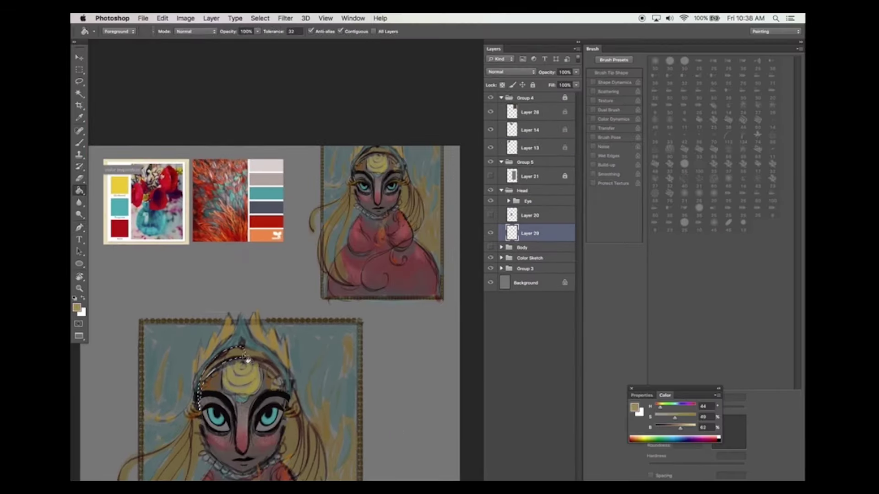
left_click(163, 18)
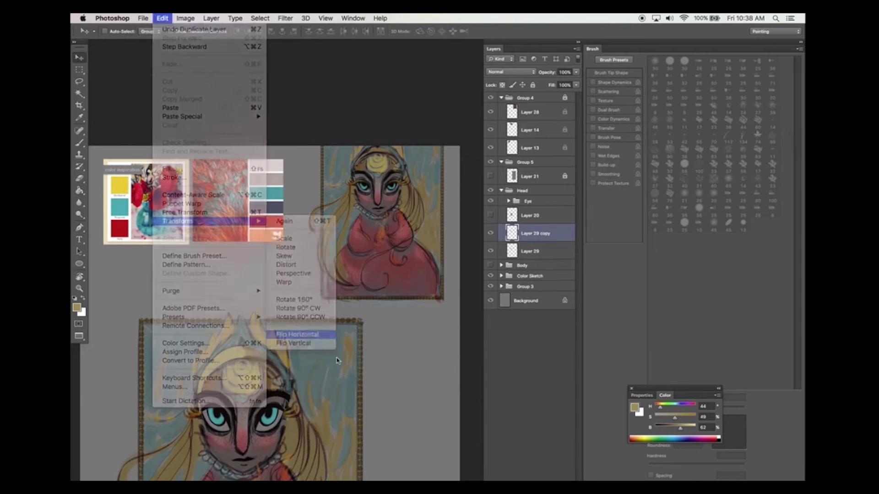
left_click(294, 333)
left_click_drag(291, 380, 292, 380)
key("Return")
- On a new layer below the headband, outline the left half of the crown's central spike and fill it with dark teal
key("super+shift+alt+n")
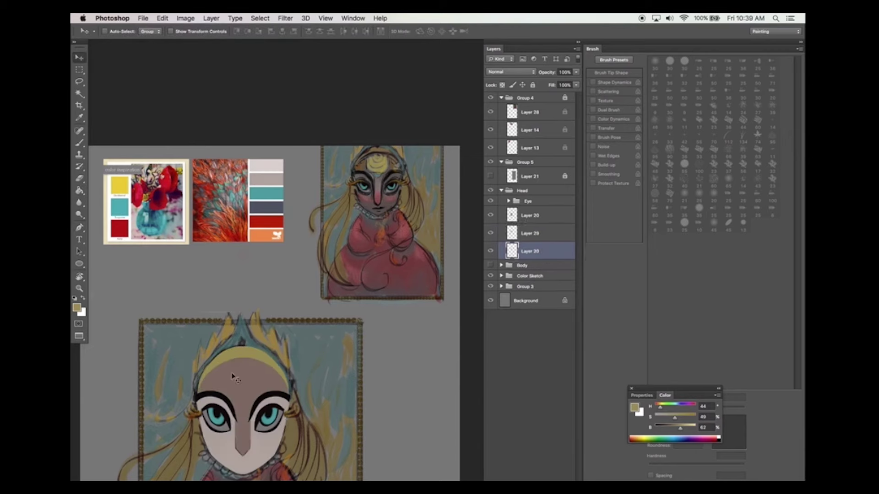
key("p")
left_click(240, 306)
left_click(196, 396)
left_click(241, 351)
key("super+Return")
key("g")
left_click(231, 341)
key("super+d")
- Duplicate the dark teal crown half, flip the copy horizontally, align it on the right side and merge it down
key("v")
key("super+j")
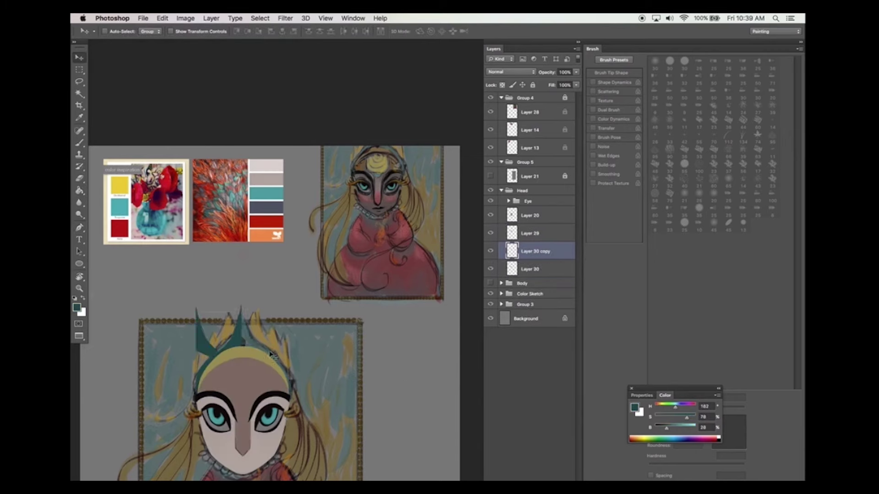
left_click_drag(312, 333, 361, 334)
left_click(540, 270)
key("super+t")
key("Return")
left_click(535, 251)
key("Delete")
key("super+j")
left_click(162, 18)
left_click(294, 334)
left_click_drag(251, 360, 298, 360)
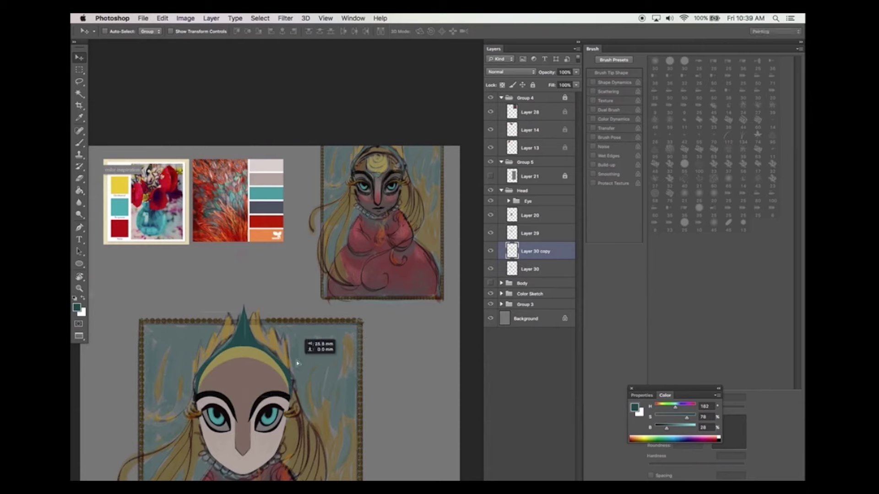
key("super+e")
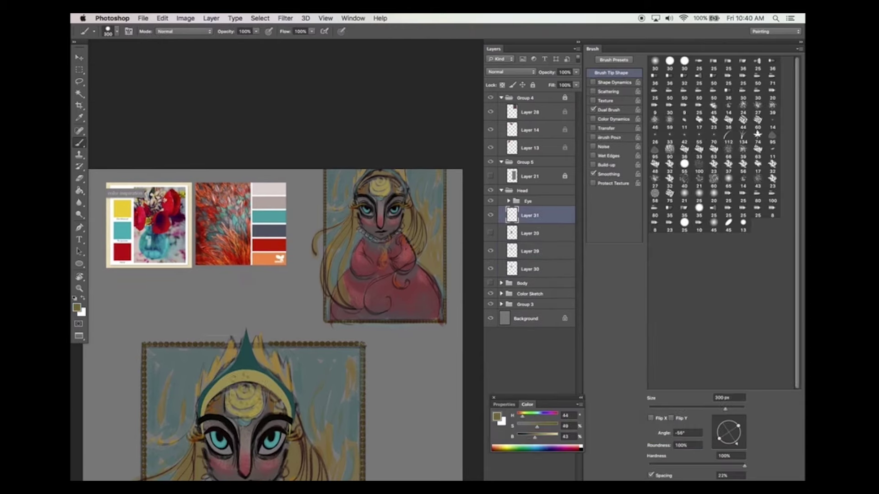
- Stamp a 300 px olive circle on the forehead on Layer 31 and carve it into nested crescents with the eraser and a smaller brush
left_click(245, 400)
key("super+plus")
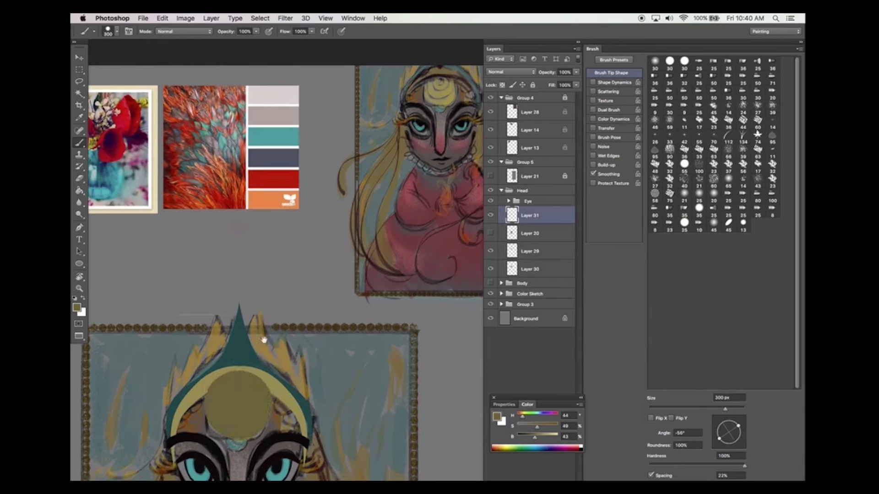
key("e")
key("bracketright")
key("bracketright")
key("bracketright")
key("bracketright")
key("bracketright")
key("bracketright")
key("bracketright")
key("bracketright")
key("super+alt+z")
key("b")
left_click(235, 396)
key("e")
left_click(235, 396)
key("b")
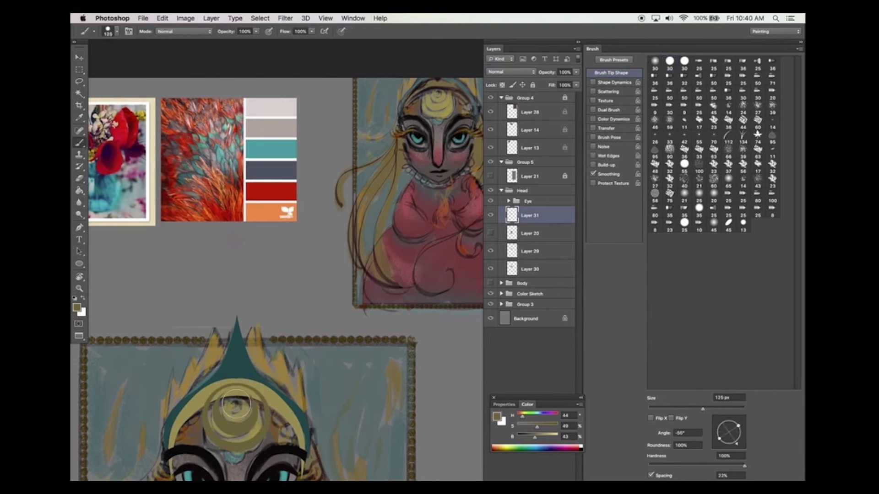
key("e")
- Show the face's Layer 20 again beneath the forehead crescents and merge it with Layer 32
left_click(490, 234)
key("v")
left_click(517, 235)
left_click_drag(334, 404, 349, 355)
left_click(516, 221)
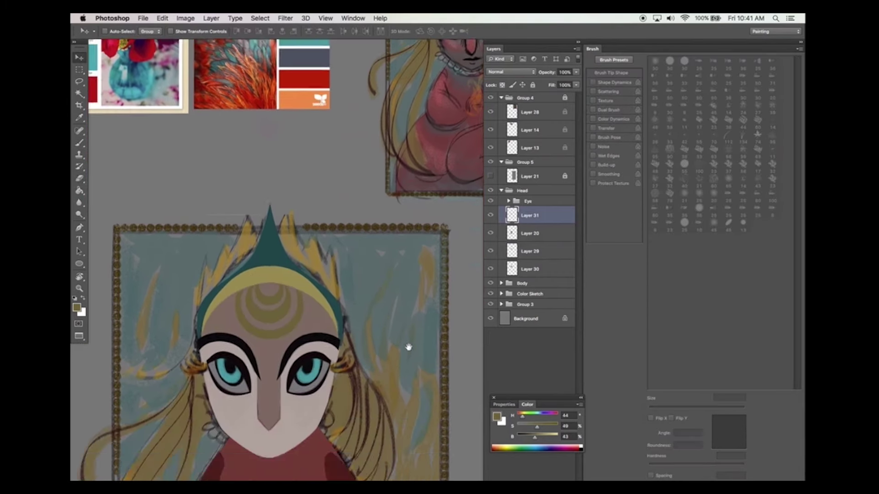
scroll(407, 350, "up", 2)
key("b")
key("v")
left_click(530, 233)
key("super+e")
left_click_drag(334, 406, 347, 390)
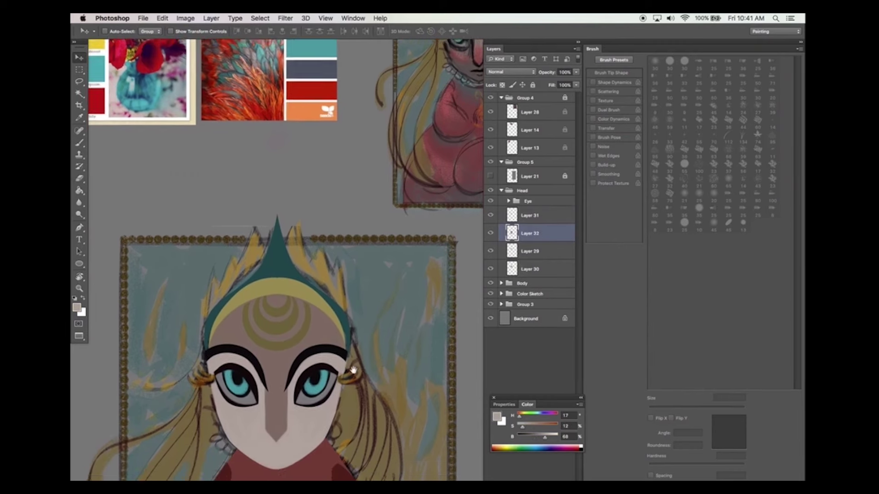
- Outline the hair on the right of the face with the Pen tool on Layer 33 in the Hair group and make it a selection
left_click(373, 398, "alt+super")
left_click_drag(380, 348, 370, 329)
left_click_drag(412, 293, 355, 280)
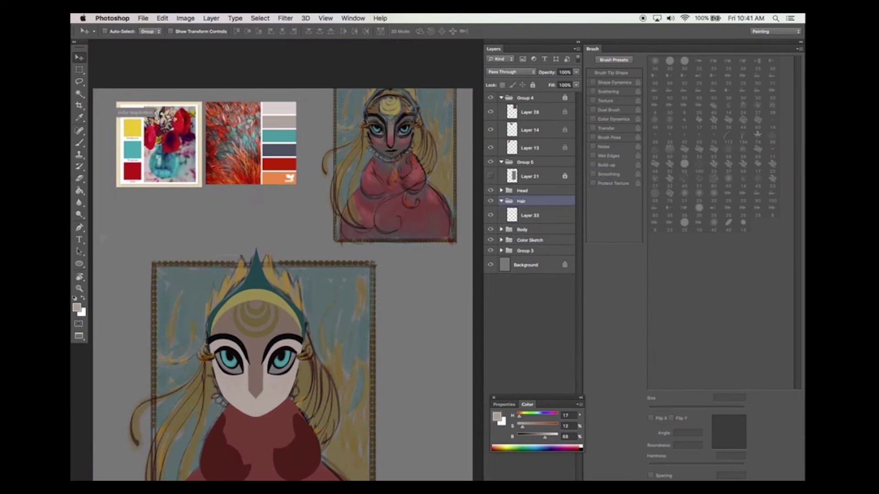
key("b")
key("p")
left_click(281, 391)
left_click(302, 321)
key("super+Return")
key("b")
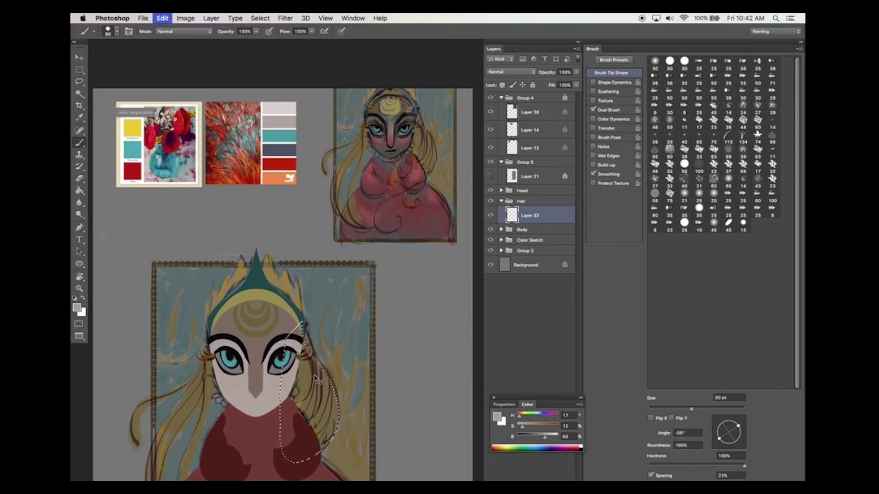
- Sample the palette's yellow, darken it to 53% brightness, paint the hair selection with it and clear the selection
left_click_drag(320, 349, 321, 364)
left_click(133, 142, "alt")
left_click_drag(552, 437, 539, 437)
left_click_drag(308, 353, 322, 426)
key("super+d")
left_click(501, 190)
key("e")
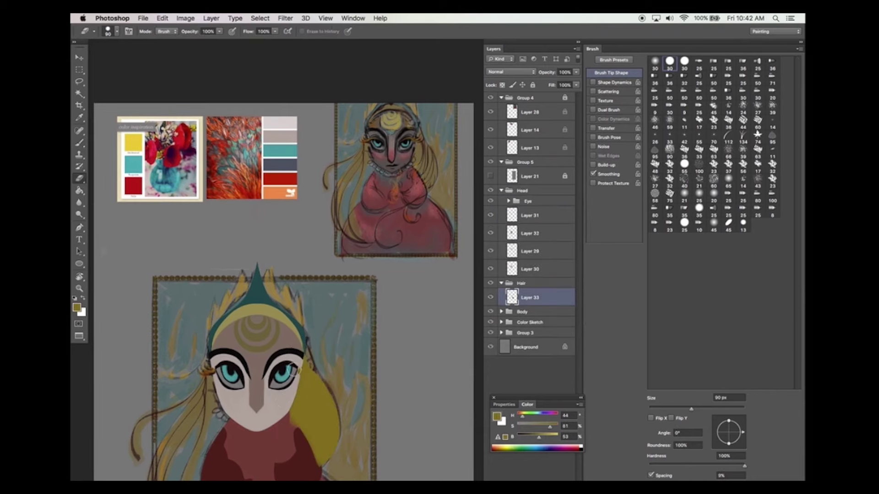
- Paint the hair mass down both sides of the face on Layer 33 with the 90 px brush in olive yellow
key("b")
mouse_move(207, 361)
left_mouse_down()
mouse_move(213, 425)
mouse_move(196, 459)
left_mouse_up()
left_click_drag(321, 412, 305, 390)
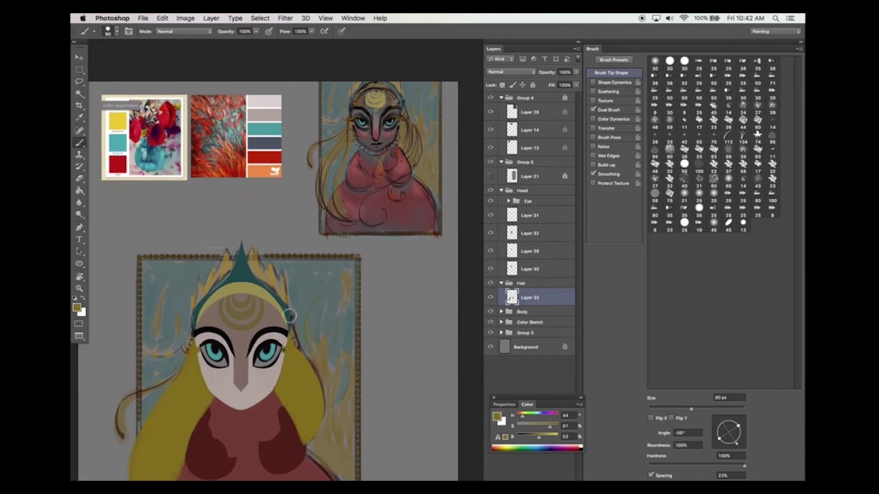
mouse_move(292, 320)
left_mouse_down()
mouse_move(311, 375)
mouse_move(302, 443)
left_mouse_up()
left_click_drag(351, 411, 357, 366)
- Add Layer 34 below the Body group and fill a rectangle covering the framed portrait area with a solid background colour
key("v")
left_click_drag(526, 347, 530, 316)
key("m")
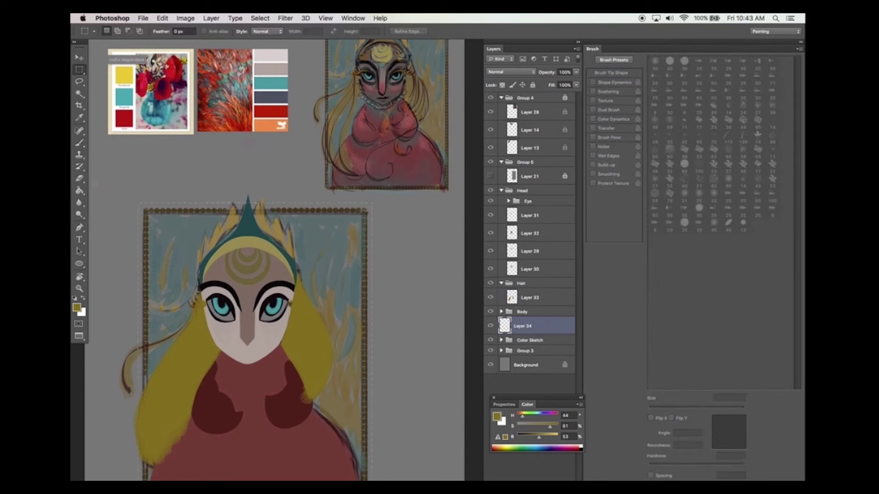
left_click_drag(138, 203, 371, 478)
key("alt+BackSpace")
- Return to the hair layer and hide both the background fill on Layer 34 and the Body group
left_click(521, 303)
left_click(491, 325)
left_click(490, 298)
left_click(490, 311)
left_click(490, 297)
- Sample a face colour, reactivate the hair's Layer 33 and set up the Dual Brush with a 37 px second tip
key("b")
left_click(293, 334, "super")
left_click(293, 333, "alt")
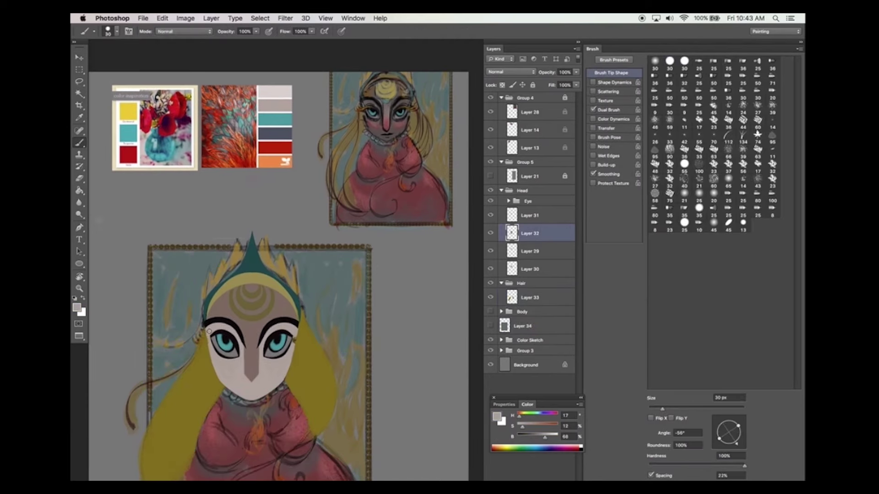
key("v")
left_click(319, 363, "super")
key("b")
left_click(609, 109)
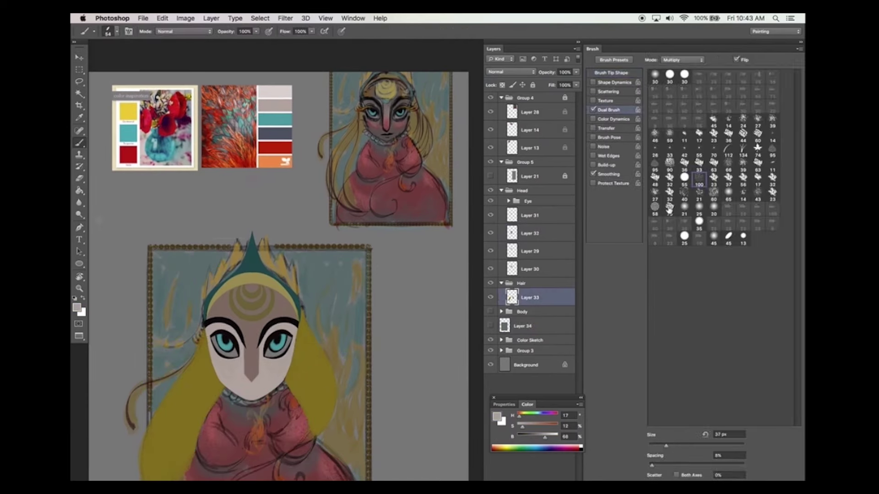
left_click(610, 73)
- Sample the hair's olive yellow and paint wavy locks around the neck and right shoulder, switching between brush and eraser
key("super+z")
mouse_move(288, 372)
left_mouse_down()
mouse_move(287, 387)
mouse_move(299, 389)
mouse_move(319, 373)
mouse_move(285, 401)
left_mouse_up()
left_click(324, 365, "alt")
left_click_drag(279, 386, 316, 387)
left_click_drag(322, 425, 284, 396)
key("e")
key("b")
scroll(283, 395, "down", 2)
key("e")
key("b")
- Paint the long locks that scroll into curls across the dress on Layer 33 with a flattened 40 px brush
left_click_drag(262, 478, 321, 413)
key("e")
key("b")
mouse_move(316, 447)
left_mouse_down()
mouse_move(417, 381)
mouse_move(295, 434)
left_mouse_up()
left_click_drag(365, 391, 303, 423)
mouse_move(388, 369)
left_mouse_down()
mouse_move(338, 393)
mouse_move(359, 441)
mouse_move(292, 402)
left_mouse_up()
left_click_drag(238, 461, 259, 472)
mouse_move(276, 428)
left_mouse_down()
mouse_move(284, 448)
mouse_move(257, 471)
left_mouse_up()
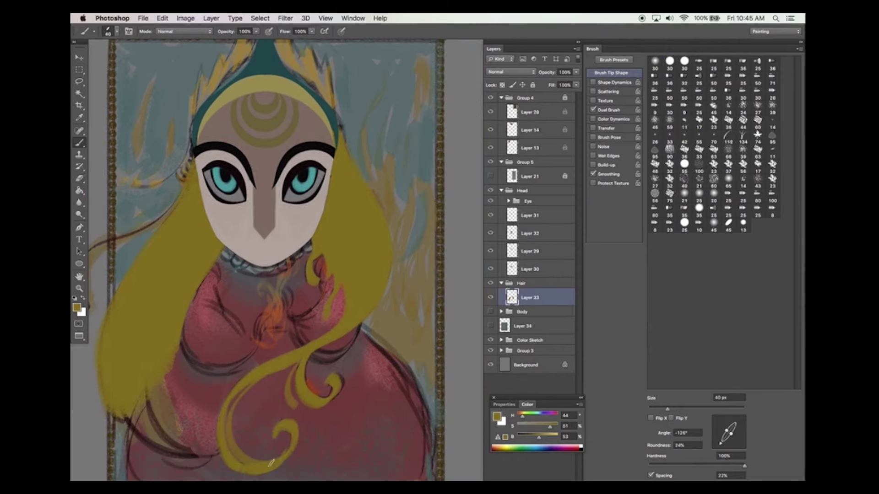
key("super+minus")
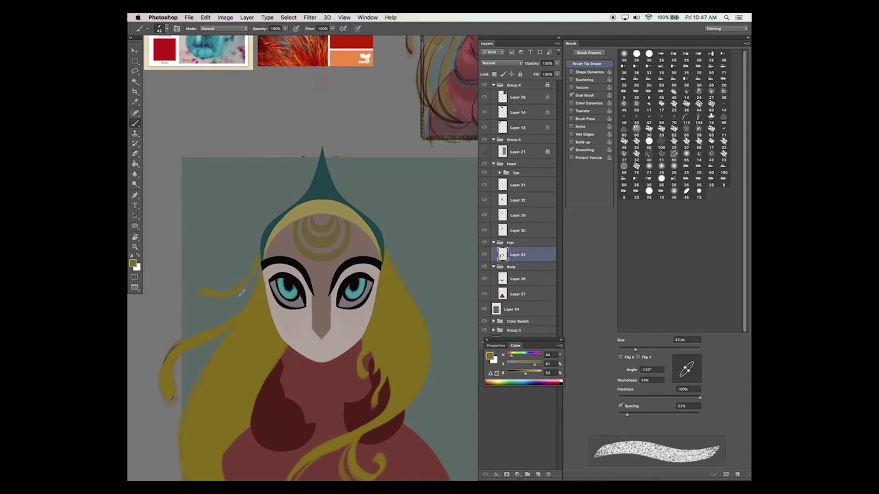
- Refine the loose strands flying out on the left of the hair with the brush and a 20 px eraser
scroll(242, 296, "up", 2)
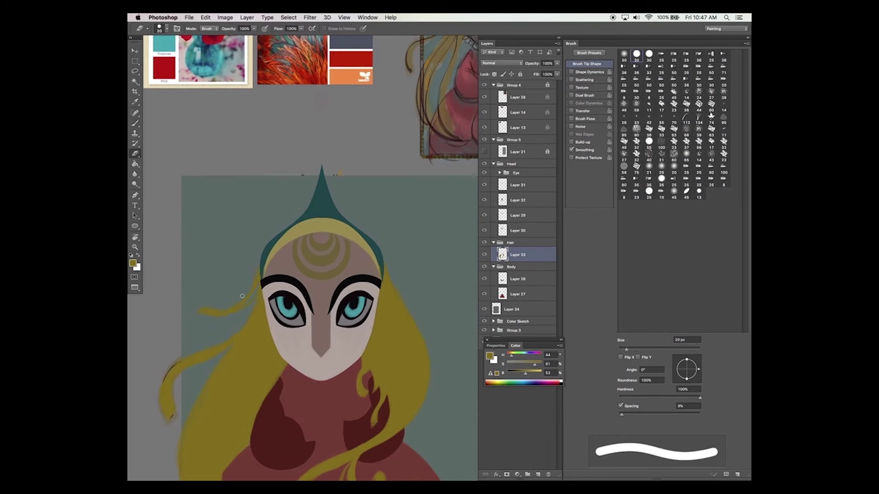
key("b")
key("r")
left_click_drag(247, 302, 279, 327)
key("e")
left_click_drag(219, 356, 212, 308)
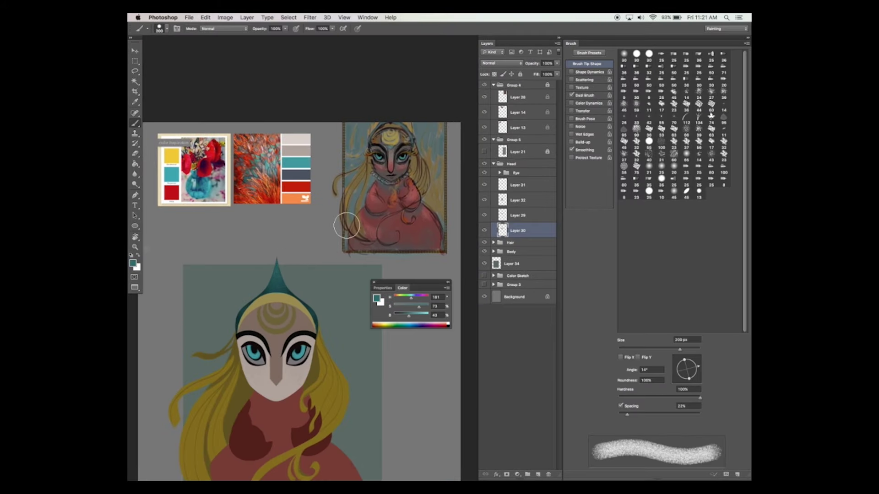
- Shade the teal crown on Layer 30 and the yellow headband on Layer 29 with the 200 px speckled brush, saving in between
left_click_drag(315, 264, 315, 291)
key("v")
key("super+s")
key("super+d")
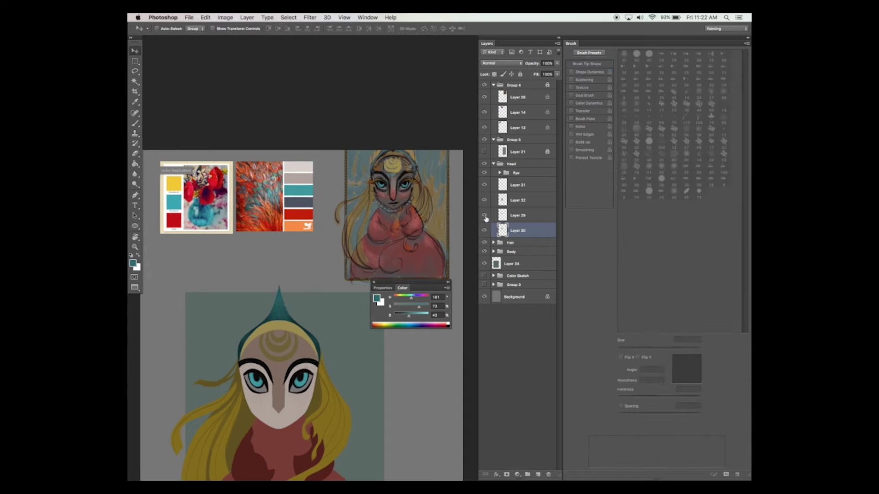
left_click(485, 217)
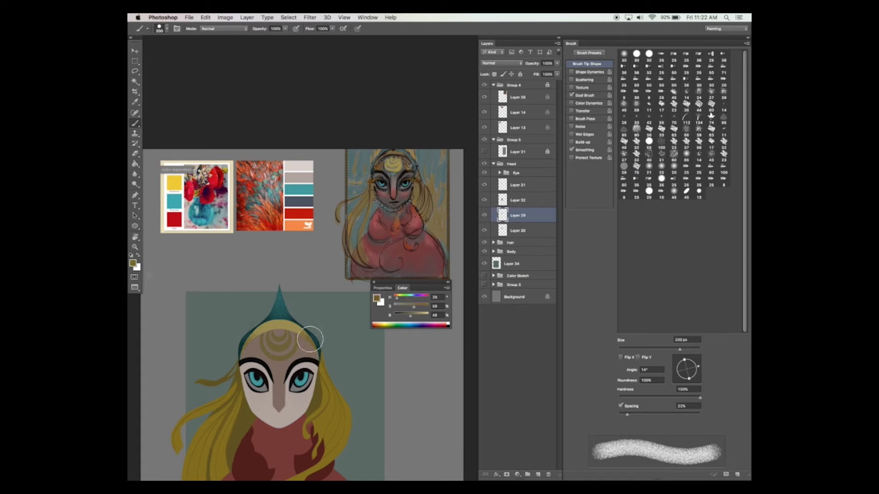
left_click_drag(307, 335, 301, 332)
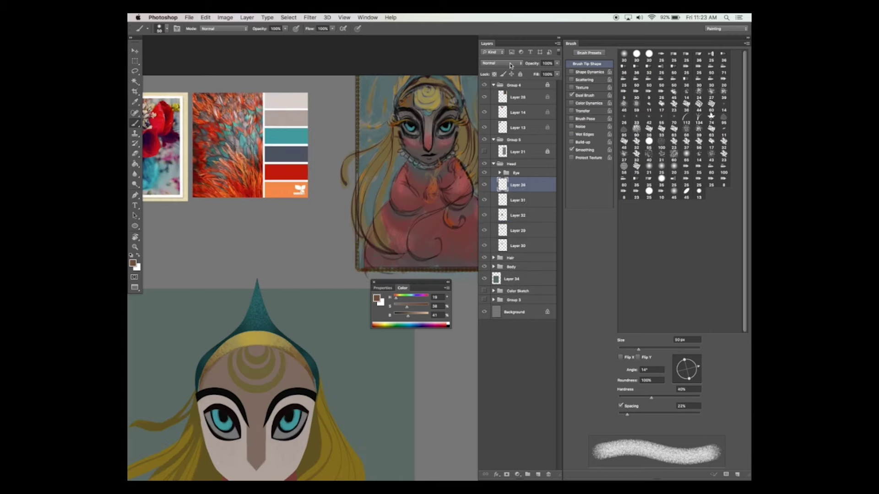
- Set Layer 36 to Multiply with lowered opacity, and adjust the brush to 4% hardness, a larger size and a resized dual tip
left_click(501, 63)
left_click(499, 83)
left_click(556, 63)
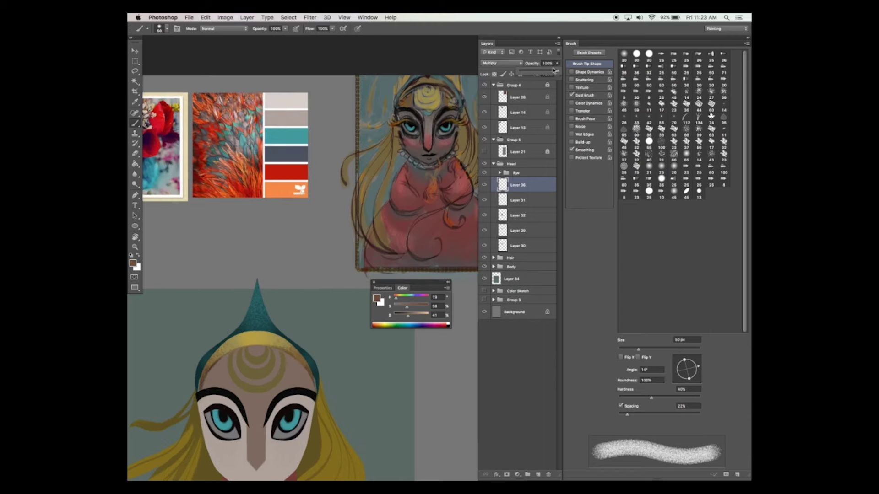
left_click_drag(629, 398, 621, 397)
left_click_drag(639, 349, 657, 349)
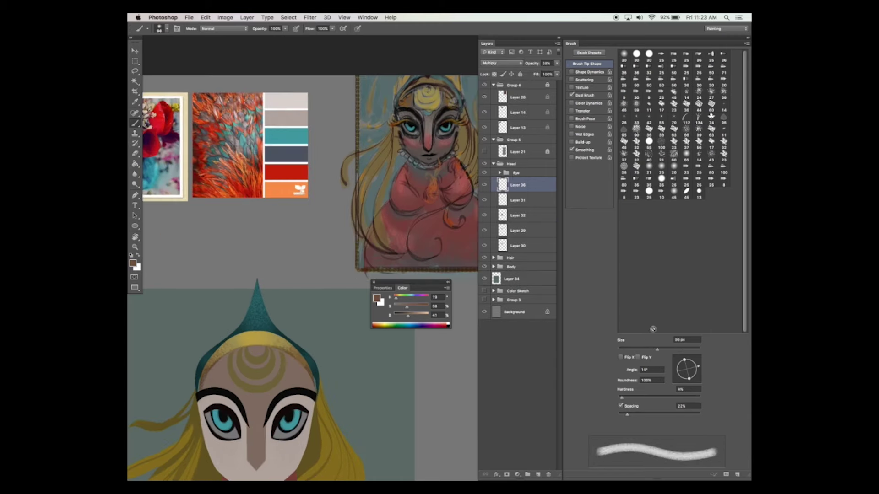
left_click(585, 96)
left_click_drag(658, 380, 665, 380)
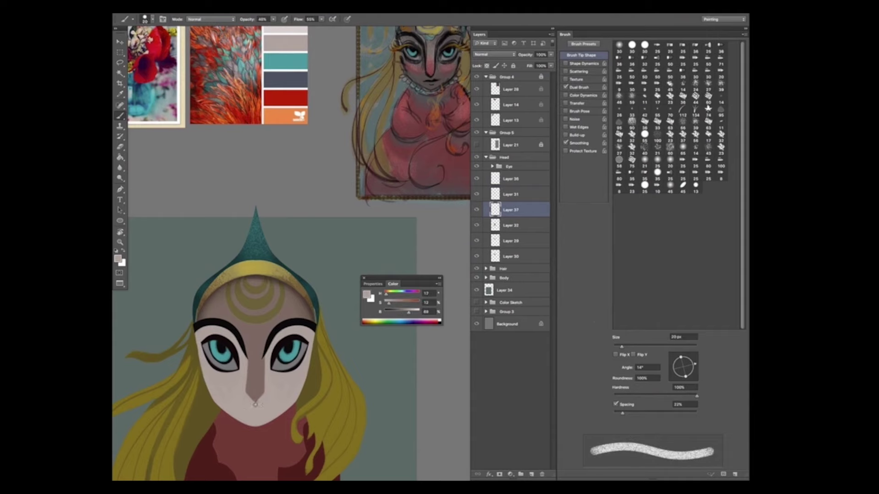
- Duplicate the nose detail on Layer 37
key("ctrl+j")
key("v")
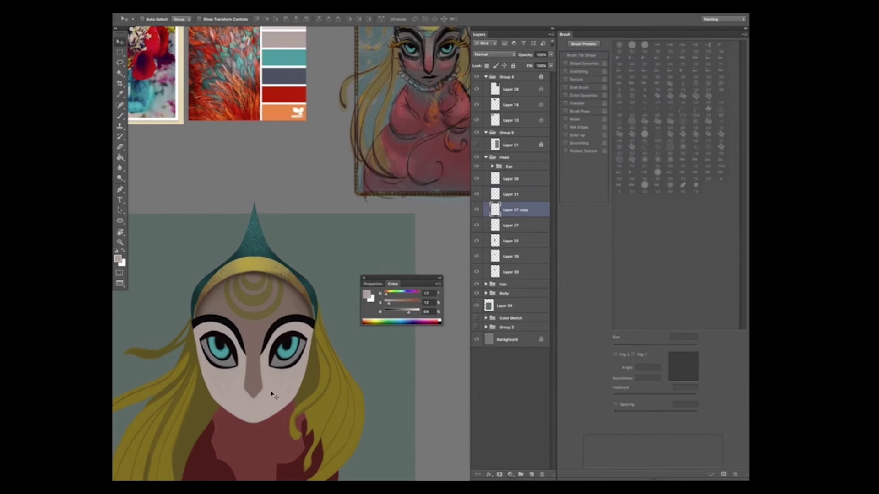
key("b")
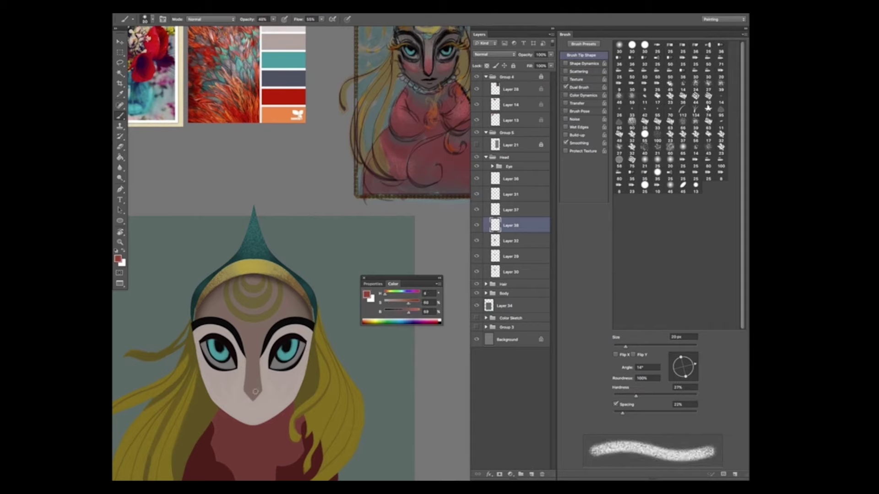
- Shade the nose on Layer 38 with speckled red, darkened to 32% brightness, and fade it with a large soft eraser
mouse_move(256, 392)
left_mouse_down()
mouse_move(253, 366)
mouse_move(253, 396)
left_mouse_up()
left_click_drag(408, 312, 395, 312)
key("e")
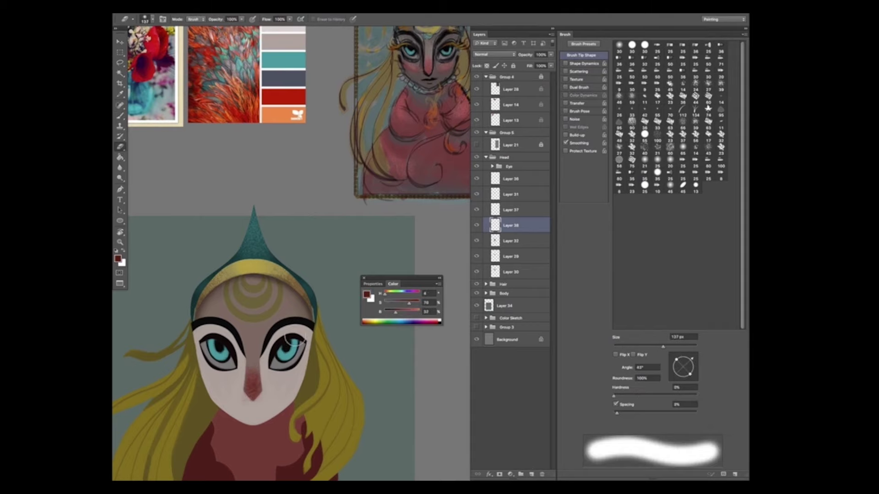
mouse_move(261, 332)
left_mouse_down()
mouse_move(265, 322)
mouse_move(252, 353)
mouse_move(261, 352)
left_mouse_up()
key("b")
left_click(253, 380, "alt")
key("e")
key("bracketright")
key("bracketright")
- Select the face shape with the Magic Wand, add a new layer above Layer 32 and sample a brown from the face
key("w")
left_click(269, 401)
left_click(510, 241)
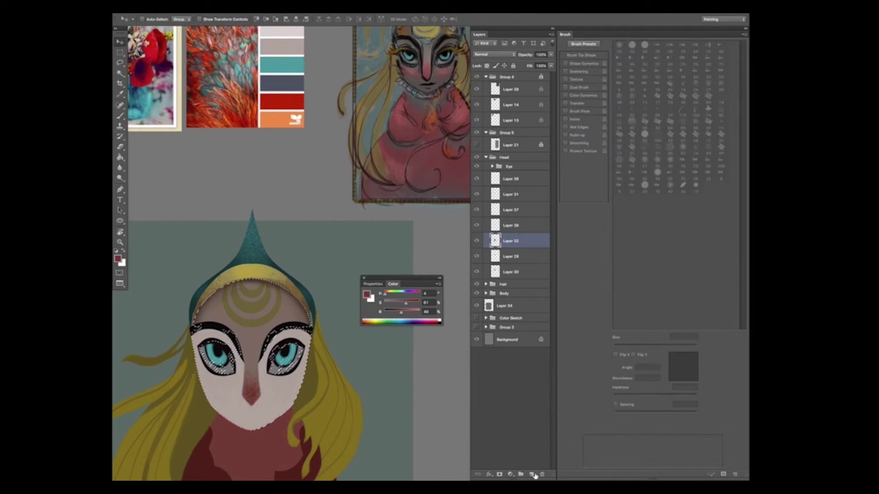
left_click(532, 474)
key("b")
left_click(251, 340, "alt")
- Outline the left cheek with the Pen tool, turn it into a selection and shade it with the 200 px speckled brush
mouse_move(201, 377)
left_mouse_down()
mouse_move(222, 441)
mouse_move(198, 390)
mouse_move(241, 455)
left_mouse_up()
key("super+z")
key("p")
scroll(257, 347, "down", 3)
left_click(193, 344)
key("Return")
key("b")
left_click_drag(201, 359, 241, 368)
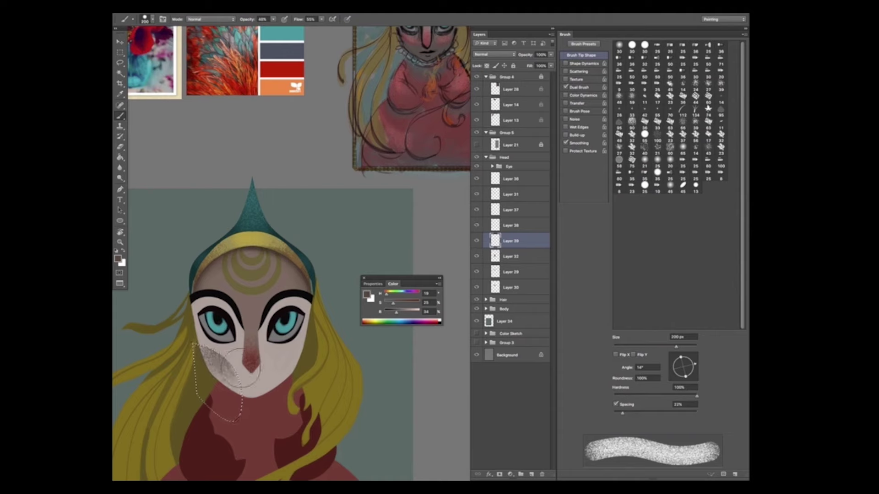
- Lighten the paint colour to 50% brightness, rework the left cheek shadow with eraser and brush, and clear the selection
scroll(241, 368, "up", 2)
left_click_drag(396, 312, 402, 312)
key("e")
left_click_drag(211, 368, 229, 389)
key("b")
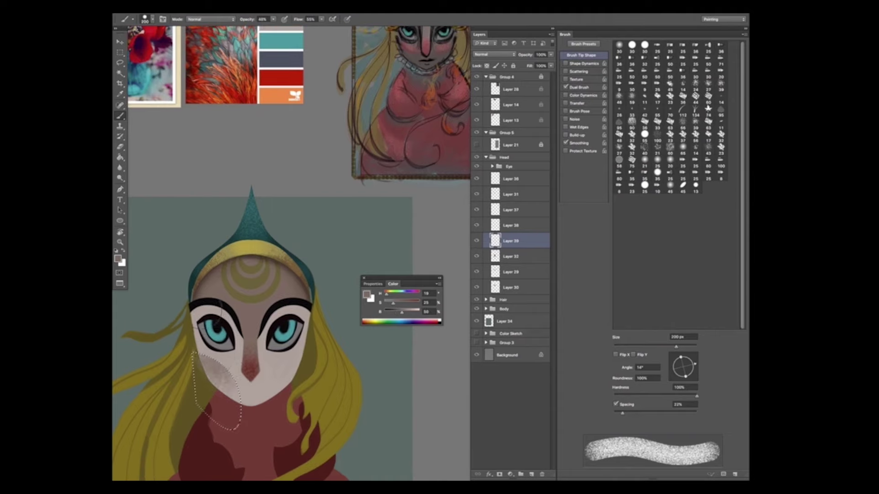
key("super+d")
- Duplicate the cheek shadow on Layer 39, flip the copy horizontally, place it on the right cheek and merge the two
key("v")
left_click_drag(526, 246, 531, 475)
left_click(188, 8)
left_click(316, 280)
left_click_drag(228, 360, 292, 361)
key("super+e")
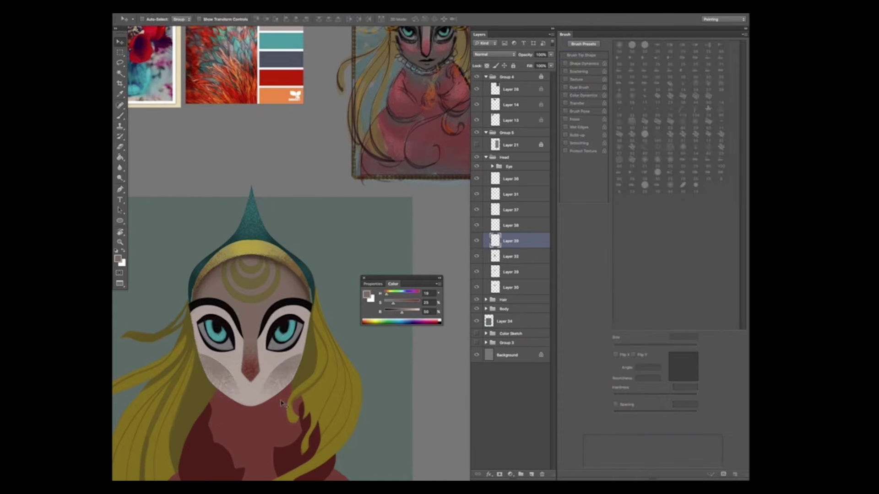
- Add Layer 40 and move it out of the Head group, placing it between the Head and Hair groups
key("super+minus")
left_click_drag(401, 277, 406, 218)
key("b")
left_click(531, 474)
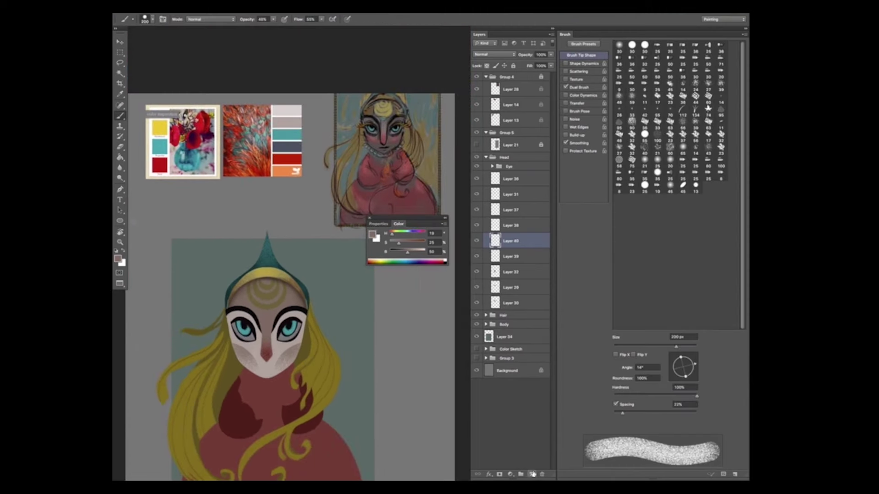
left_click_drag(509, 241, 508, 153)
left_click(486, 172)
left_click(486, 191)
left_click_drag(506, 163, 506, 207)
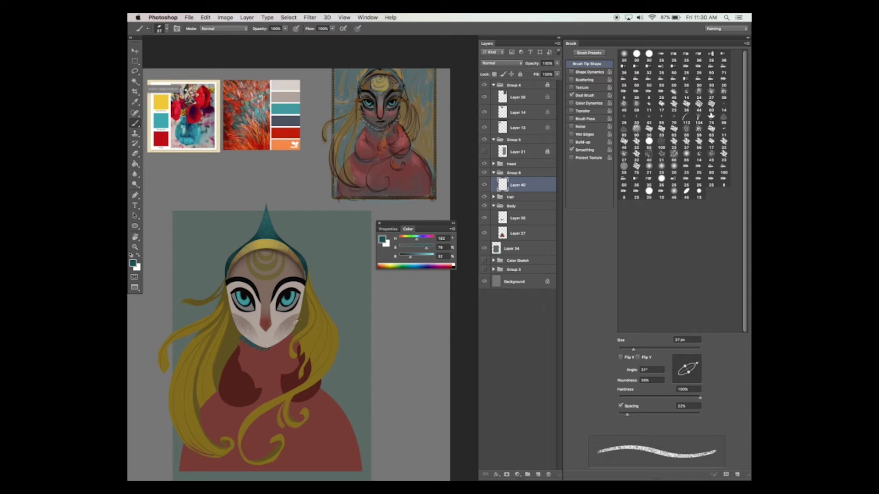
- Paint a dark teal chin strap along the left jaw on Layer 40 with the 37 px brush and eraser
left_click_drag(229, 315, 239, 335)
left_click_drag(247, 297, 237, 338)
key("e")
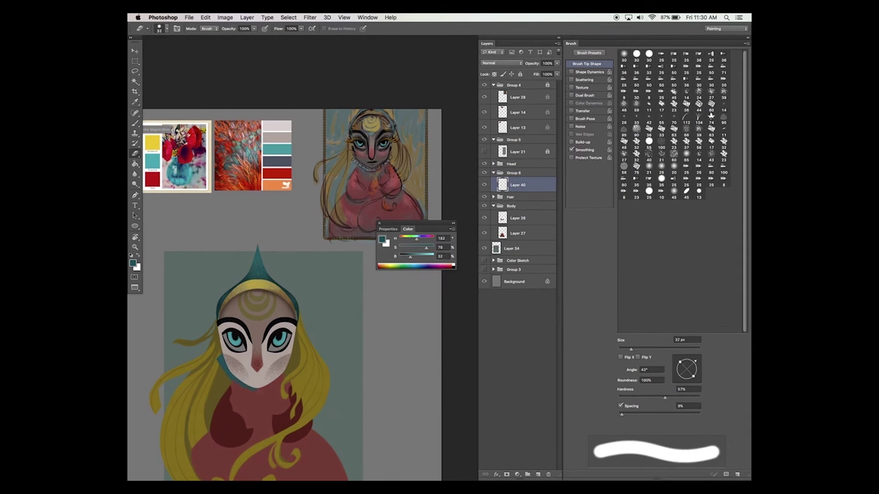
key("super+j")
key("super+z")
key("b")
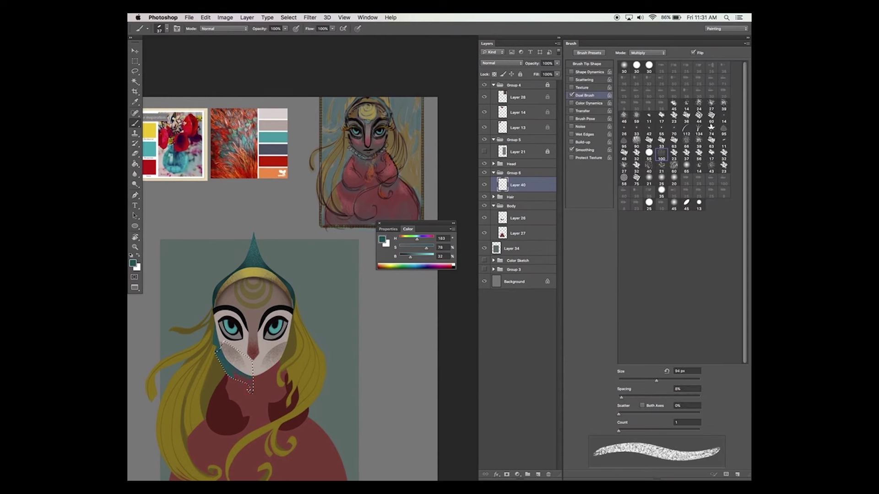
- Add Layer 41 and dot gold beads along the left half of the chin strap with the 24 px brush
left_click(532, 476)
key("b")
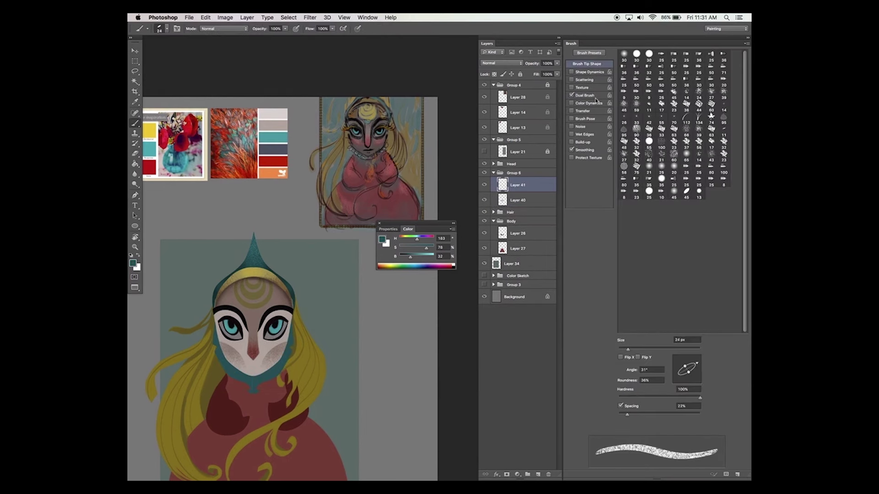
left_click(233, 371)
left_click(243, 377)
key("v")
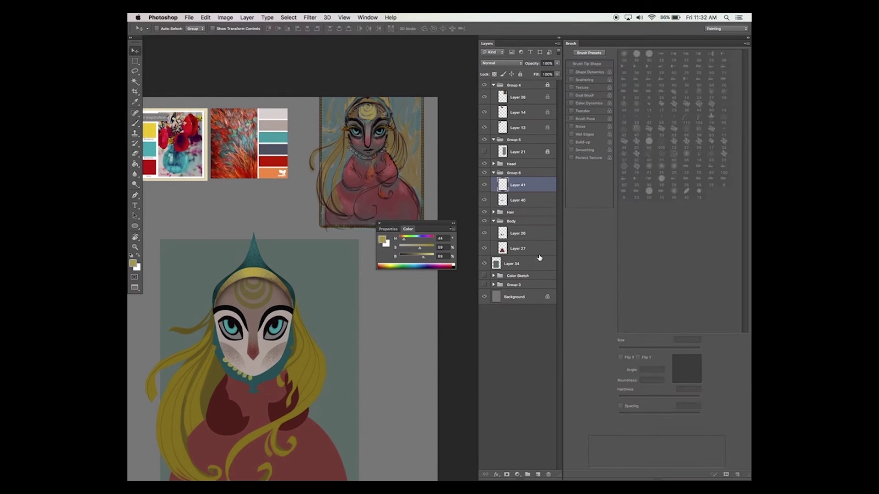
key("b")
key("super+z")
- Duplicate the bead row on Layer 41 and flip the copy horizontally for the right half of the chin strap
left_click_drag(518, 185, 538, 474)
left_click(205, 17)
mouse_move(218, 190)
left_click(323, 271)
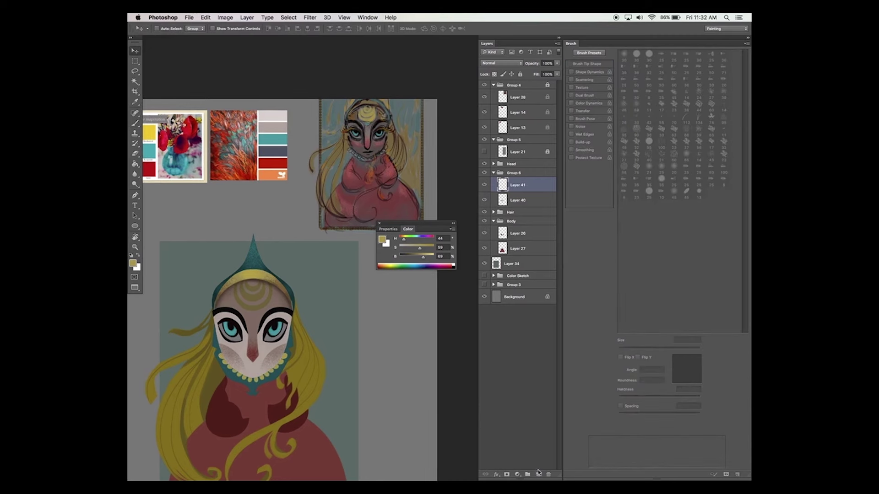
- Expand the layer groups and load the face shape as a selection for new Layer 42
left_click(493, 164, "super")
left_click(502, 292, "super")
- Try to expand the face selection by 20 pixels
left_click(288, 18)
left_click(376, 131)
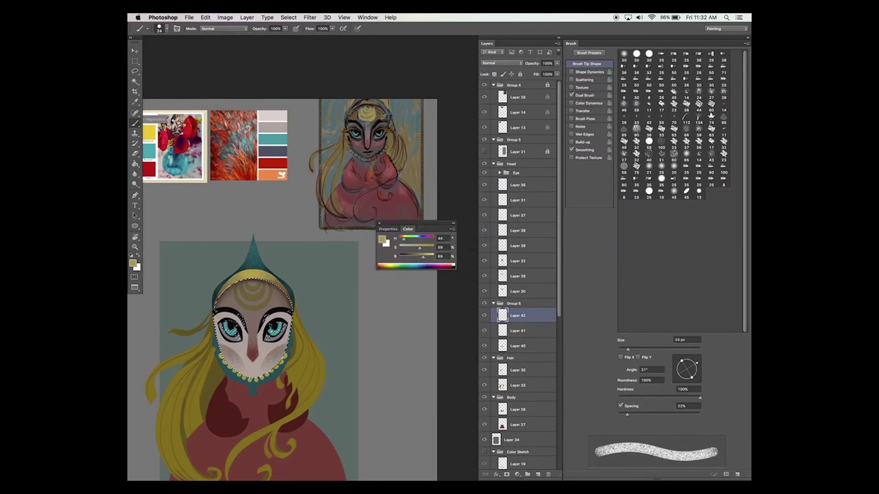
left_click(288, 17)
left_click(376, 131)
left_click(288, 17)
mouse_move(340, 117)
left_click(368, 132)
key("Return")
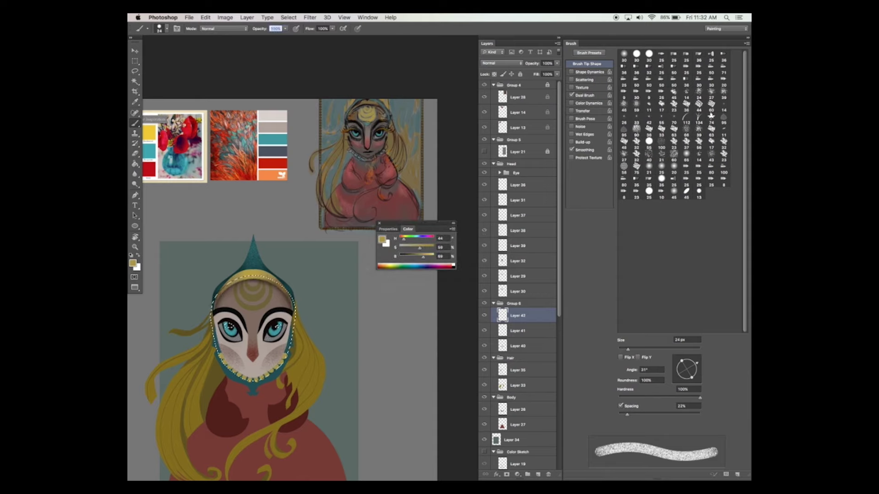
key("super+z")
- Expand the face selection by 10 pixels and try filling it with gold on Layer 42
left_click(288, 17)
mouse_move(348, 117)
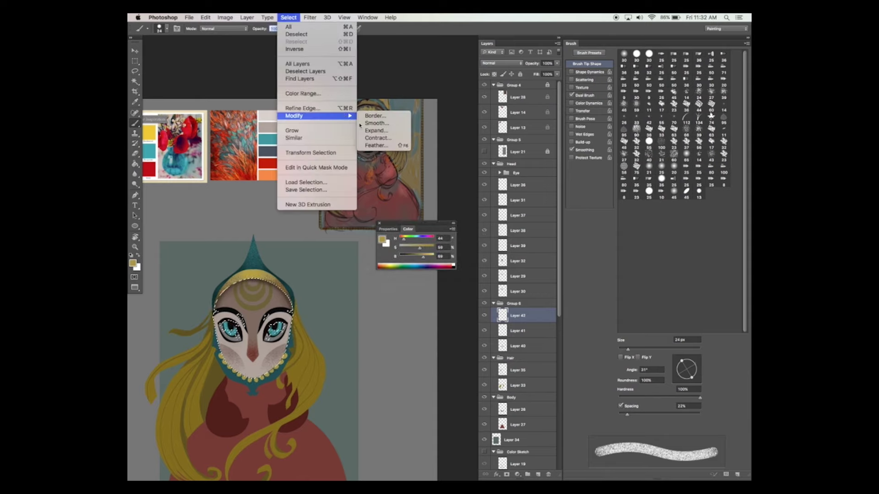
left_click(378, 132)
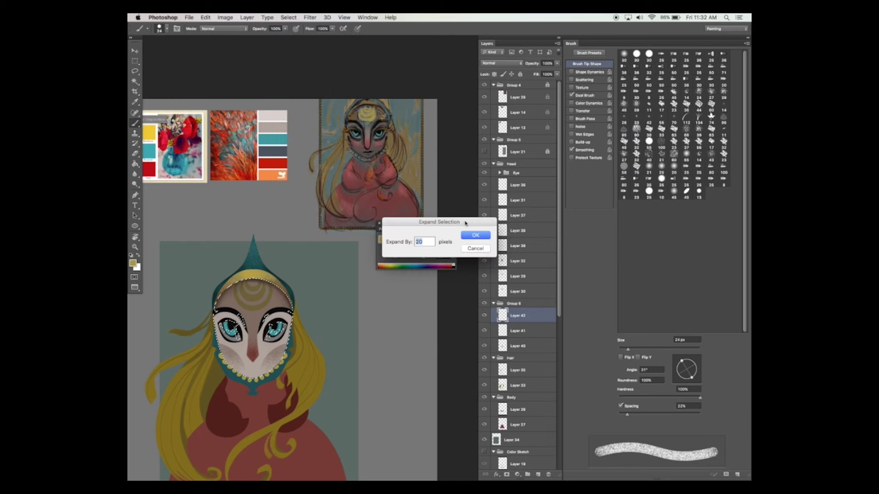
type("10")
key("Return")
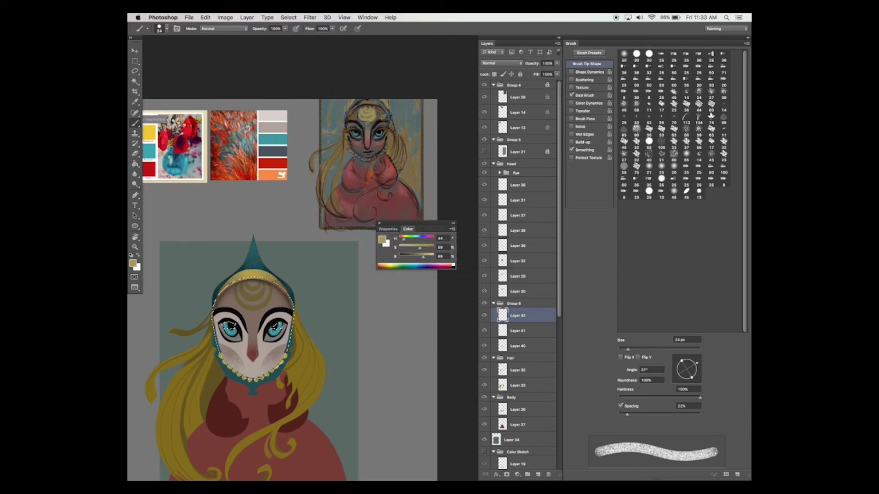
key("g")
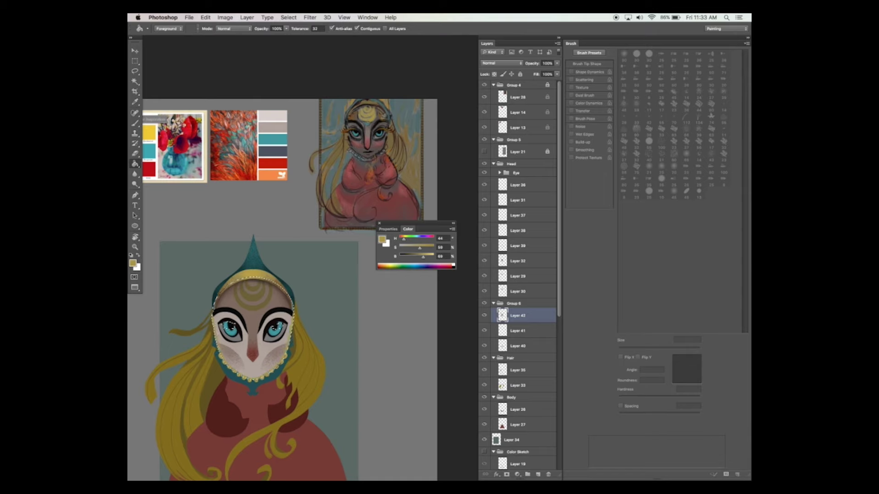
key("super+z")
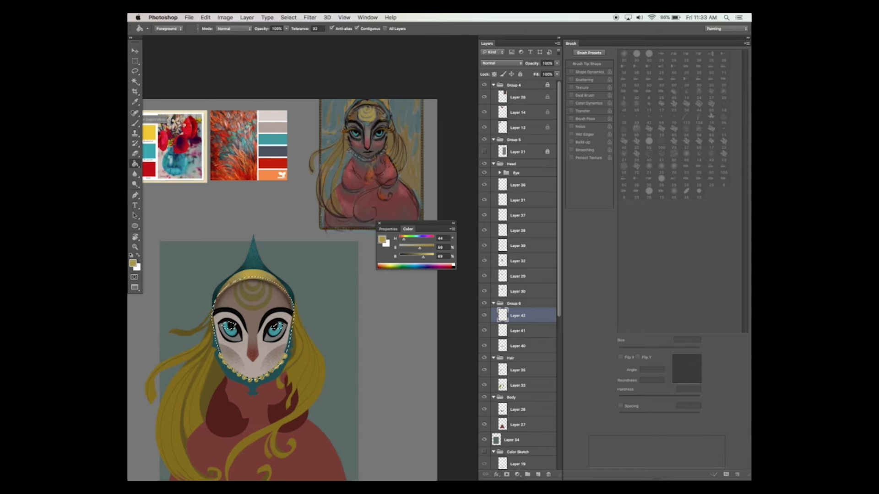
- Fill the expanded face shape on Layer 42 with sampled dark teal, deselect it, and apply a 7.8-pixel Gaussian Blur
left_click(214, 300, "alt")
left_click(218, 306)
key("super+d")
key("v")
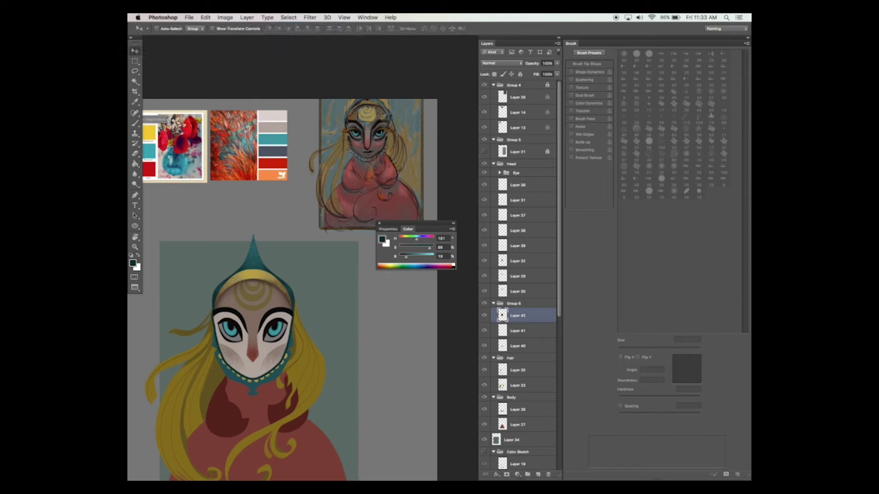
left_click(310, 18)
mouse_move(348, 110)
left_click(434, 168)
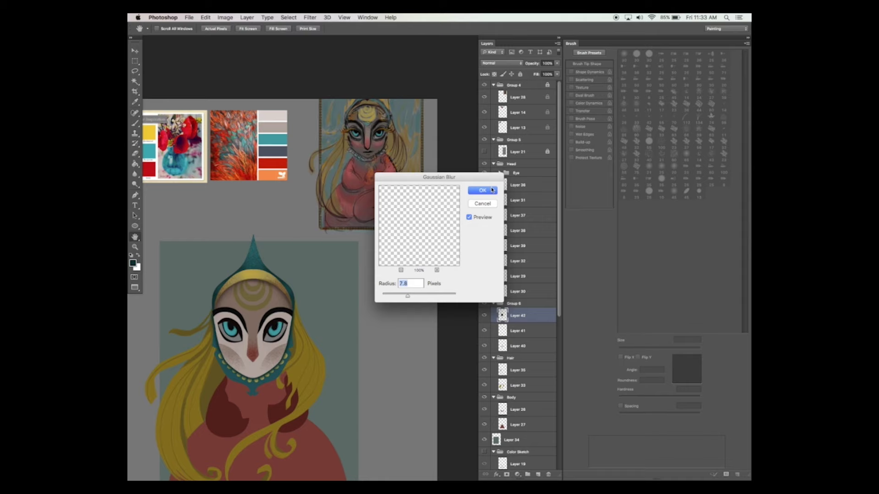
key("Return")
- Set Layer 42 to the Multiply blend mode and lower its opacity to soften the shadow around the face
left_click(501, 63)
left_click(508, 82)
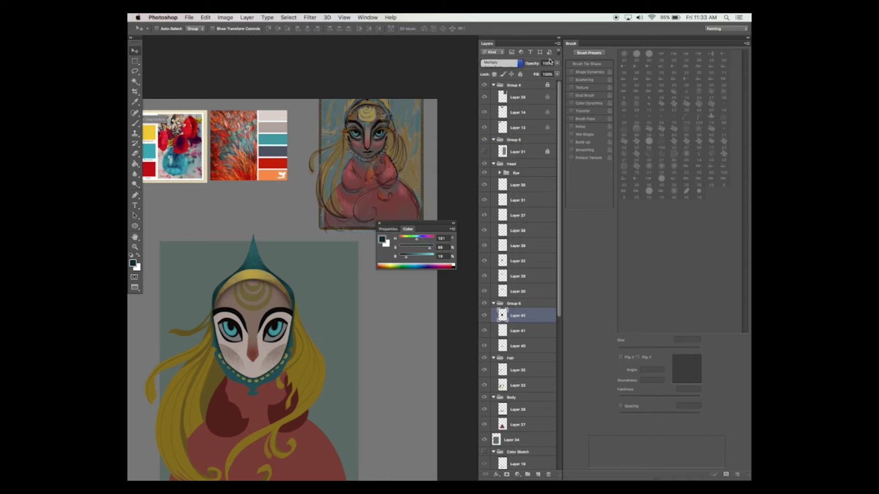
left_click(557, 63)
left_click_drag(559, 72, 548, 72)
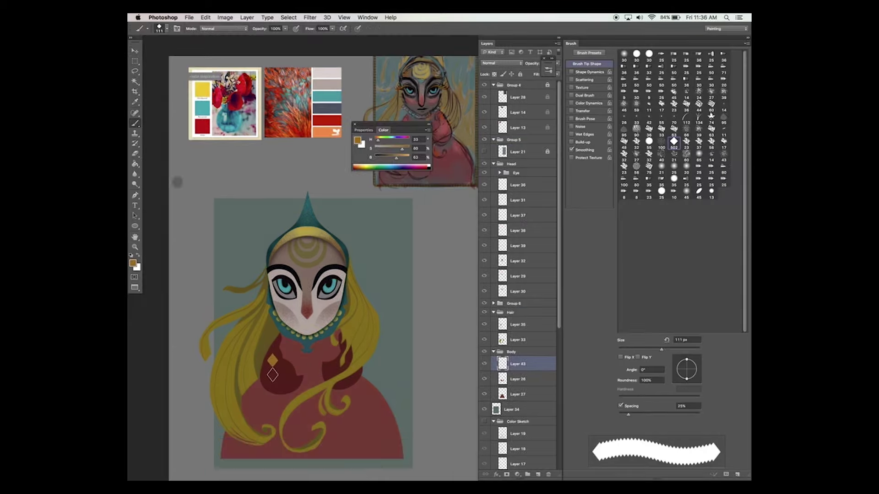
- Stamp an ochre diamond checker pattern over both dark red upper dress shapes on Layer 43 with the 111 px diamond brush
left_click(270, 379)
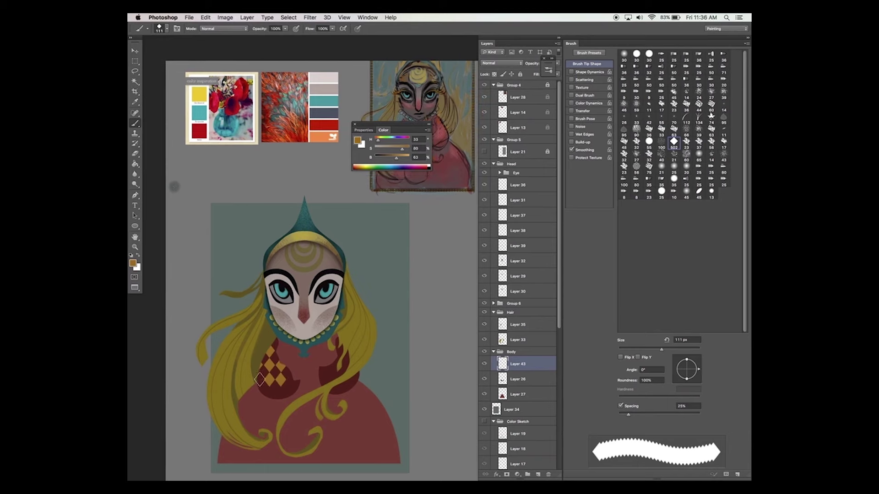
left_click(292, 394)
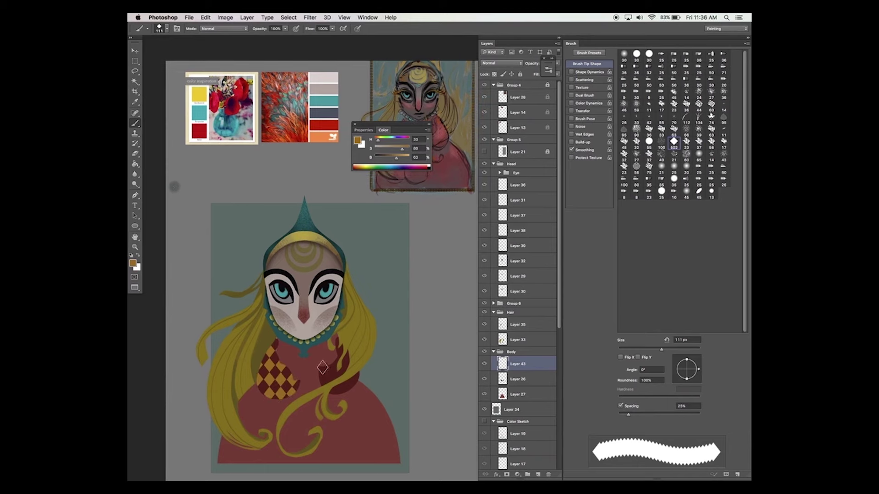
left_click(322, 382)
left_click(333, 382)
left_click(333, 396)
left_click(344, 397)
left_click(344, 382)
left_click(355, 382)
left_click_drag(364, 322, 360, 331)
key("v")
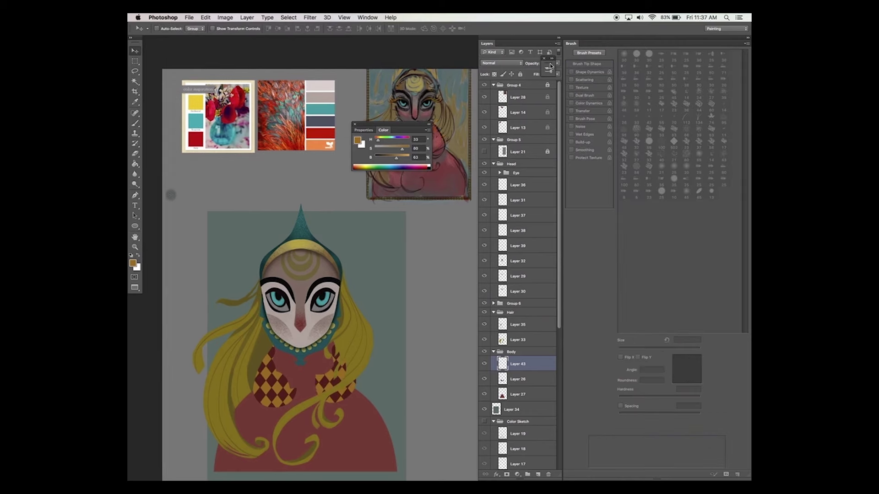
- Lower the opacity of the diamond pattern on Layer 43
left_click_drag(547, 58, 459, 42)
left_click_drag(557, 63, 546, 73)
left_click_drag(305, 387, 301, 384)
- Add a layer above Layer 27 and paint a textured dark red panel on the dress's left side with a Dual Brush
left_click(518, 394)
left_click(538, 474)
key("b")
left_click(636, 55)
left_click(584, 96)
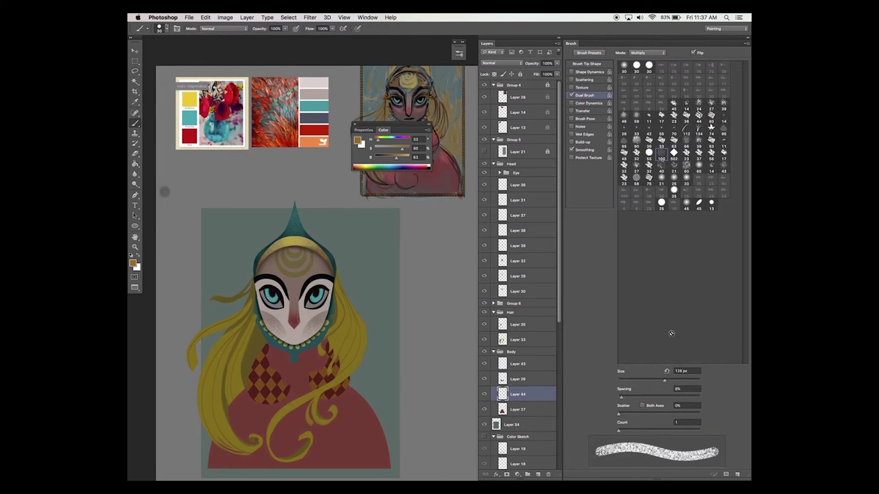
left_click(300, 371, "alt")
left_click_drag(392, 124, 431, 293)
mouse_move(256, 403)
left_mouse_down()
mouse_move(220, 457)
mouse_move(231, 462)
left_mouse_up()
left_click_drag(277, 421, 240, 461)
- Refine the inner edge of the dark red dress panel using the Eraser, Brush and a pen-drawn selection
key("e")
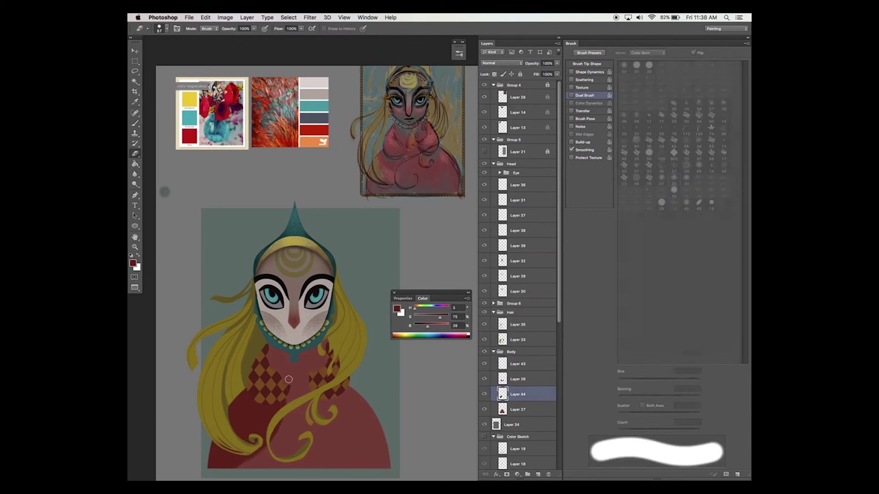
key("b")
mouse_move(303, 420)
left_mouse_down()
mouse_move(308, 398)
mouse_move(439, 381)
left_mouse_up()
key("p")
right_click(368, 360)
left_click(382, 392)
key("b")
- Trim the dark red panel to the Layer 27 dress silhouette, mirror a copy to the right half, and merge both
left_click(502, 408, "super")
key("shift+super+i")
key("Delete")
key("super+d")
key("super+j")
left_click(206, 18)
key("super+e")
key("b")
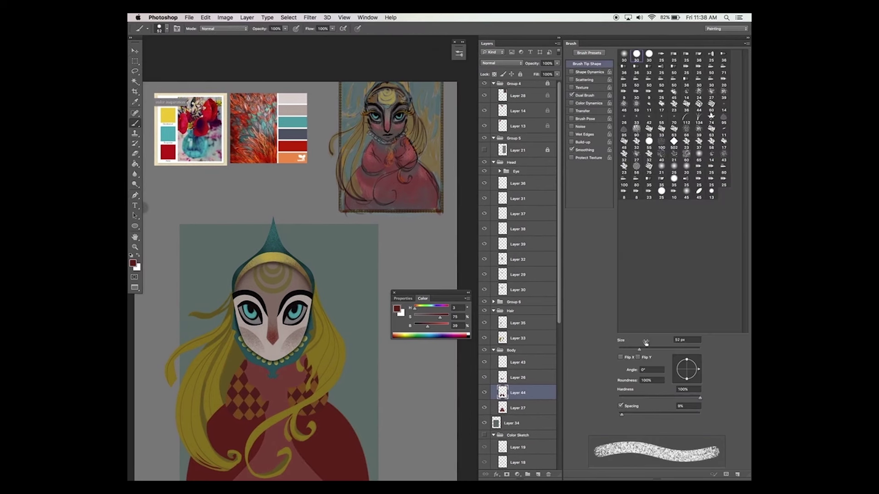
- Draw a dark red collar detail on a new layer above Layer 43, delete its path, and mirror a copy across
key("p")
left_click(518, 362)
right_click(324, 310)
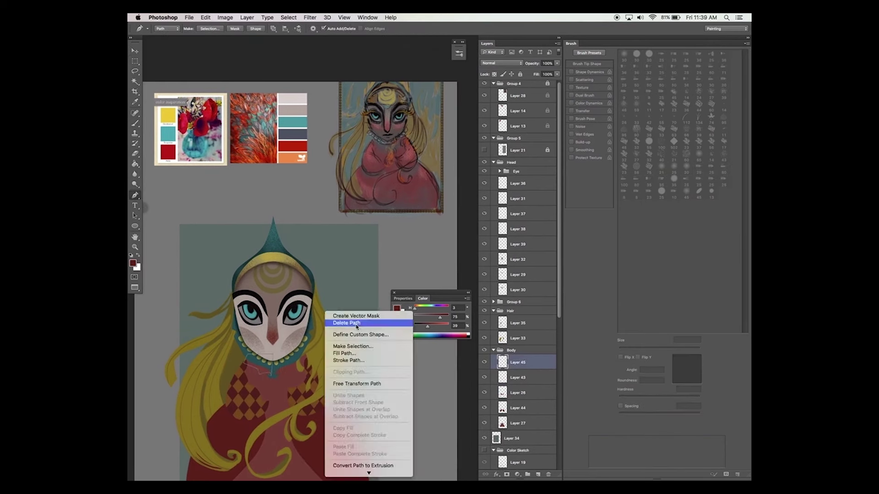
left_click(345, 323)
key("v")
left_click_drag(517, 362, 538, 475)
left_click(206, 17)
mouse_move(259, 369)
left_mouse_down()
mouse_move(297, 369)
mouse_move(280, 330)
left_mouse_up()
key("ctrl+z")
- Show the rulers and place a vertical guide through the centre of the portrait
left_click_drag(430, 292, 423, 248)
key("super+minus")
key("super+r")
left_click_drag(130, 387, 290, 366)
left_click_drag(347, 329, 288, 351)
- Hide Layer 44 and transform the dress base on Layer 27 to line up with the centre guide
left_click(521, 418)
left_click(484, 408)
key("super+t")
left_click_drag(303, 389, 297, 388)
key("Return")
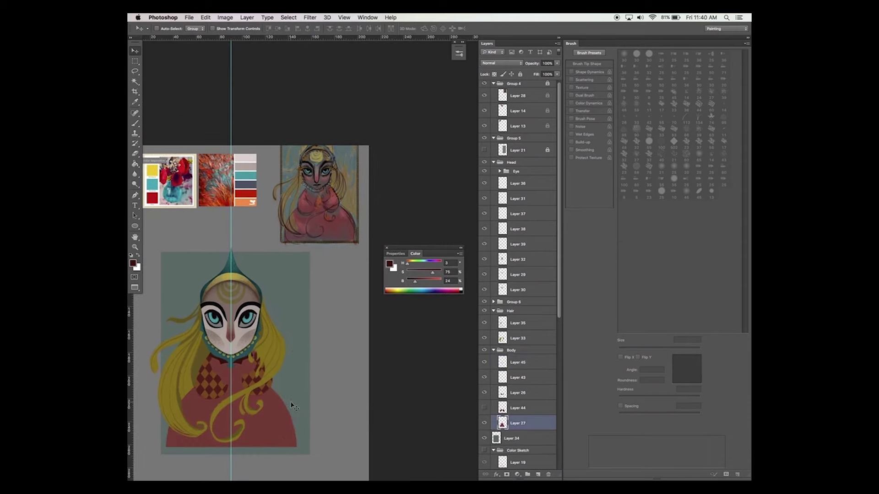
- Show Layer 44 again, make it active for touch-ups with the Eraser, and hide the rulers
left_click(485, 407)
left_click(507, 410)
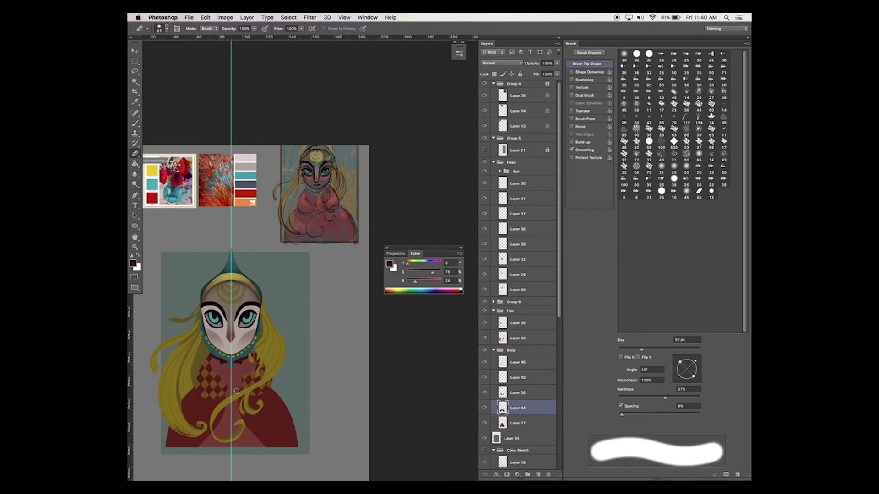
key("super+r")
left_click_drag(258, 361, 272, 344)
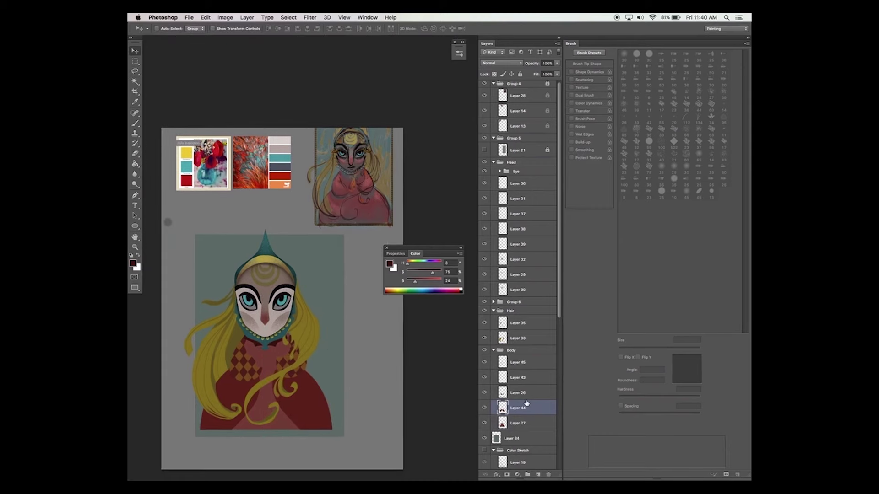
- On a new layer above Layer 44, paint a sampled orange textured border along the dark red panel's inner edge
left_click_drag(453, 250, 455, 193)
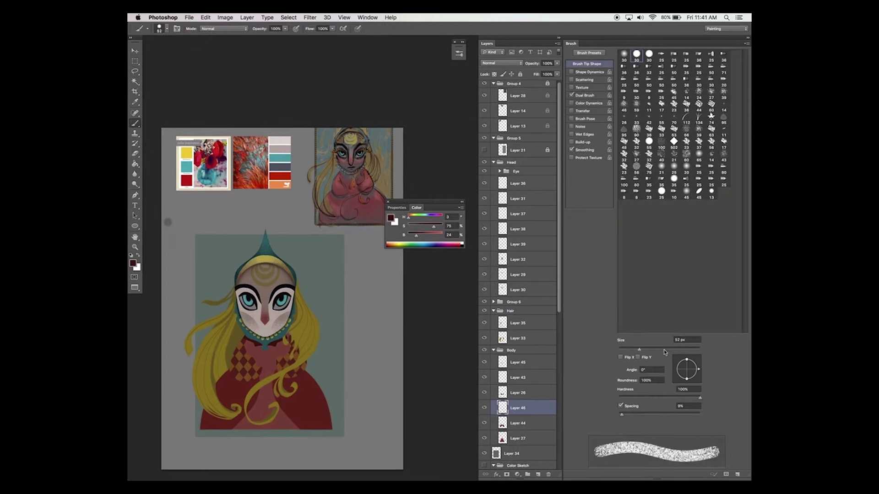
key("bracketright")
key("bracketright")
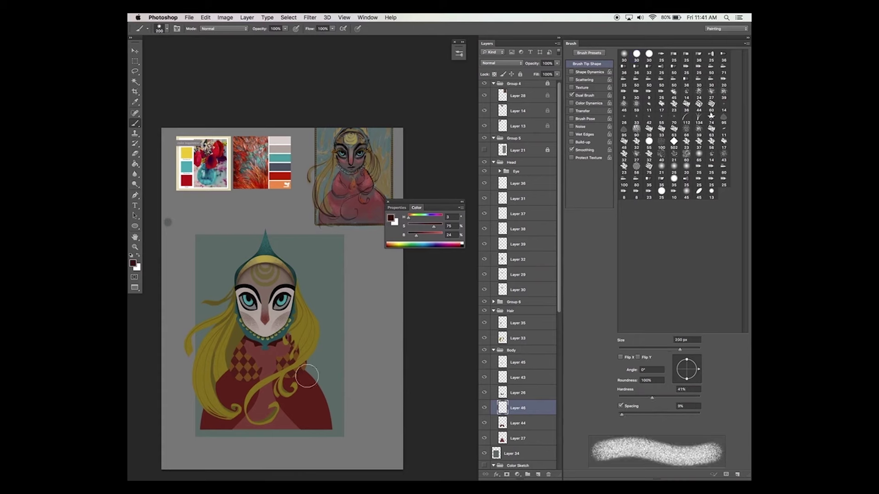
left_click_drag(317, 326, 317, 331)
left_click(248, 366, "alt")
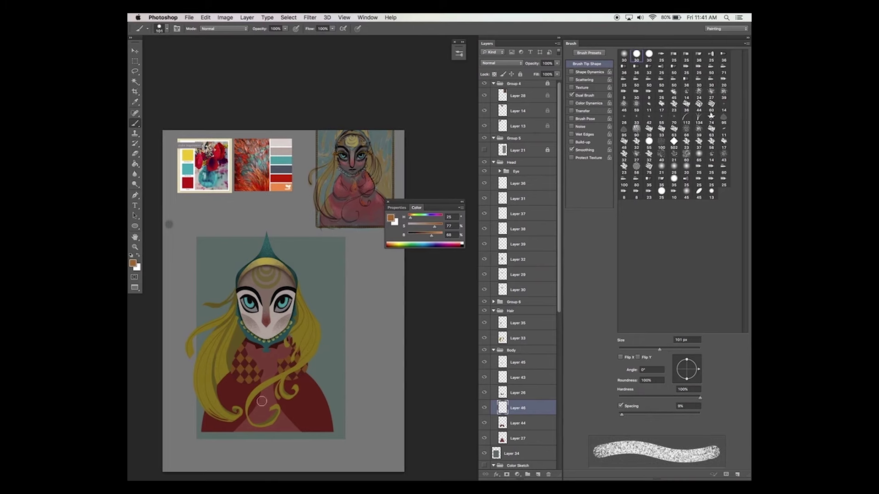
left_click_drag(266, 366, 276, 354)
- Decorate the left dress panel and its hem with small ochre diamonds, using a 25 px diamond brush with 84% spacing
right_click(268, 357)
left_click(429, 264)
left_click_drag(629, 415, 657, 416)
key("bracketleft")
key("bracketleft")
key("bracketleft")
key("bracketleft")
key("bracketleft")
key("bracketleft")
left_click_drag(211, 421, 221, 426)
left_click_drag(249, 427, 224, 429)
scroll(224, 429, "down", 1)
- Duplicate the dress ornament layer for the right half and adjust the right panel's dots with a lasso selection
key("ctrl+j")
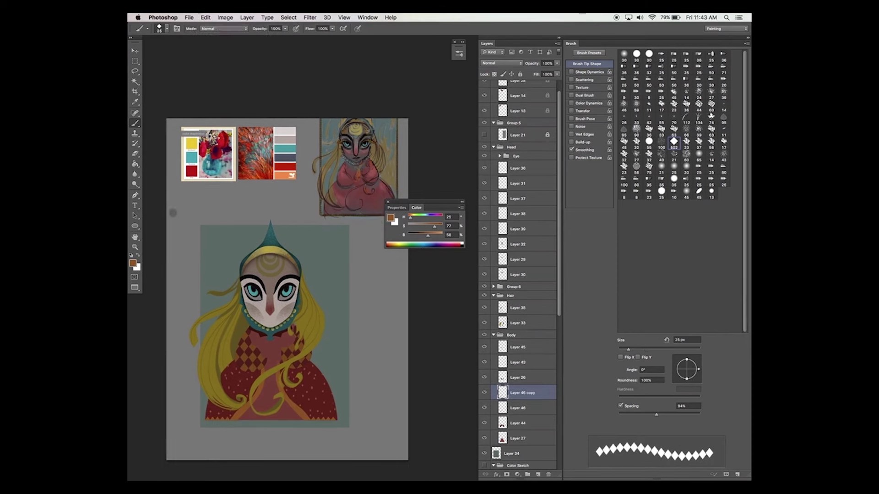
key("v")
key("e")
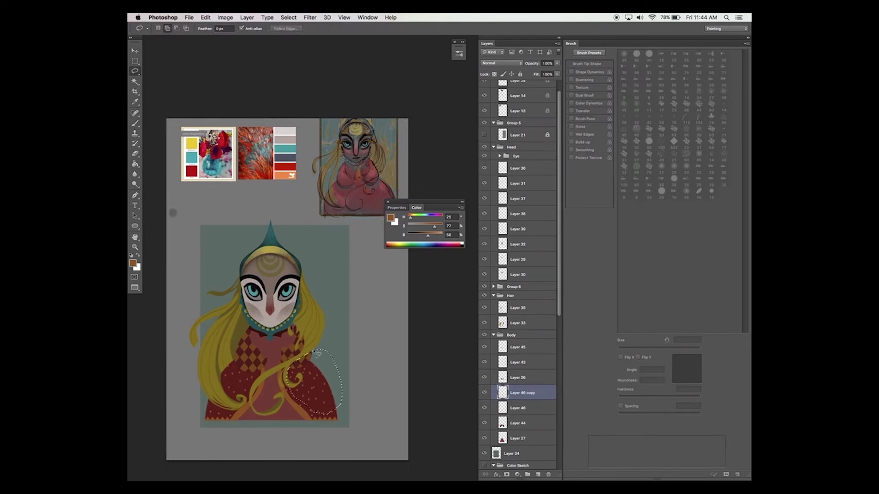
key("v")
scroll(342, 343, "up", 2)
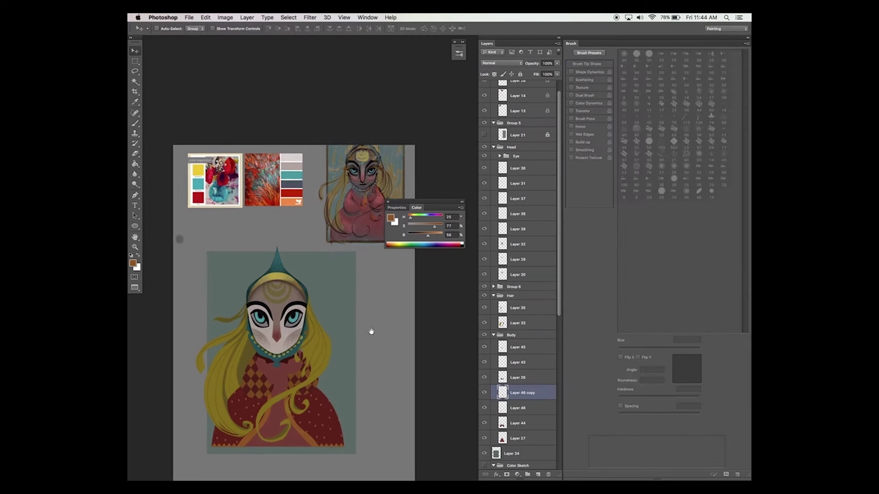
- Add a layer above Layer 27 and ready a 61 px textured round brush with teal sampled from below the chin
key("b")
left_click(518, 438)
left_click(538, 475)
left_click(648, 55)
left_click_drag(630, 349, 643, 351)
key("super+z")
left_click(276, 361, "alt")
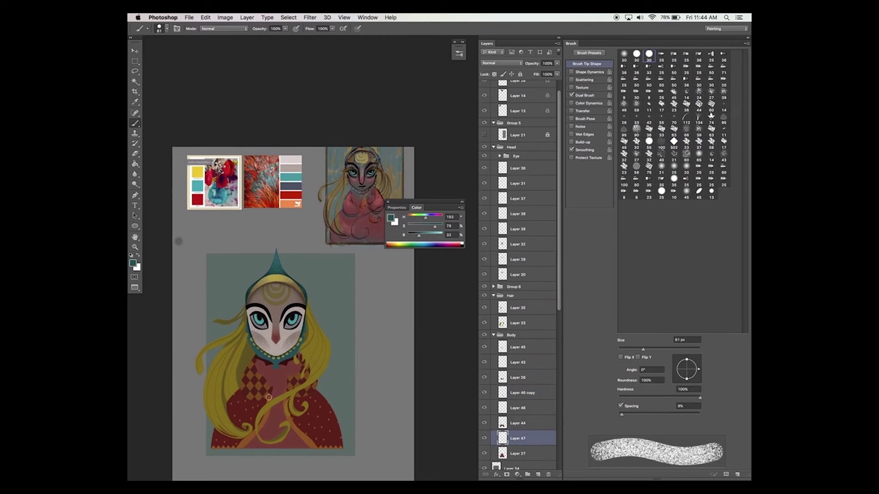
- Undo the stray mark and paint a textured teal band across the waist between the dark red dress panels
key("super+z")
scroll(277, 366, "down", 2)
key("bracketleft")
key("bracketleft")
key("bracketleft")
key("bracketleft")
left_click_drag(273, 371, 264, 376)
key("bracketright")
key("bracketright")
key("bracketright")
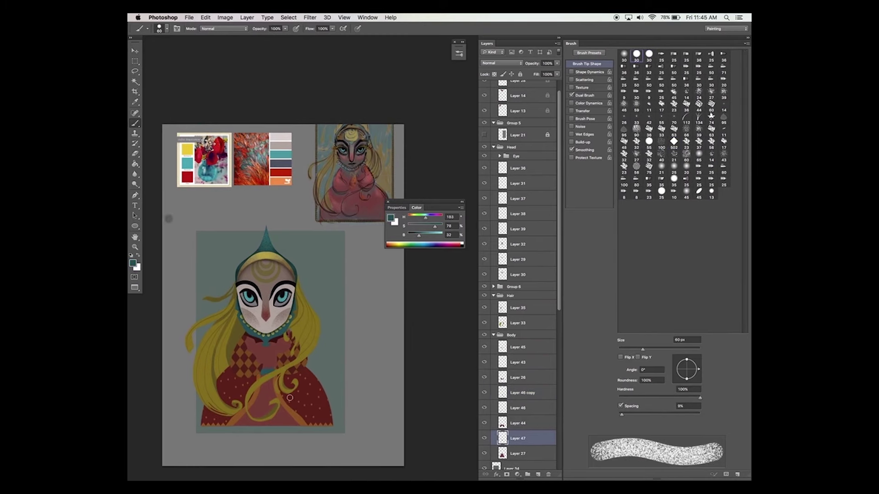
- Paint a textured teal band along the dress's central hem, refining it with the brush reduced to 20 px
scroll(334, 357, "down", 2)
key("bracketleft")
key("bracketleft")
key("bracketleft")
key("bracketleft")
scroll(331, 390, "up", 2)
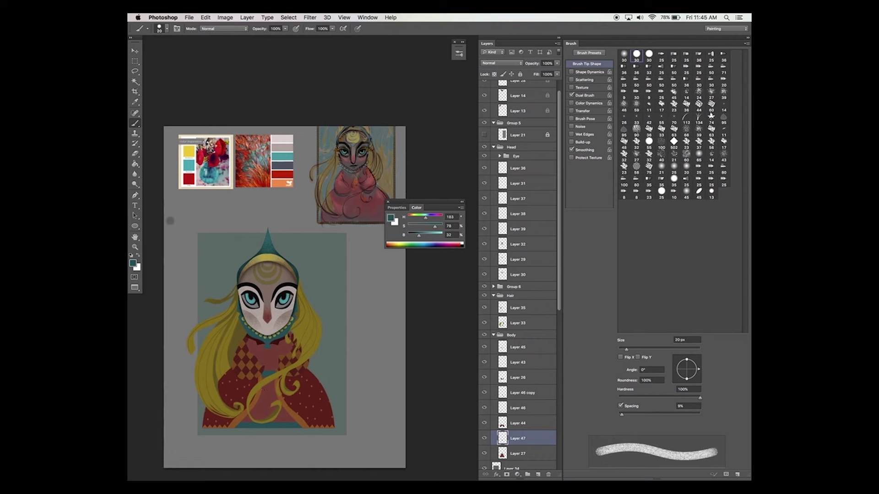
left_click_drag(318, 372, 311, 394)
- Add a diamond-brush detail on a new layer above Layer 40 and merge it down into Layer 40
key("v")
right_click(278, 361)
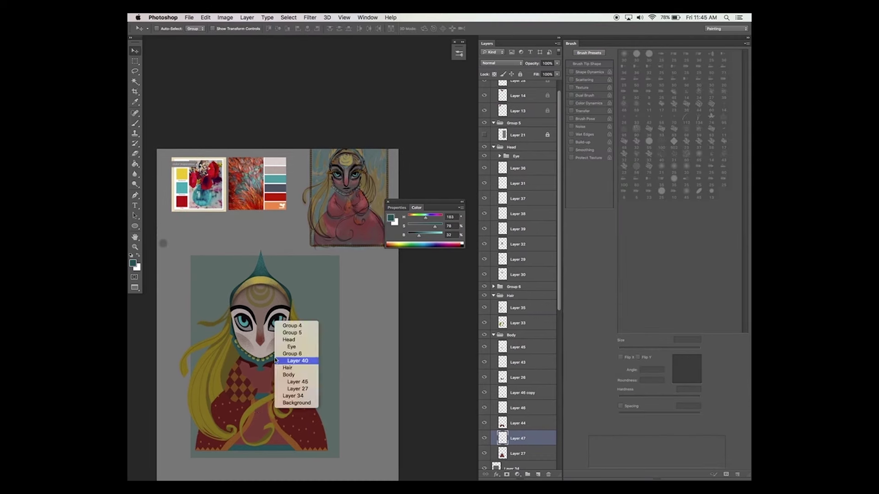
left_click(292, 361)
key("b")
left_click(459, 54)
left_click(430, 266)
scroll(302, 342, "up", 4)
left_click(538, 474)
key("v")
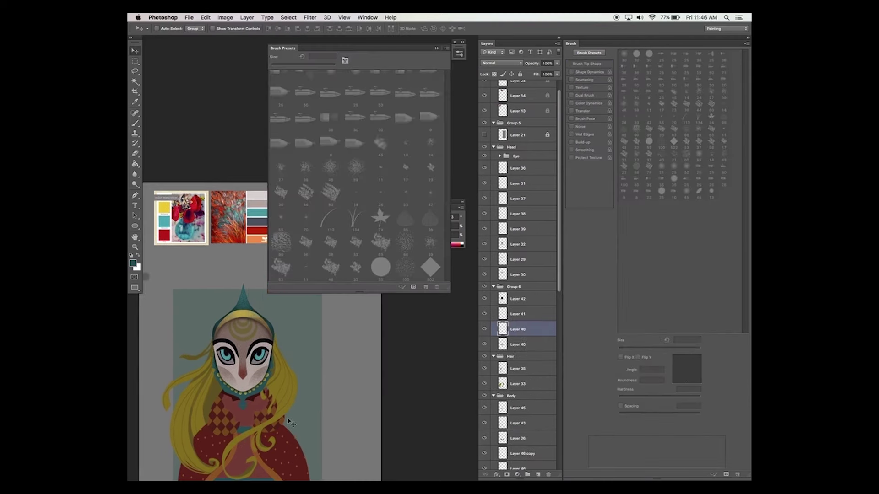
key("super+e")
- Shade the teal collar and pendant on Layer 40 using a reduced textured dual brush with dark teal sampled from the hood
key("b")
left_click(459, 53)
left_click(584, 95)
left_click(586, 64)
left_click(228, 341, "alt")
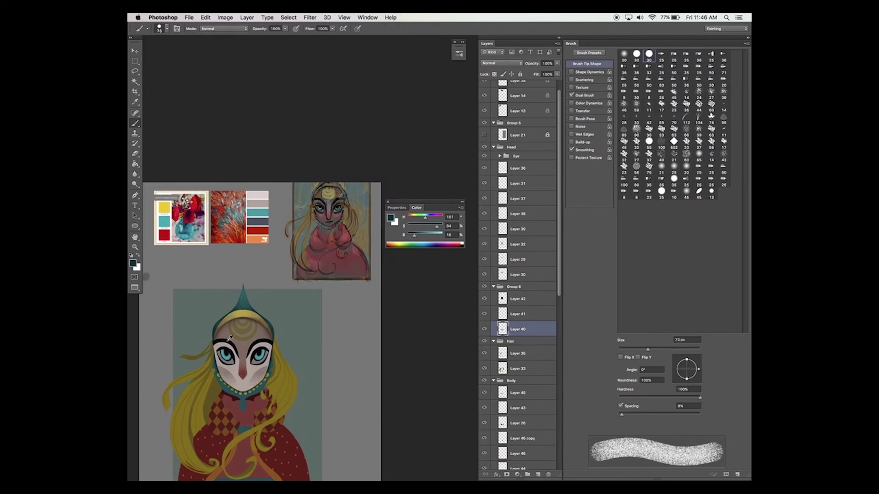
left_click_drag(253, 395, 292, 316)
key("super+equal")
key("super+equal")
key("super+equal")
key("bracketleft")
key("bracketleft")
key("bracketleft")
key("bracketleft")
key("bracketleft")
key("bracketleft")
key("bracketleft")
key("bracketleft")
left_click_drag(239, 412, 282, 404)
left_click_drag(277, 405, 306, 351)
- Stamp a dark teal diamond on the pendant beneath the chin with the diamond brush scaled down
left_click(674, 141)
key("bracketleft")
key("bracketleft")
key("bracketleft")
key("bracketleft")
key("bracketleft")
key("bracketleft")
key("bracketleft")
key("bracketleft")
key("bracketleft")
key("bracketleft")
left_click(276, 391)
- Stamp a smaller dark red diamond inside the pendant's dark diamond with the brush at 60 px
left_click_drag(387, 320, 393, 289)
left_click(317, 342, "alt")
key("bracketleft")
key("bracketleft")
key("bracketleft")
left_click(281, 360)
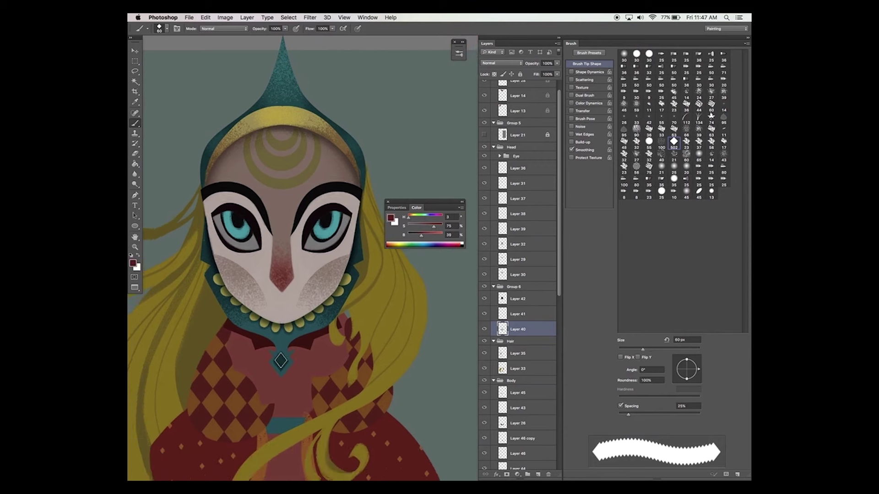
- Shade the dark red neckline trim on Layer 45 with the round textured dual brush
left_click_drag(347, 271, 343, 282)
key("v")
key("super+minus")
mouse_move(378, 310)
left_mouse_down()
mouse_move(377, 302)
mouse_move(355, 347)
left_mouse_up()
left_click(517, 393)
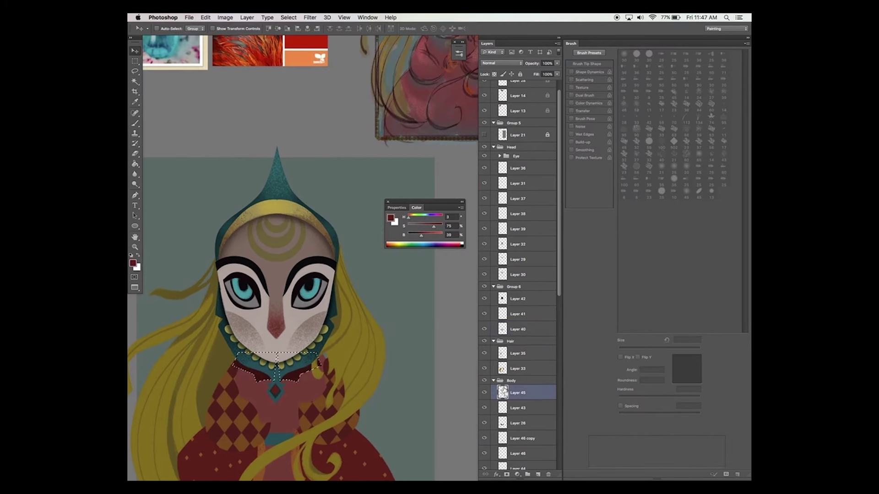
key("b")
left_click(648, 54)
left_click(590, 97)
left_click(591, 97)
scroll(302, 375, "down", 1)
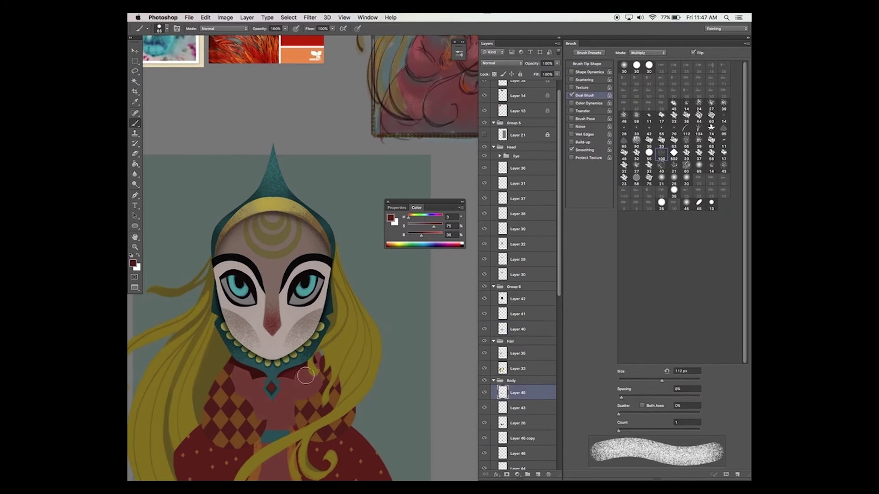
key("bracketleft")
key("bracketleft")
key("bracketleft")
mouse_move(230, 363)
left_mouse_down()
mouse_move(208, 355)
mouse_move(254, 340)
left_mouse_up()
- Expand the neckline trim selection and fill it with a very dark red on a new layer above Layer 45
key("e")
key("b")
key("v")
left_click(538, 475)
left_click(288, 18)
left_click(377, 132)
key("Return")
key("g")
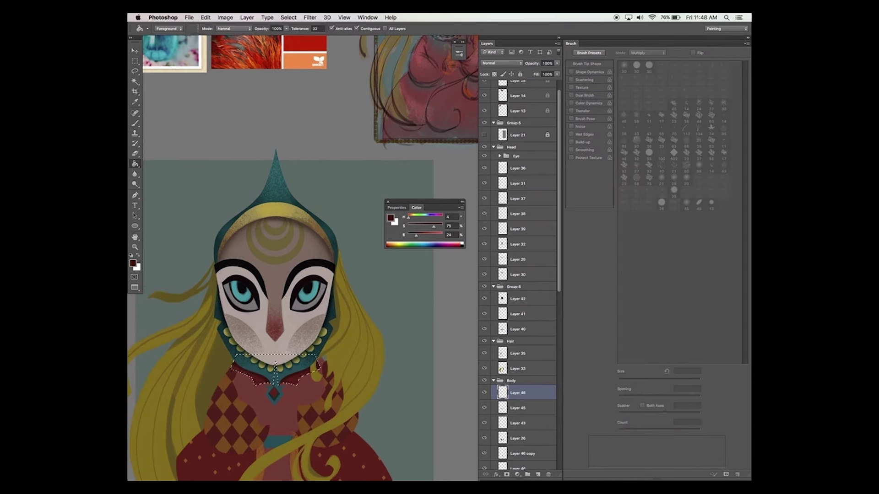
left_click(294, 378)
- Deselect, move the trim's shadow layer beneath Layer 45 and blur it
key("super+d")
key("super+bracketleft")
left_click(309, 17)
- Fill the teal collar's shape with near-black on a new layer and place that layer beneath Layer 40 as its shadow
key("v")
left_click_drag(308, 395, 304, 347)
left_click(517, 329)
left_click(538, 474)
key("g")
left_click(280, 335)
key("super+d")
key("super+bracketleft")
key("v")
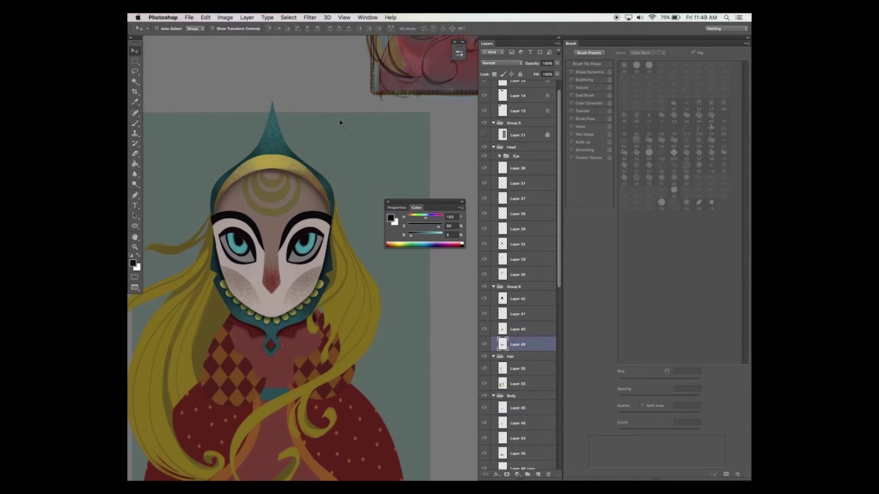
key("e")
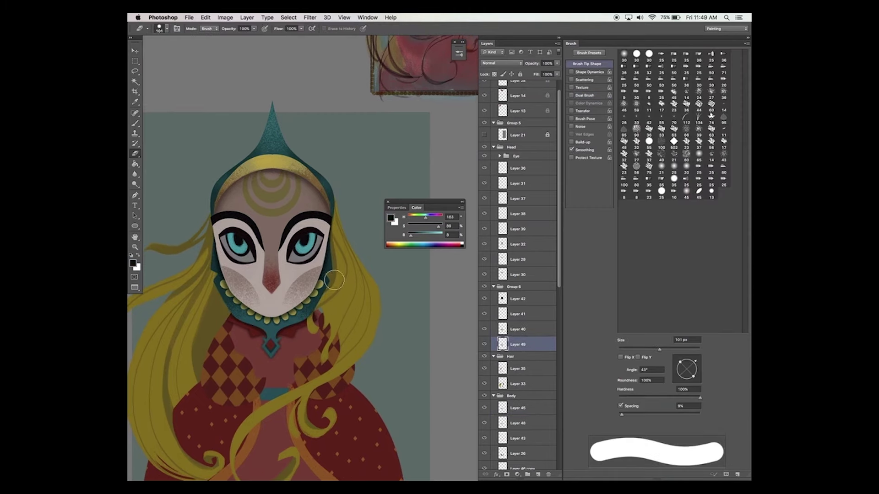
key("v")
- Load the checkered sleeve shapes of Layer 26 as a selection and place a new layer beneath Layer 26
scroll(348, 293, "right", 2)
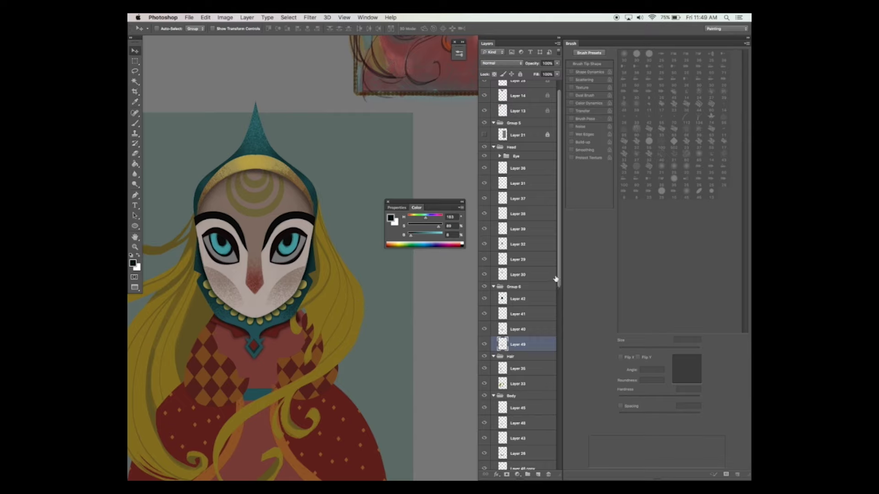
scroll(527, 293, "down", 3)
right_click(297, 371)
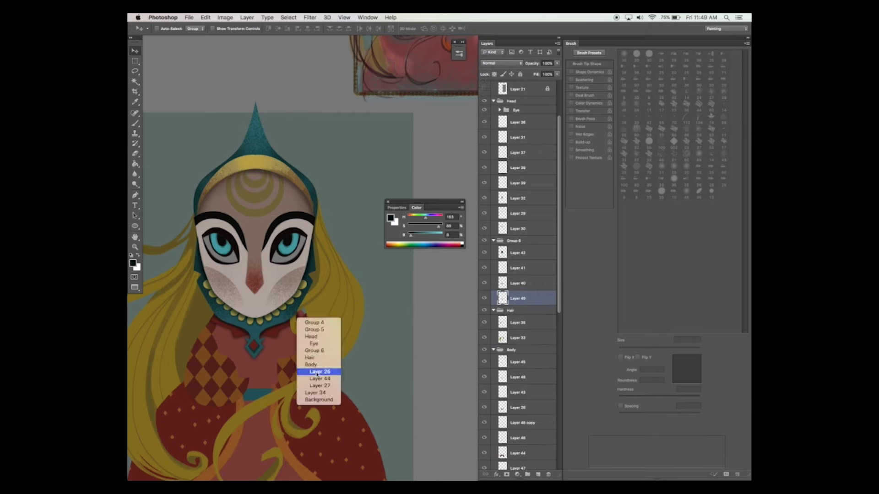
left_click(322, 375)
left_click(502, 407, "ctrl")
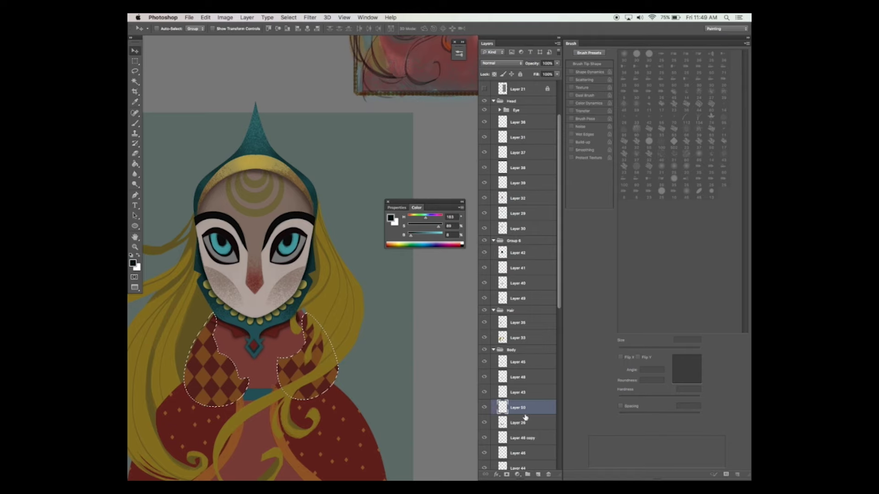
left_click_drag(525, 417, 521, 424)
- Expand the sleeve selection by 5 pixels, fill both sleeve areas with near-black and deselect
left_click(288, 18)
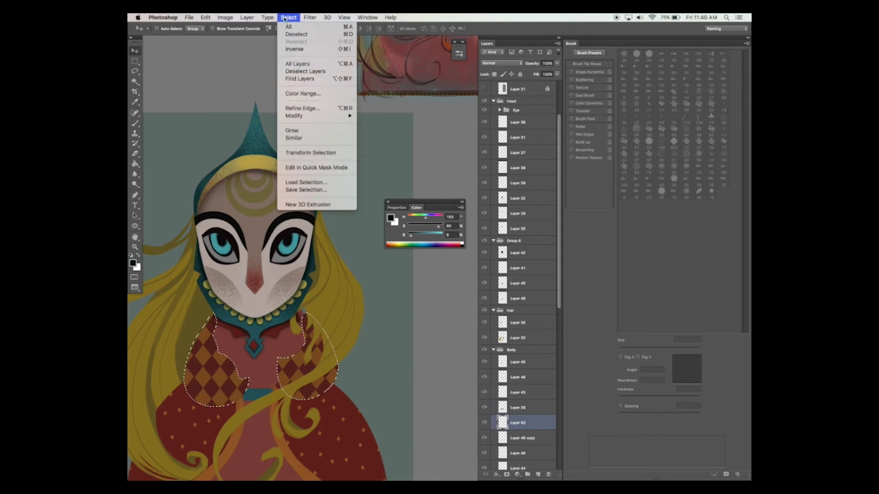
mouse_move(333, 115)
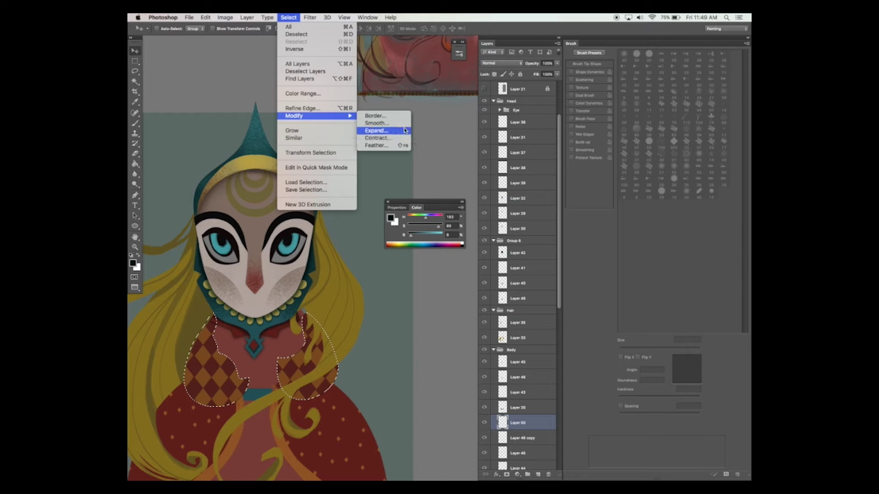
left_click(405, 131)
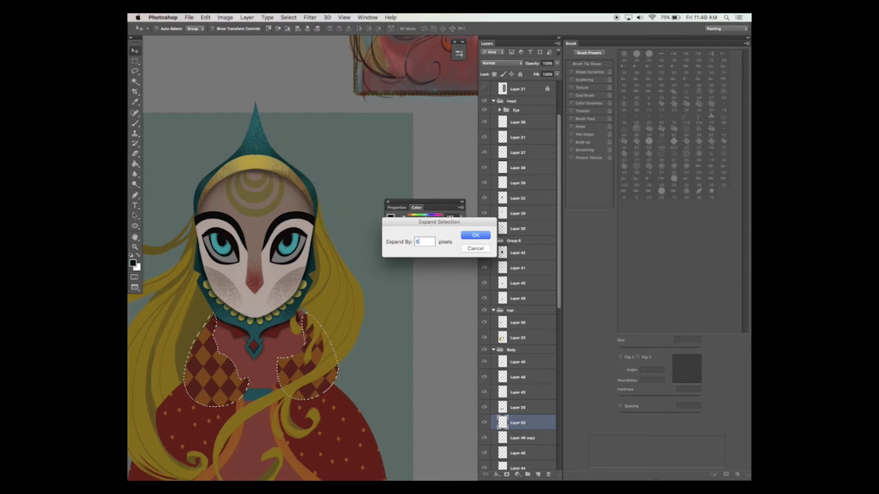
key("Return")
key("g")
left_click(219, 372)
left_click(297, 371)
key("super+d")
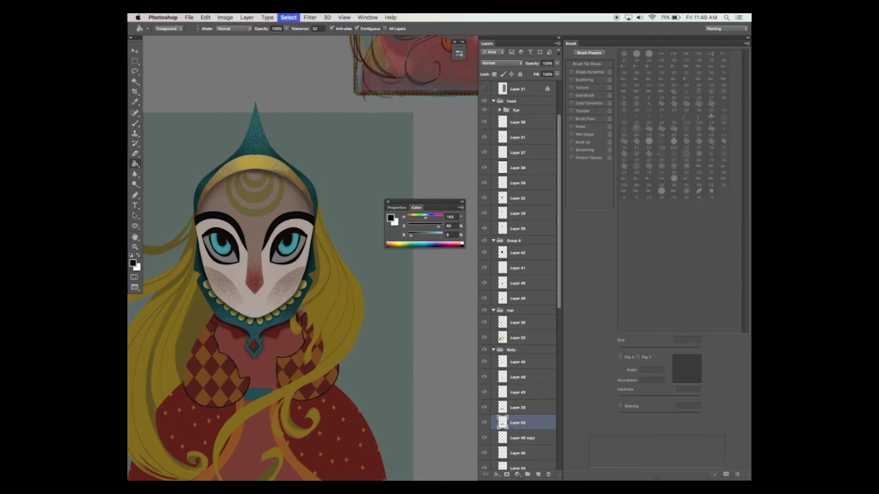
- Set the sleeve shadow layer to Multiply at 63% opacity and blur it with the last used filter
key("v")
left_click(509, 63)
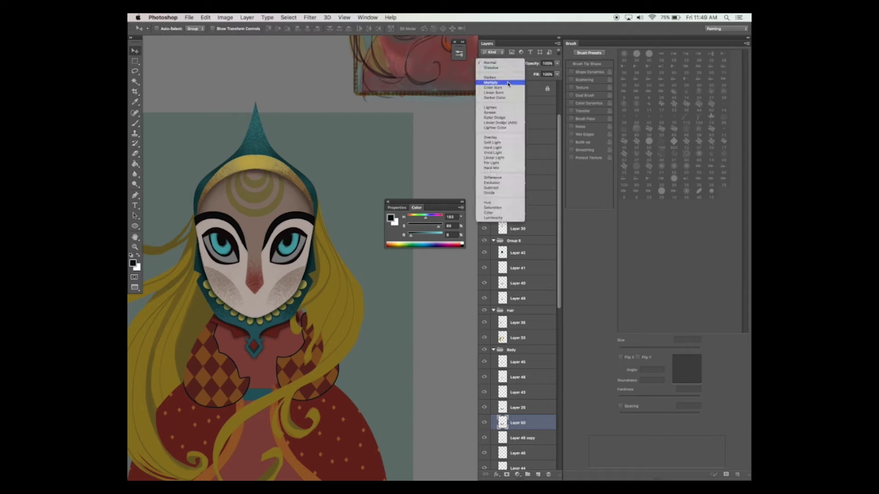
left_click(508, 84)
left_click(311, 18)
left_click(314, 26)
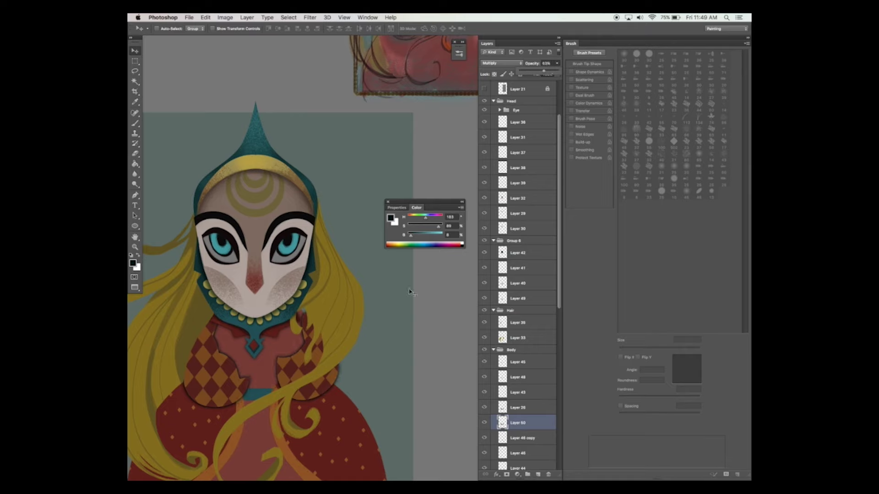
left_click(381, 316)
- Load the skirt shape of Layer 44 as a selection and fill it with near-black on a new layer above Layer 44
left_click_drag(561, 307, 559, 350)
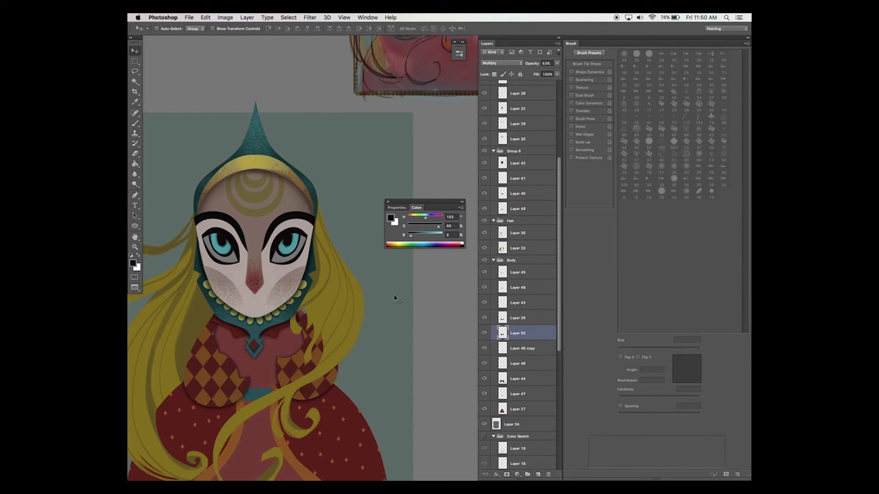
mouse_move(396, 298)
left_mouse_down()
mouse_move(394, 333)
mouse_move(386, 333)
left_mouse_up()
key("super+minus")
left_click(521, 394)
left_click(522, 379)
left_click(537, 475)
left_click(502, 394, "super")
key("alt+BackSpace")
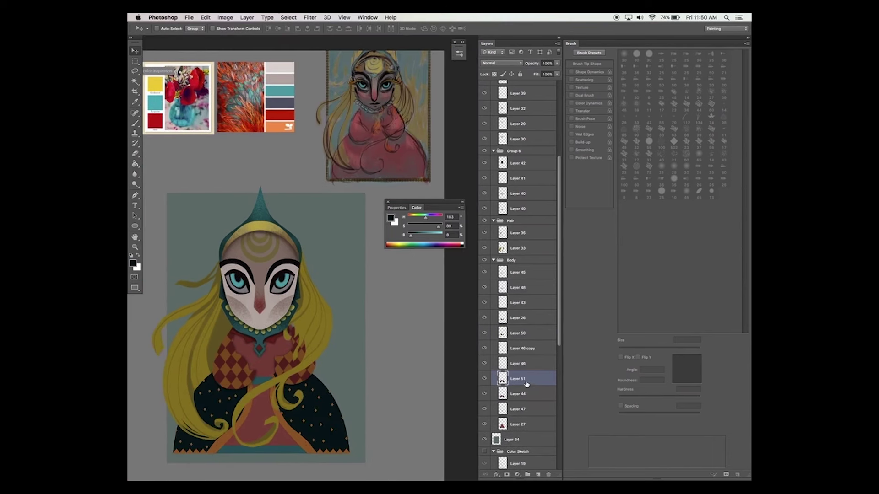
- Fill the skirt selection with sampled dark teal on another new layer, deselect, and hide Layer 51 and Layer 44
key("i")
left_click(538, 474)
key("alt+BackSpace")
key("super+d")
left_click_drag(484, 394, 485, 409)
left_click_drag(393, 414, 400, 406)
- Merge Layer 46 copy into Layer 46 and delete the hidden Layer 51 and Layer 44
left_click(525, 351)
key("super+e")
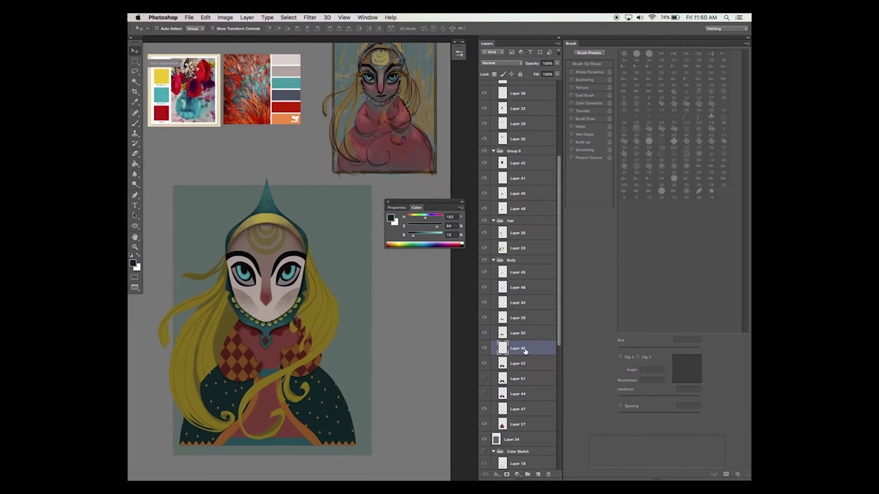
left_click_drag(393, 344, 394, 327)
left_click(521, 379)
left_click(522, 394, "shift")
left_click(548, 474)
- Undo a first blur and apply the last used blur filter to the dark shadow layer beneath the teal skirt
left_click(310, 18)
left_click(325, 27)
key("super+z")
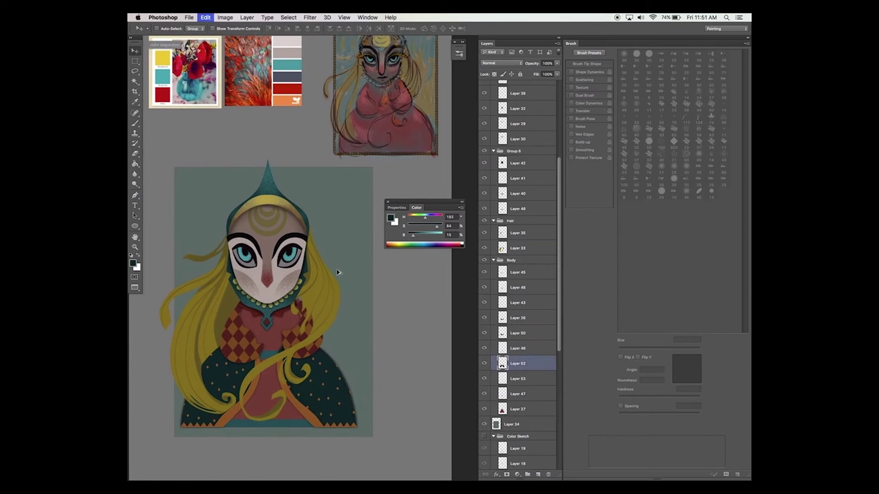
left_click(310, 18)
left_click(325, 27)
- Load Layer 27's outline as a selection and shade the dress's central panel with a dark textured brush on a new layer above Layer 53
left_click(502, 409, "super")
left_click(538, 475)
key("b")
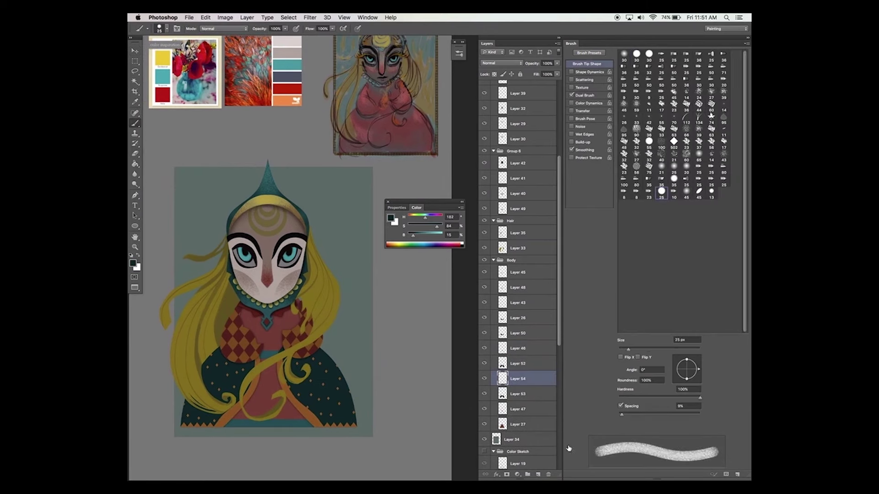
left_click_drag(295, 408, 304, 419)
key("v")
- Adjust the Hue/Saturation of the skirt on Layer 52 to a more vivid teal
left_click_drag(390, 303, 390, 321)
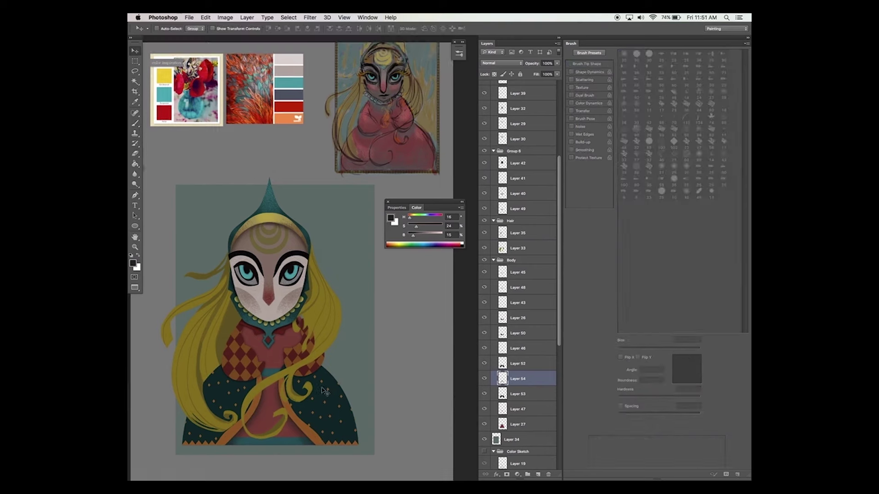
left_click(523, 365)
key("super+u")
left_click_drag(483, 102, 524, 83)
left_click(569, 40)
- Hide the teal background Layer 34 and the Body group to expose the underlying sketch
left_click_drag(391, 320, 391, 323)
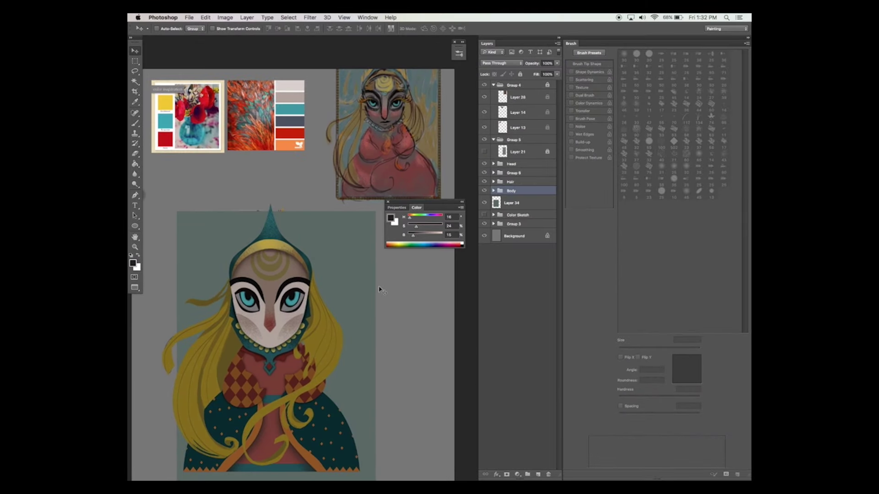
key("b")
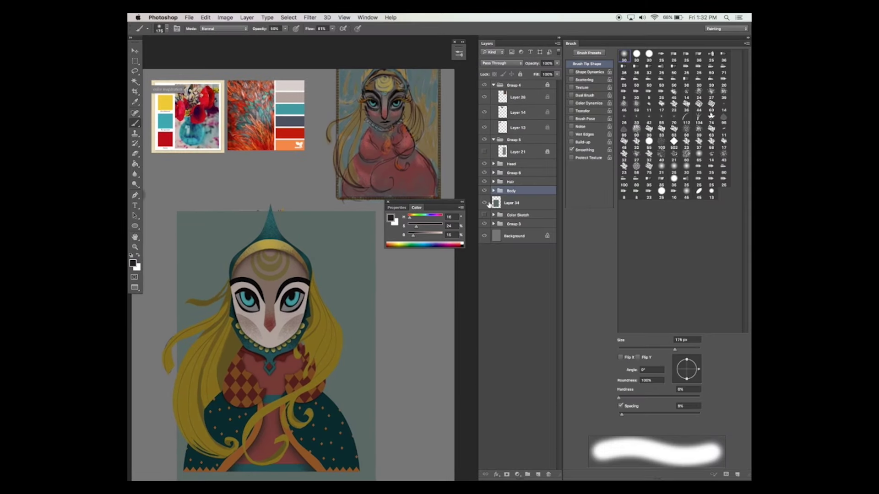
left_click(485, 203)
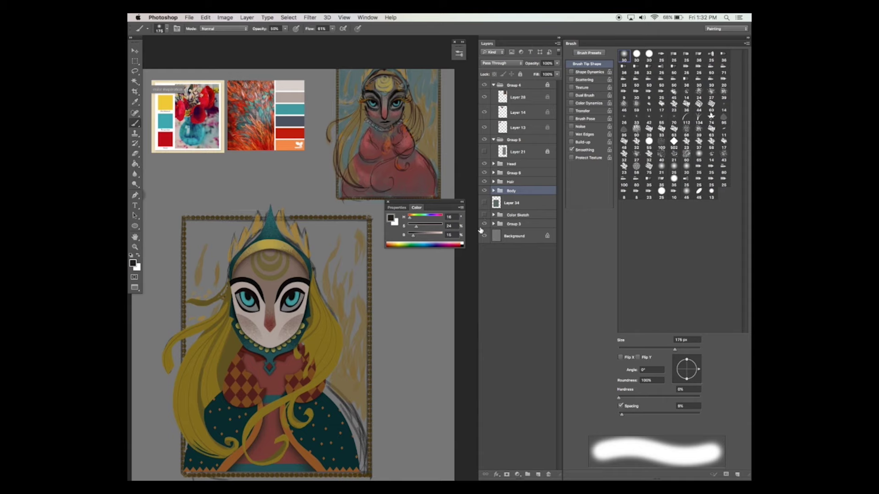
left_click(484, 191)
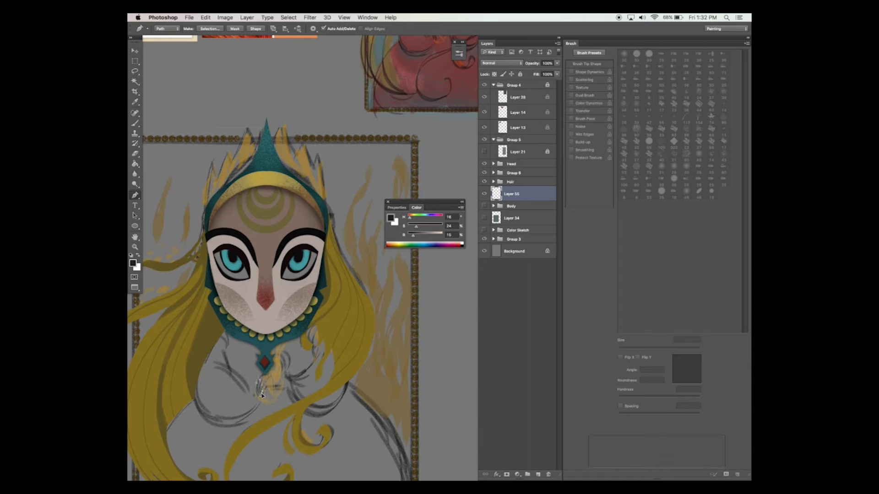
- Convert the small hand path beneath the pendant to a selection and paint it in sampled skin shadow with a 74 px textured brush at 100% opacity and flow
right_click(282, 365)
left_click(306, 394)
key("Return")
key("b")
left_click(266, 333, "alt")
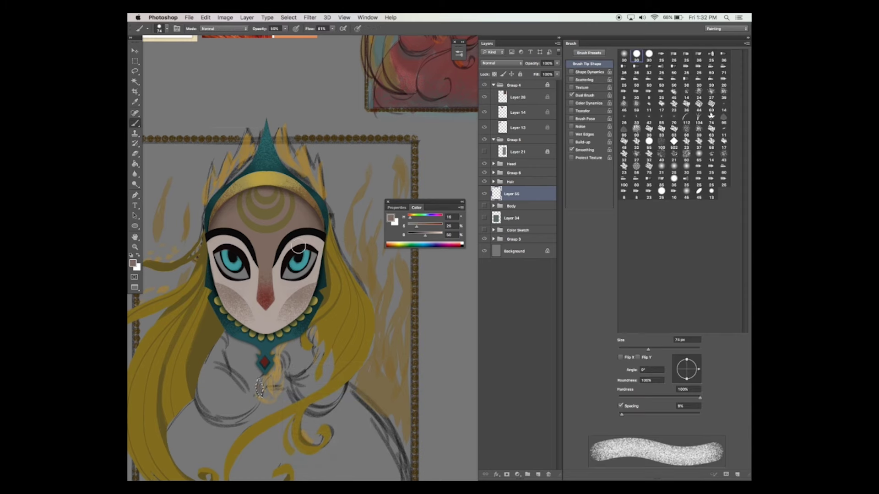
left_click(286, 28)
left_click_drag(332, 29, 363, 42)
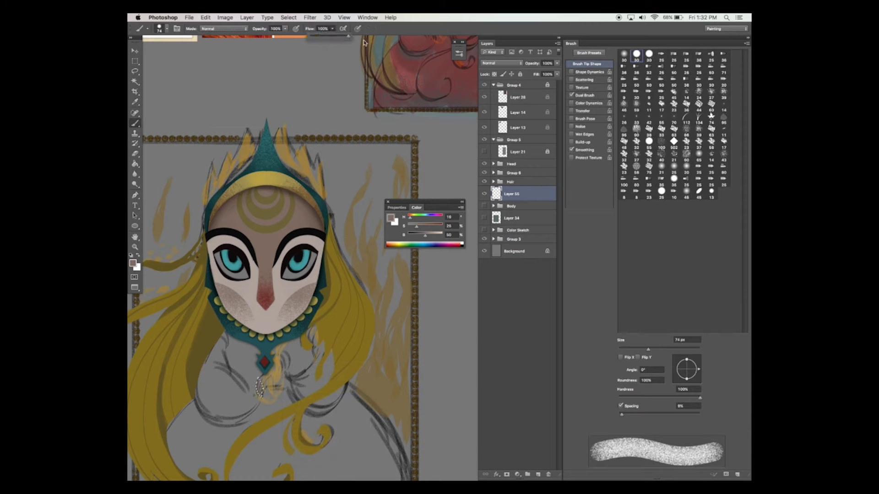
left_click_drag(264, 383, 261, 401)
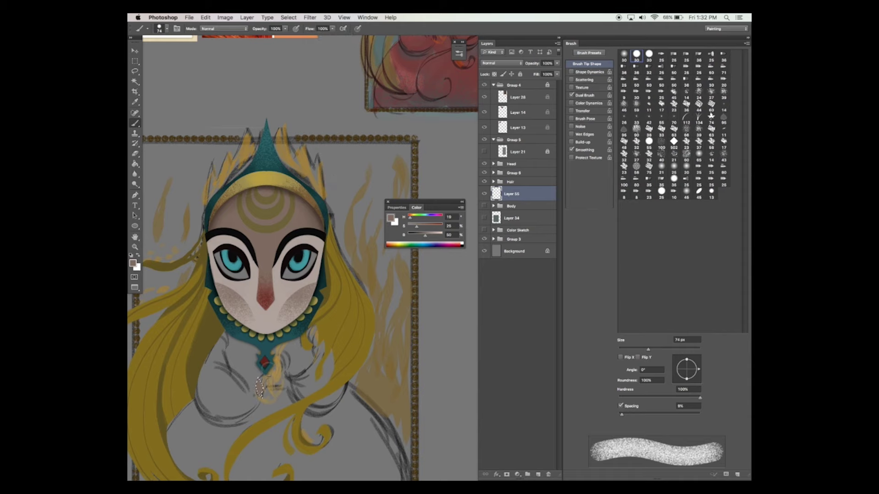
- Turn the second hand path on the other side of the flame into a selection, paint it skin-toned and deselect
key("super+equal")
key("p")
right_click(307, 355)
left_click(329, 383)
key("b")
key("super+d")
- Flatten the brush tip to 24% roundness at a slanted angle, reduce it to 10 px, and move Layer 55 into Group 5 above the Head group
key("super+equal")
left_click_drag(698, 369, 680, 379)
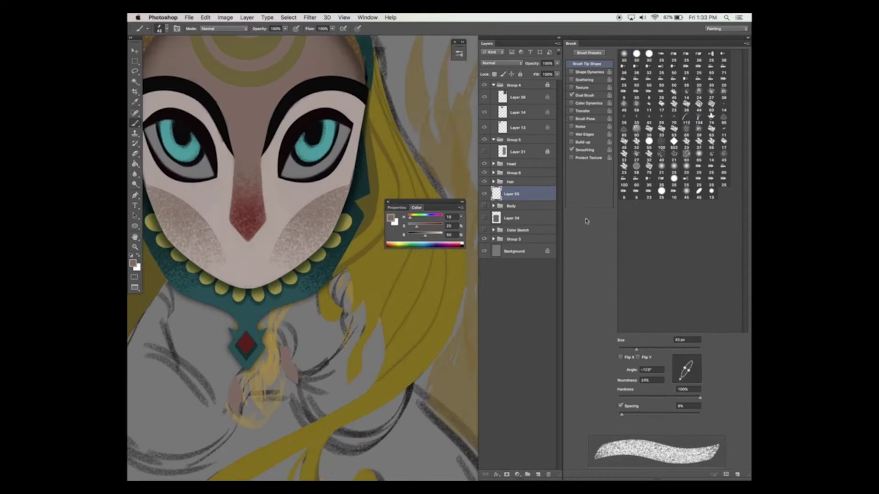
left_click(249, 371, "super")
key("bracketleft")
key("bracketleft")
key("bracketleft")
key("bracketleft")
key("bracketleft")
key("bracketleft")
key("bracketleft")
left_click_drag(512, 194, 517, 159)
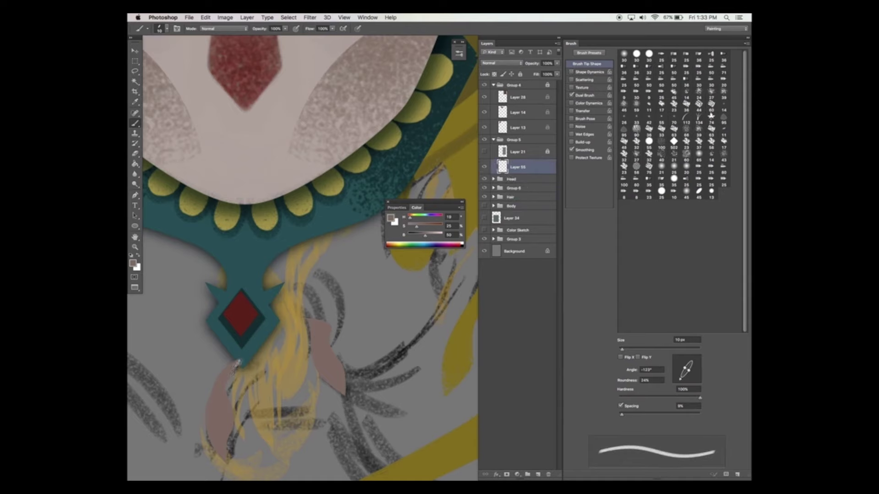
- Refine the edges of the painted hand beneath the pendant with a small hard eraser
key("e")
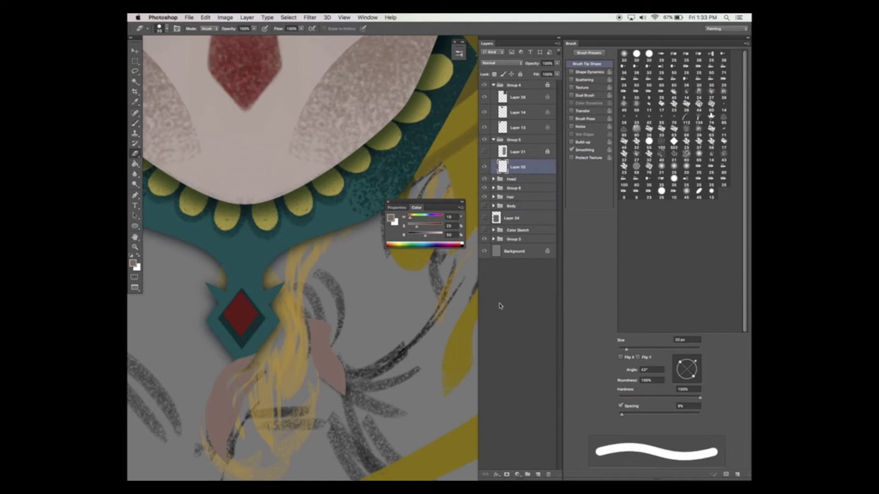
key("bracketleft")
key("bracketleft")
key("bracketleft")
key("bracketleft")
key("bracketleft")
key("bracketleft")
key("bracketleft")
key("bracketleft")
mouse_move(217, 375)
left_mouse_down()
mouse_move(262, 342)
mouse_move(271, 319)
mouse_move(268, 361)
left_mouse_up()
key("bracketleft")
scroll(268, 360, "up", 2)
scroll(269, 361, "right", 2)
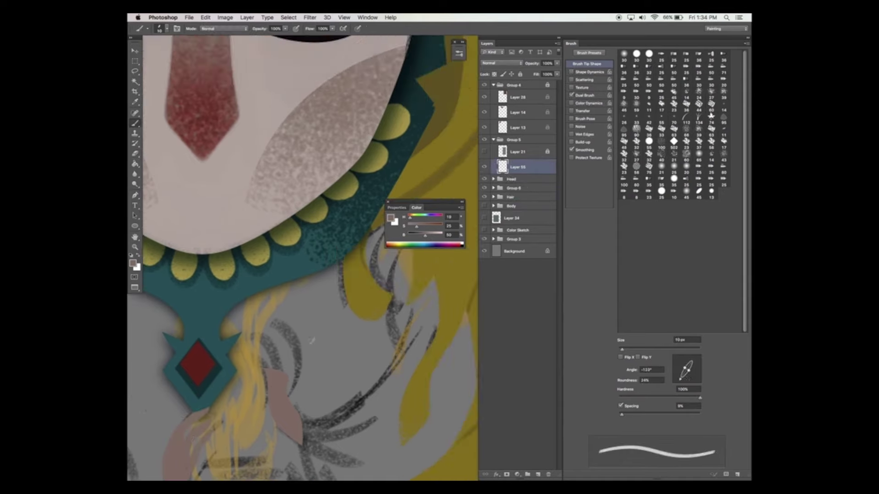
- Paint the first fingers of the second hand beside the flame with a 10 px flattened textured brush
key("b")
left_click(630, 181)
scroll(270, 323, "down", 2)
scroll(270, 323, "right", 1)
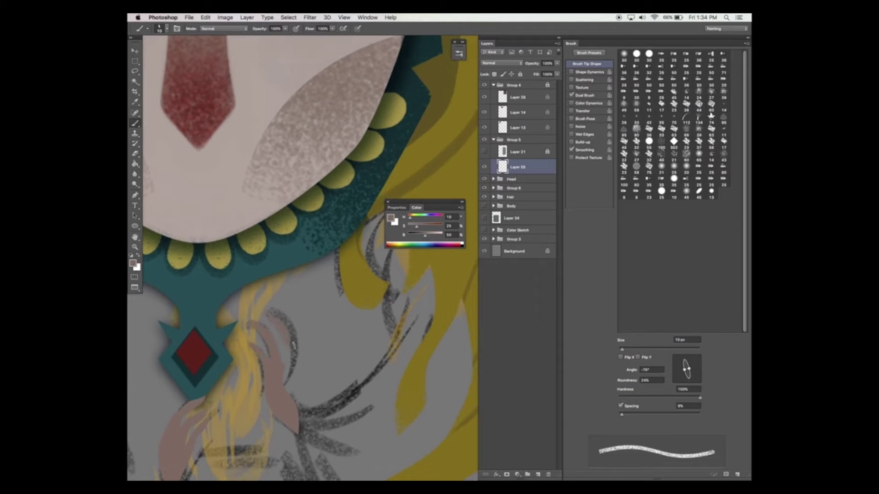
key("e")
- Show the Body group again and paint the outstretched finger of the second hand with the brush tip angled at -25°
left_click(484, 206)
scroll(275, 320, "up", 3)
scroll(274, 320, "left", 4)
key("b")
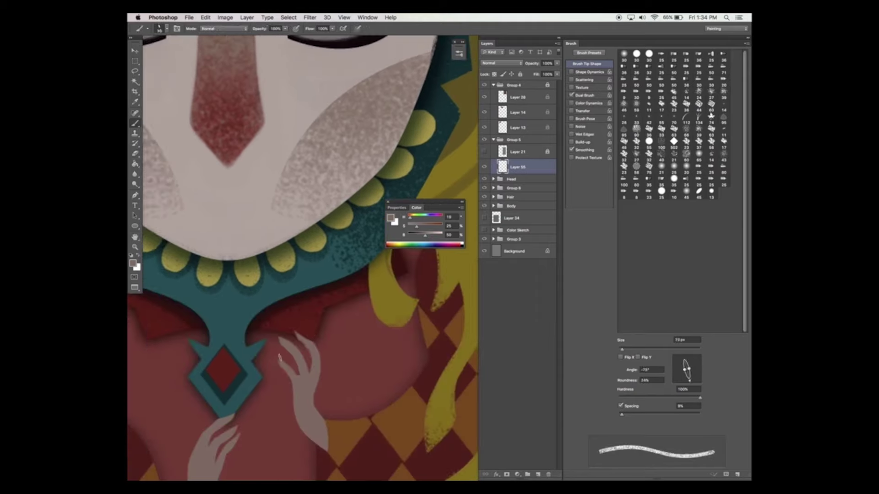
left_click_drag(689, 380, 697, 375)
left_click_drag(292, 369, 281, 361)
key("e")
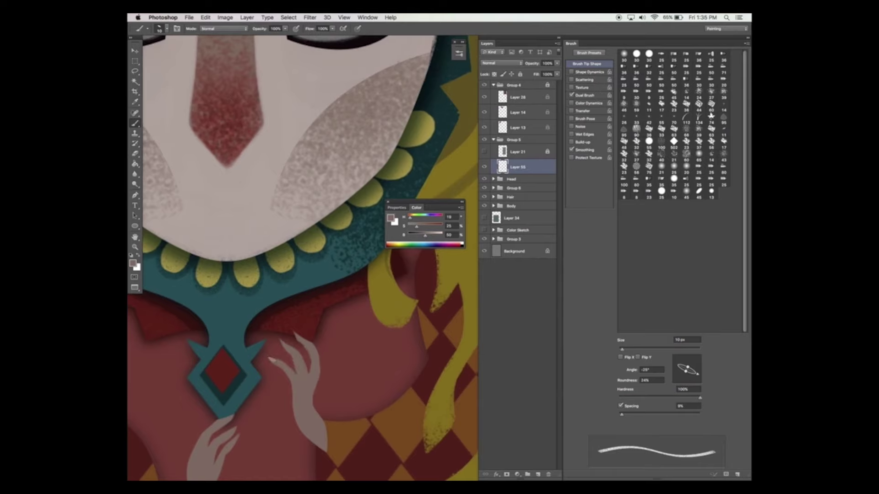
- Clean up the fingers and wrists of both hands by alternately painting and erasing their contours
scroll(293, 357, "down", 5)
scroll(293, 357, "left", 3)
left_click_drag(284, 349, 261, 382)
key("b")
key("e")
key("b")
key("e")
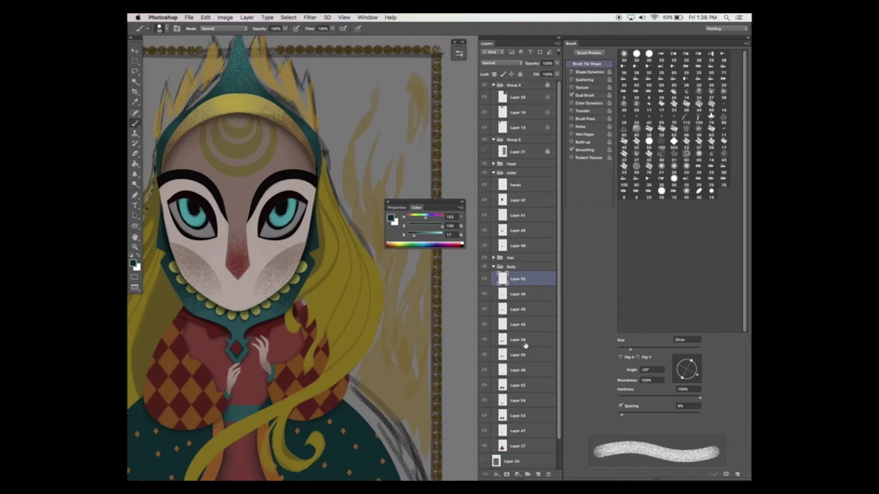
- Check Layer 41 of the collar group and add a new layer directly above Layer 40
left_click(291, 364, "alt")
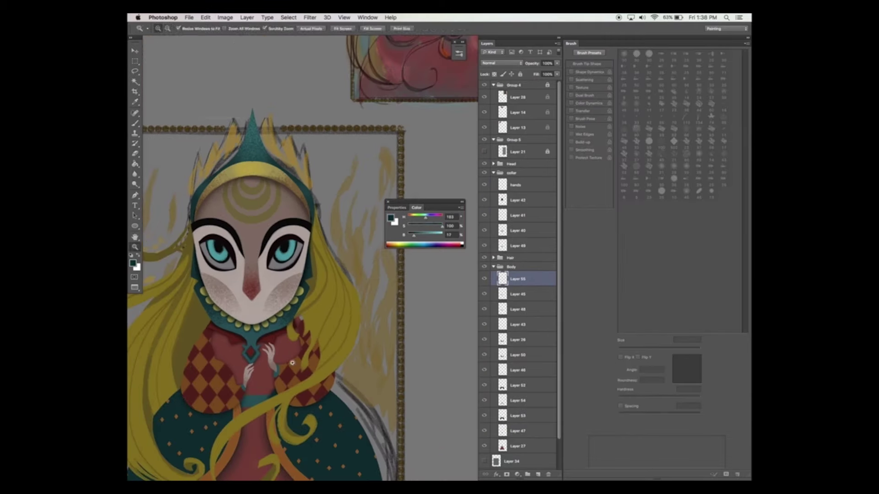
key("v")
left_click(518, 216)
left_click(485, 215)
left_click(484, 215)
left_click(518, 230)
left_click(538, 475)
- Paint brown stripes around the teal collar on the new layer with a 20 px textured brush, tidying them with the eraser
key("b")
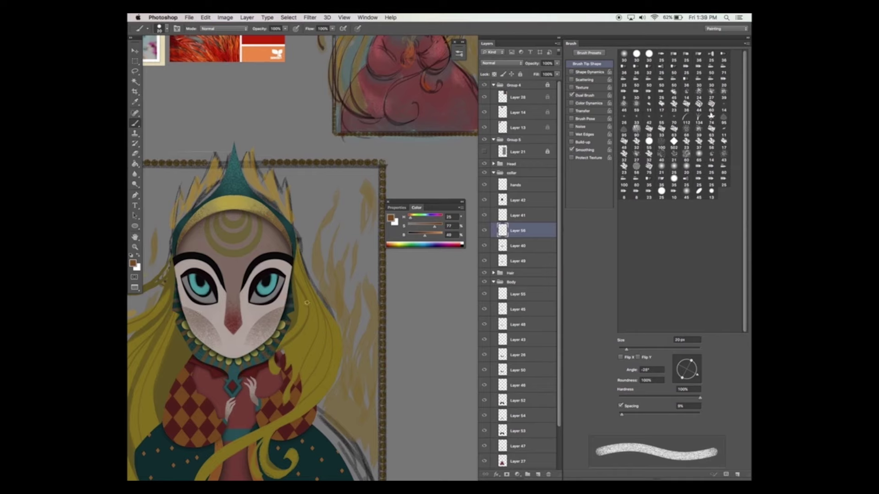
key("e")
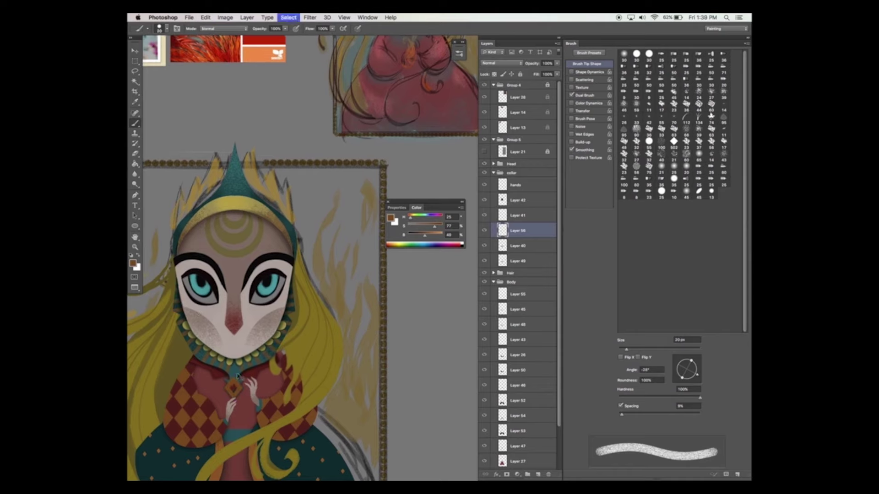
key("b")
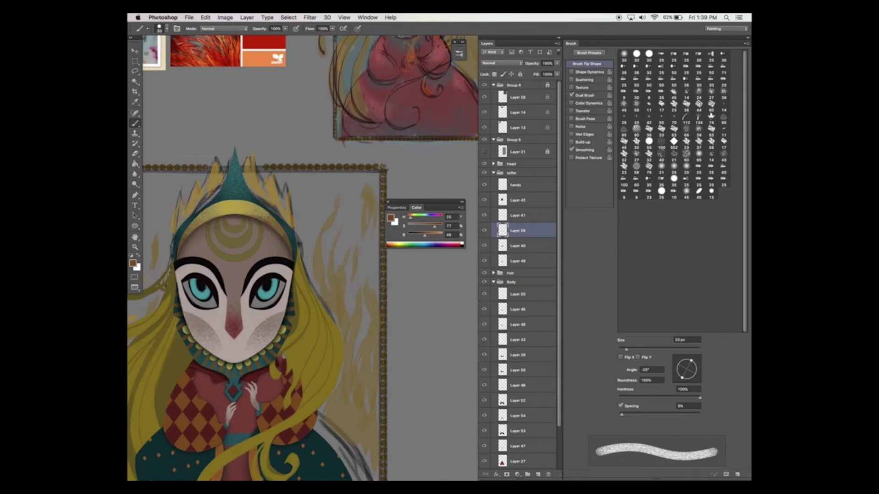
left_click_drag(265, 322, 271, 327)
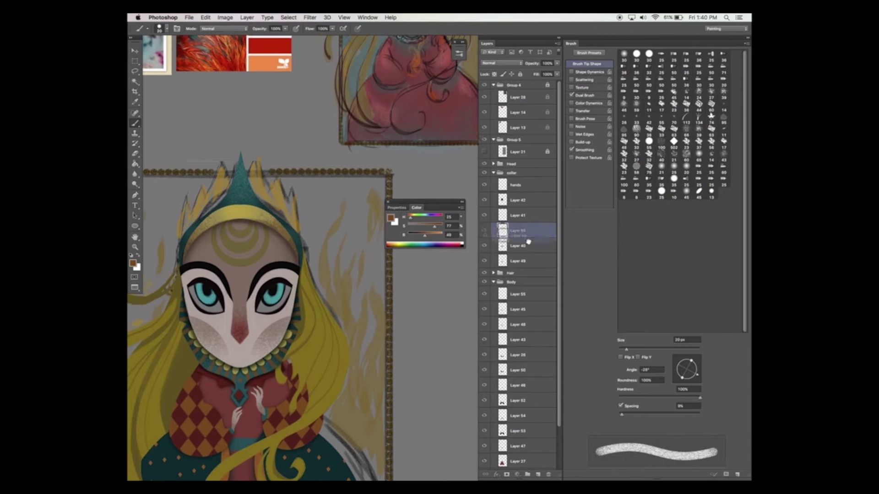
- Load the outline of the puffed, diamond-patterned sleeves as a selection and choose Layer 45 in the Body group
scroll(522, 219, "down", 2)
left_click_drag(388, 332, 399, 293)
left_click(397, 292, "alt+super")
left_click(517, 356)
left_click(503, 357, "super")
left_click(518, 340)
left_click(518, 295)
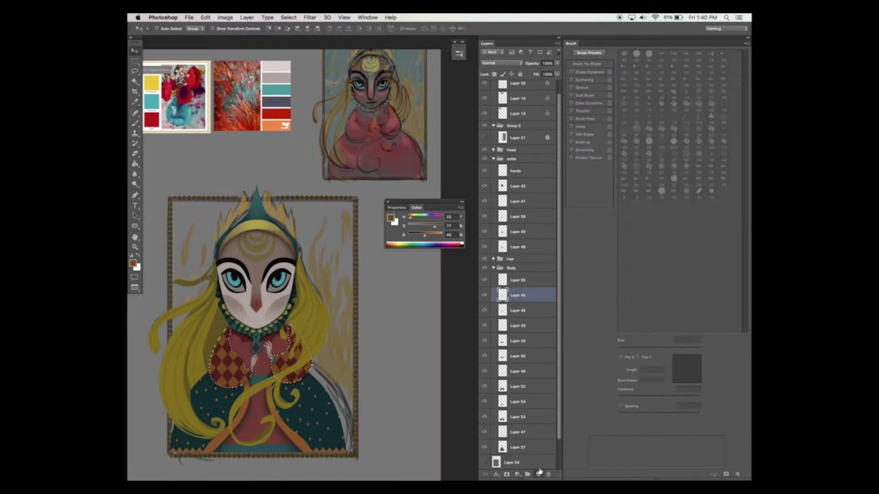
- Add a Multiply layer at reduced opacity and set a soft Dual Brush with near-black paint at 0% saturation and 10% brightness
left_click(538, 474)
key("b")
left_click(584, 95)
left_click(586, 64)
left_click_drag(425, 235, 411, 235)
left_click_drag(434, 227, 408, 227)
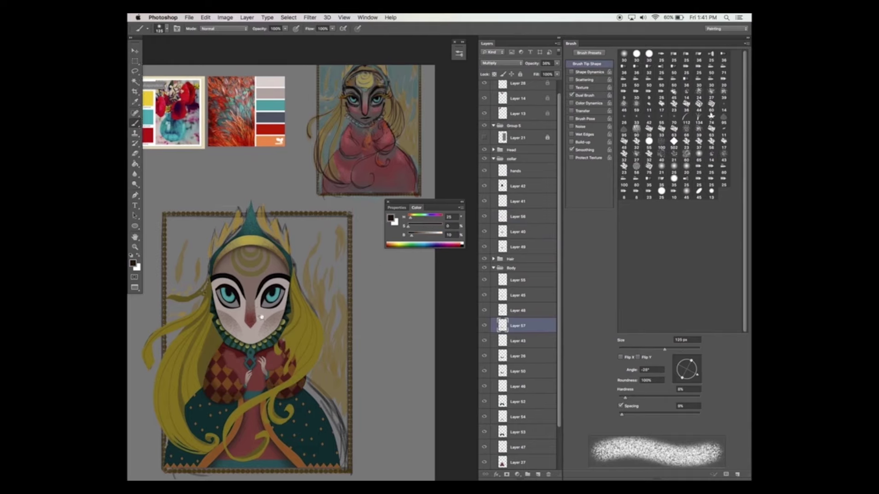
- Shade the lower edges of the puffed sleeves on Layer 57 with a 60 px textured brush
key("bracketleft")
key("bracketleft")
key("bracketleft")
key("bracketleft")
key("bracketleft")
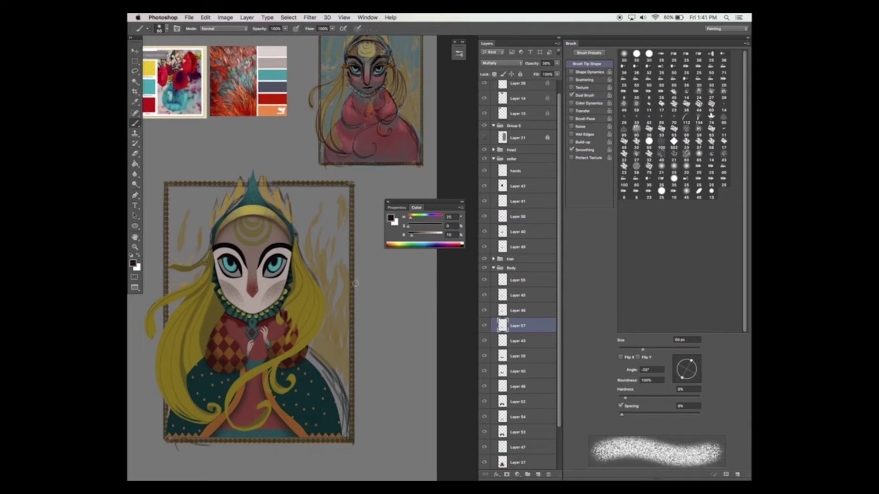
left_click_drag(199, 374, 212, 386)
key("e")
- Add teal speckled texture to the skirt on Layer 58 with a 250 px brush, adjust the layer's opacity and erase the excess
key("b")
left_click_drag(293, 375, 321, 400)
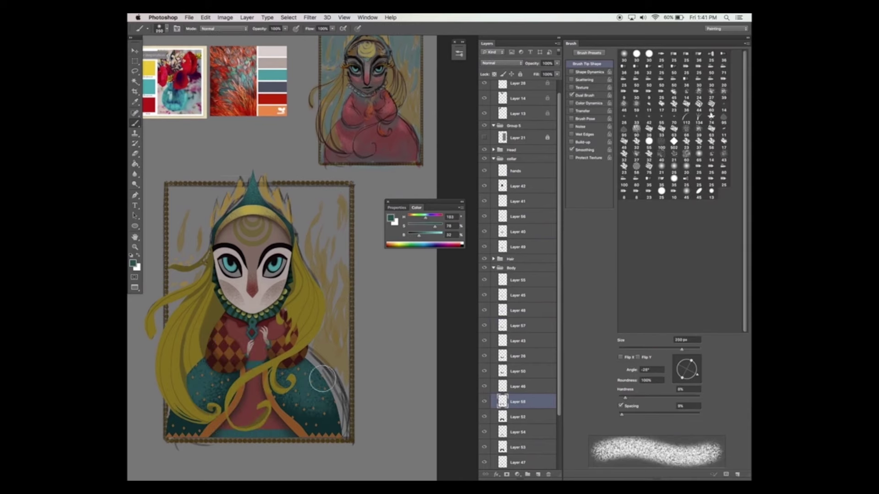
left_click_drag(557, 63, 551, 71)
key("e")
left_click_drag(211, 353, 237, 353)
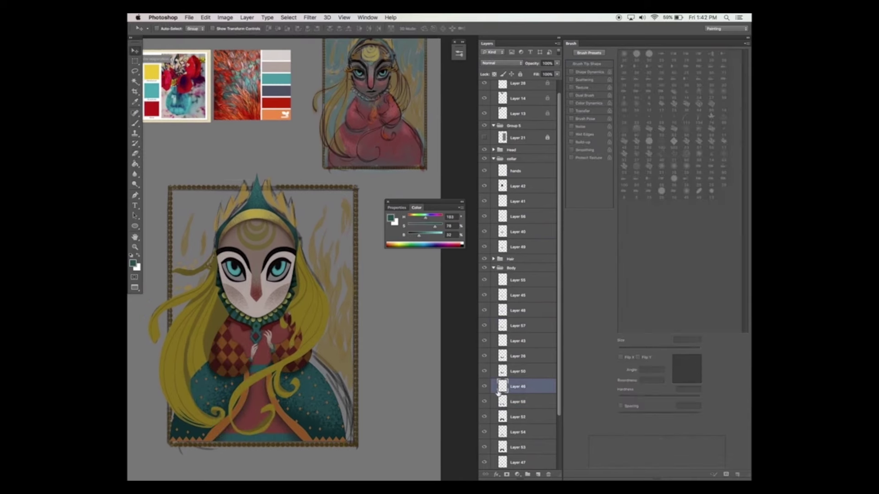
- Shade the orange trim of the skirt opening in dark brown on a new layer with a small textured brush
key("bracketleft")
key("bracketleft")
key("bracketleft")
key("bracketleft")
key("bracketleft")
key("bracketleft")
key("bracketleft")
key("bracketleft")
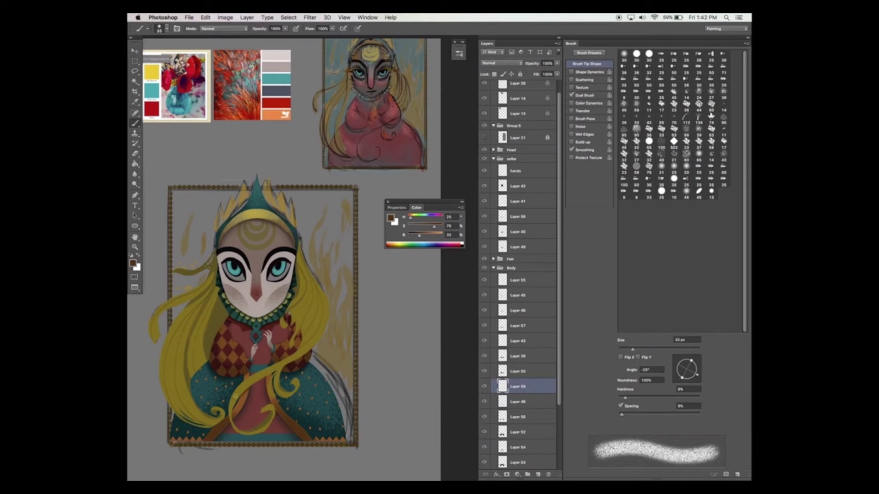
- Soften the brown trim shading on Layer 59 with a large soft eraser at 0% hardness
key("e")
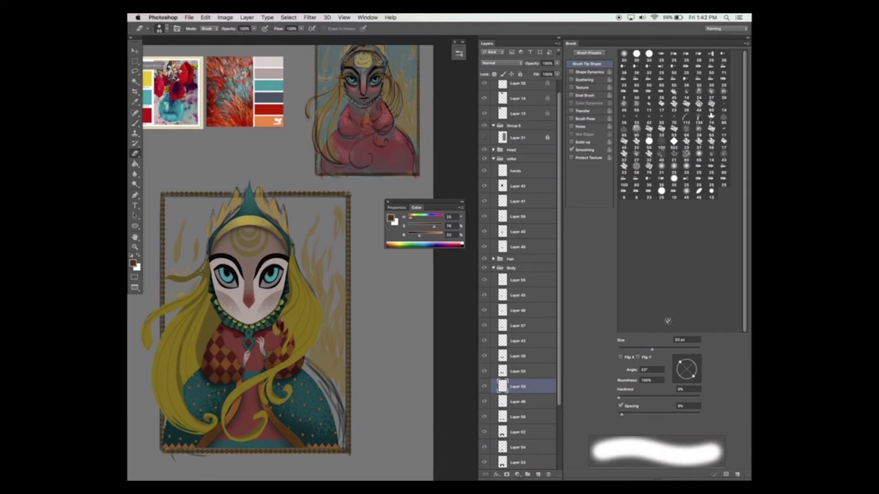
key("bracketright")
key("bracketright")
key("bracketright")
left_click_drag(300, 389, 292, 415)
key("v")
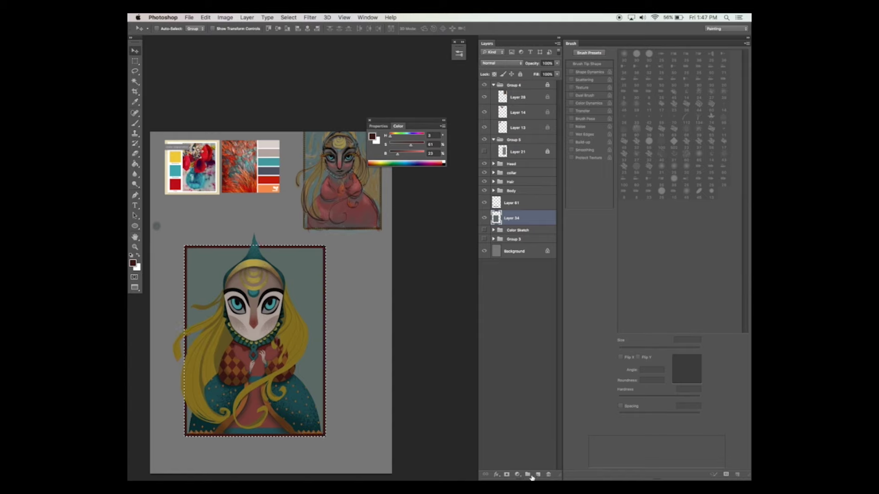
- Add a Brightness/Contrast adjustment above Layer 34 with slightly raised brightness and contrast 20, masked to the framed background
left_click(517, 475)
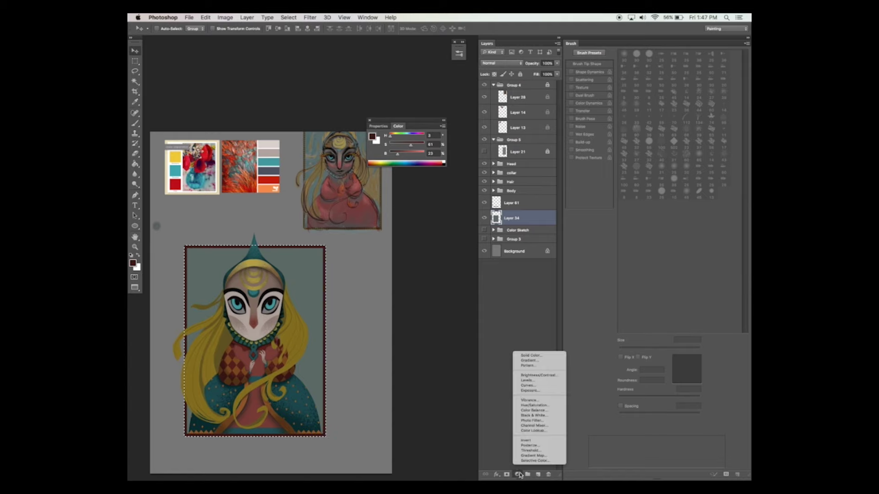
left_click(543, 376)
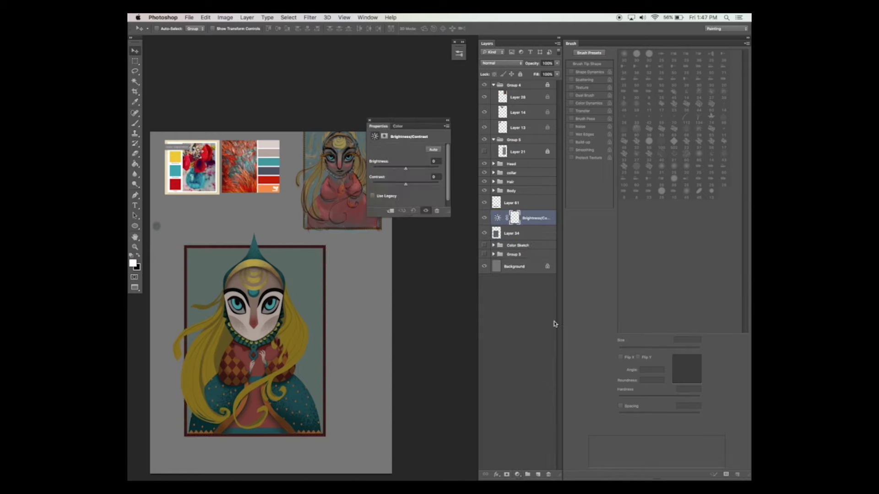
left_click_drag(406, 169, 410, 172)
left_click(496, 234, "ctrl")
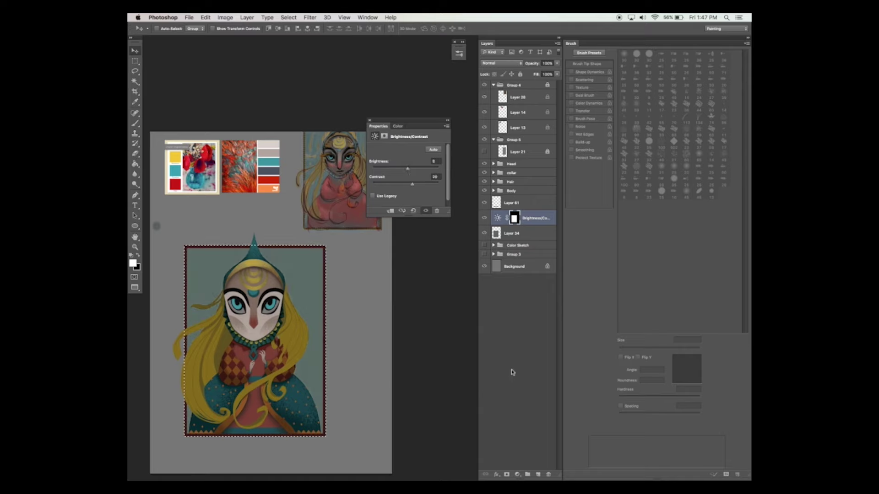
- Add a Color Balance adjustment of +45 red and -41 toward yellow, and move both adjustment layers into Group 5
left_click(517, 475)
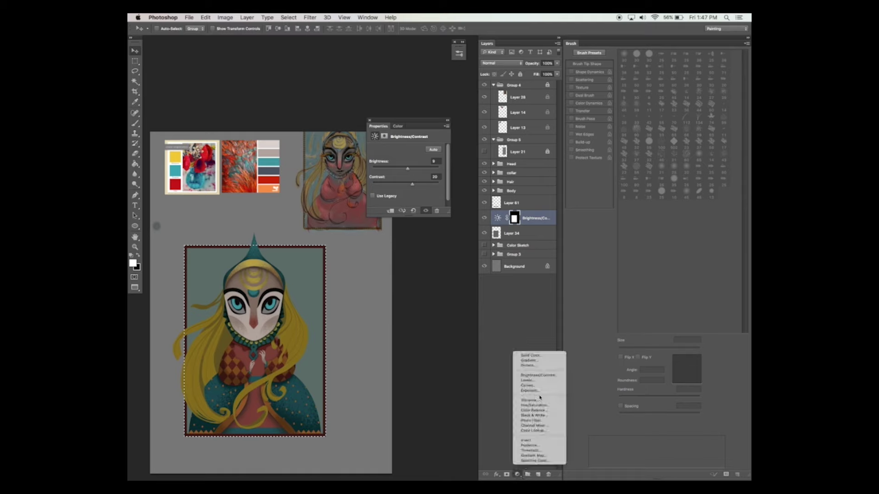
left_click(543, 412)
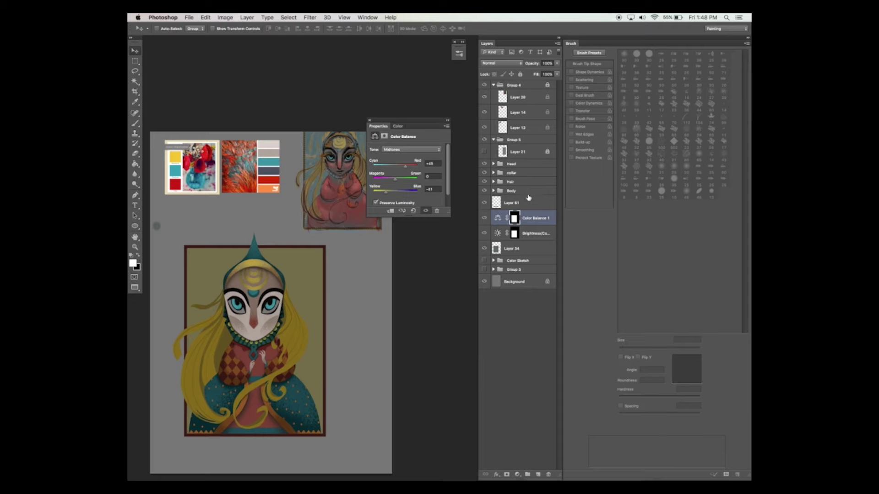
left_click(538, 231, "shift")
left_click_drag(537, 221, 534, 146)
- Adjust the Hue/Saturation of background Layer 34 and lower its lightness to a deep teal
left_click_drag(355, 261, 360, 261)
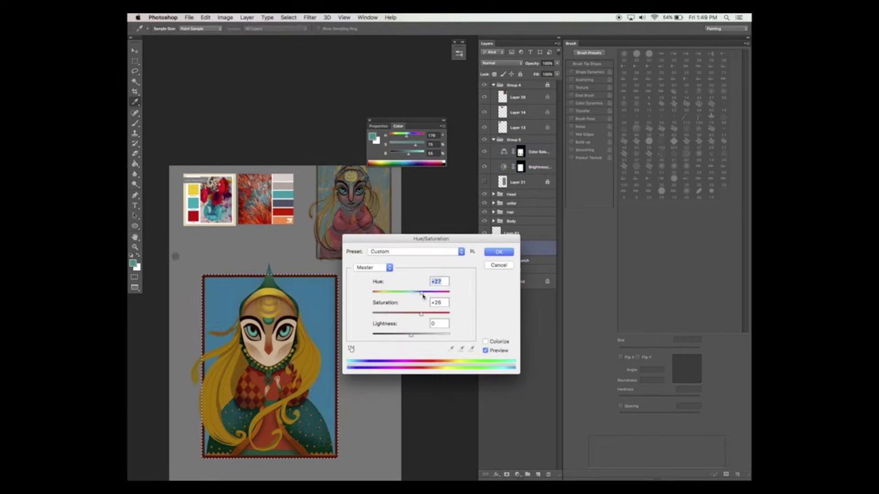
left_click_drag(411, 334, 398, 338)
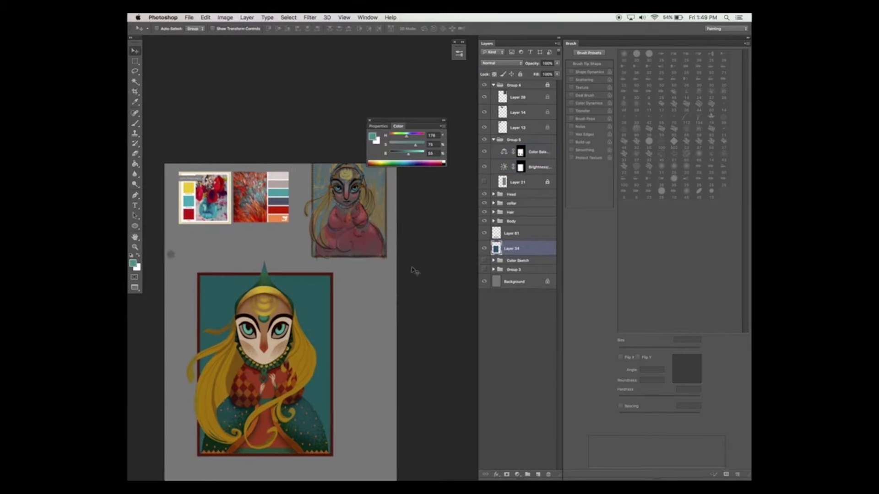
- Hide the Head, collar, Hair and Body groups and background Layer 34 to expose the line sketch
left_click(531, 151)
left_click_drag(325, 323, 342, 318)
left_click(484, 195)
left_click(484, 248)
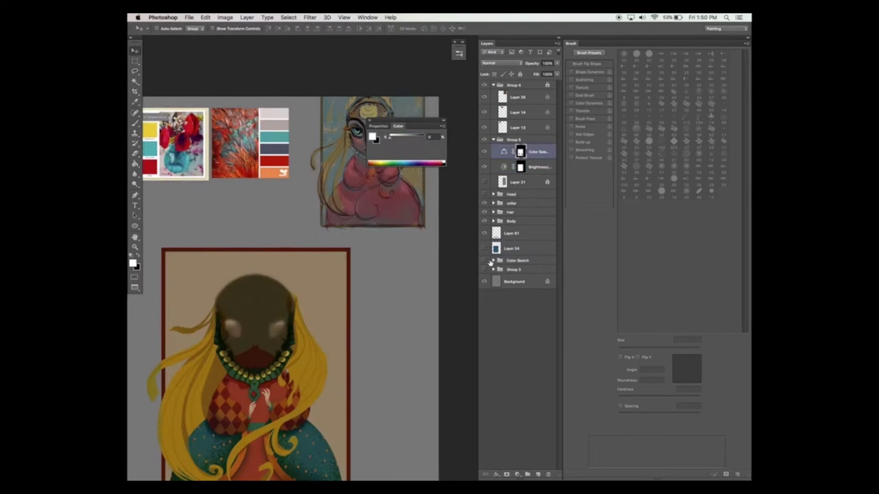
left_click_drag(485, 221, 485, 203)
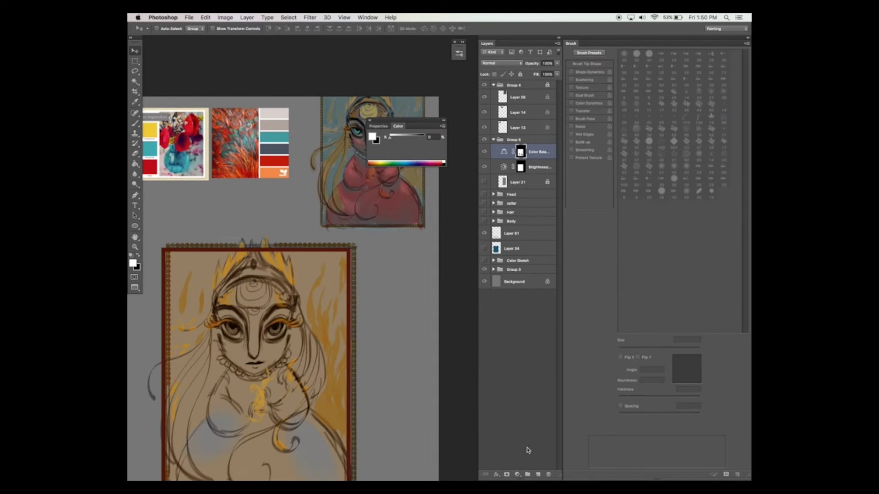
- Add a new layer above the adjustments in Group 5 and trace the upper lip of the sketch with the Pen tool
left_click(539, 475)
key("z")
left_click(288, 319)
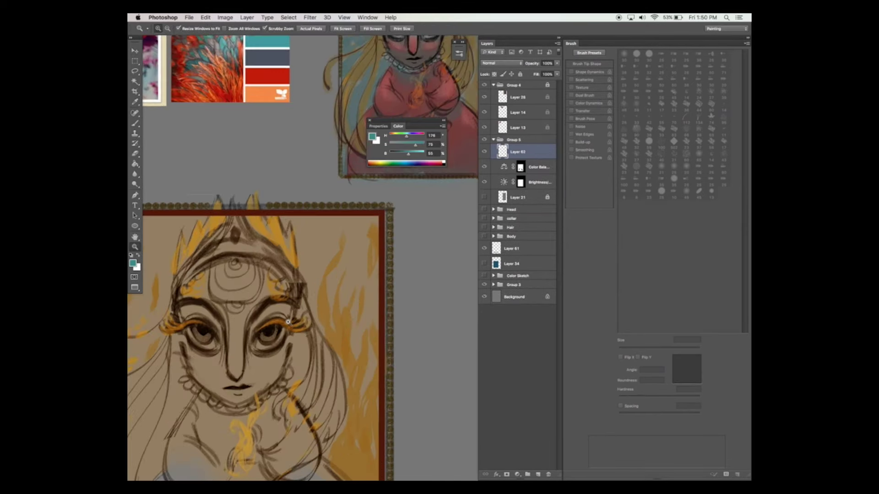
left_click(288, 319)
key("p")
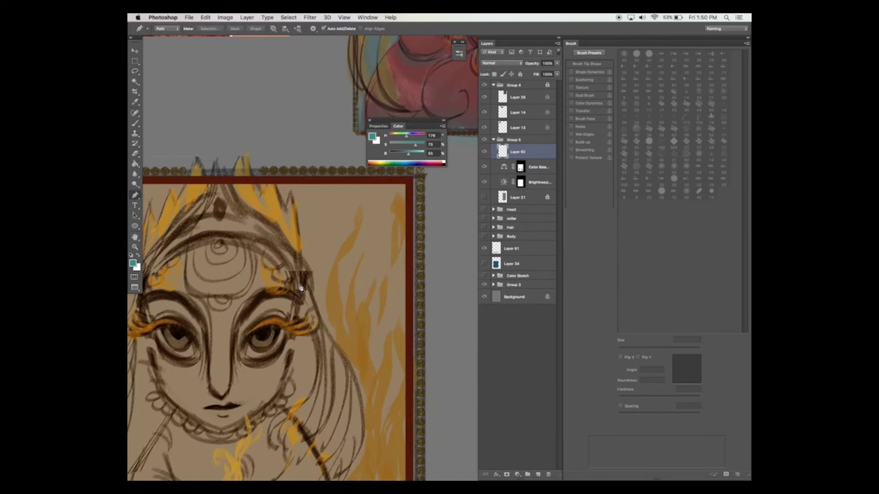
left_click(205, 413)
key("super+semicolon")
key("super+z")
- Convert the upper lip path to a selection and fill it with deep red
right_click(276, 375)
left_click(293, 409)
key("g")
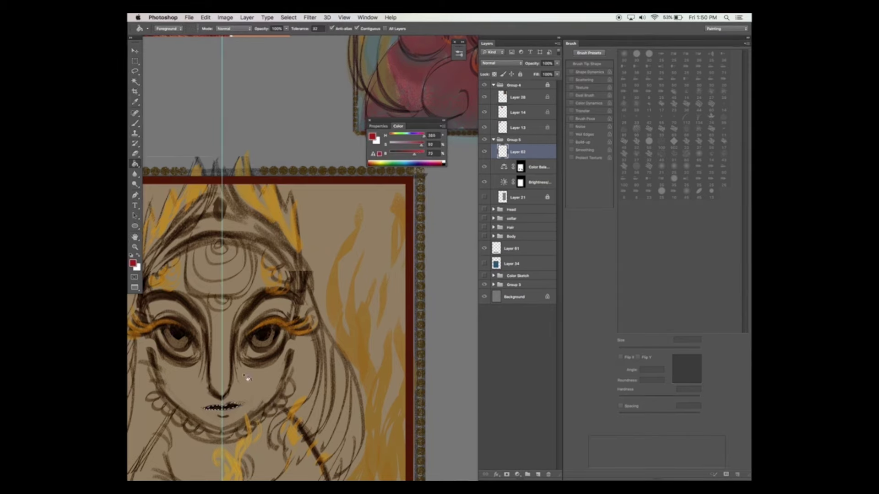
left_click(223, 407)
- Add a second lip layer below the first, fill the lower lip on it in red, and group both layers as "lips"
key("p")
left_click(538, 474)
left_click(526, 167)
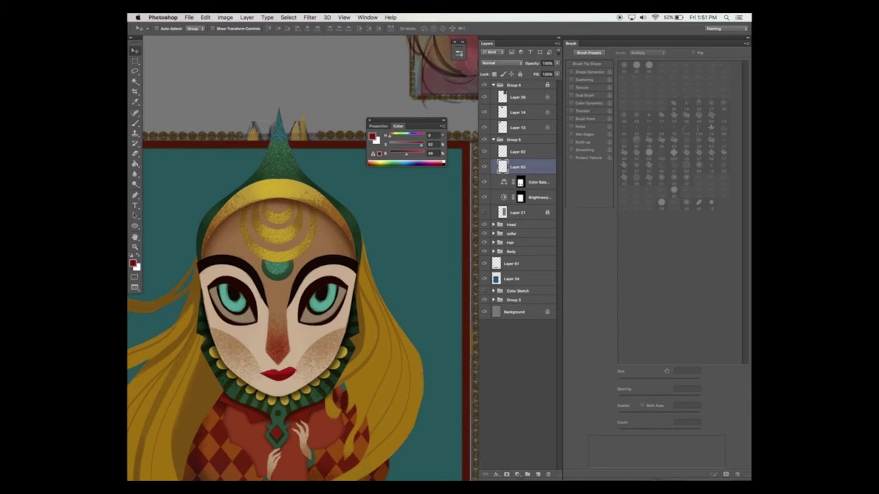
key("ctrl+g")
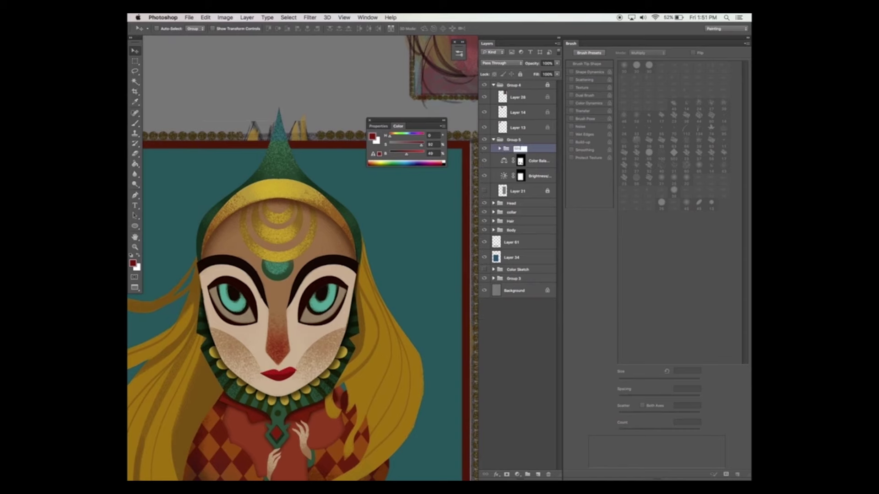
- Add a layer in the Eyes group and stroke a Pen path along the right eye's upper lid with a 20 px golden-brown brush
key("z")
left_click(330, 279)
key("b")
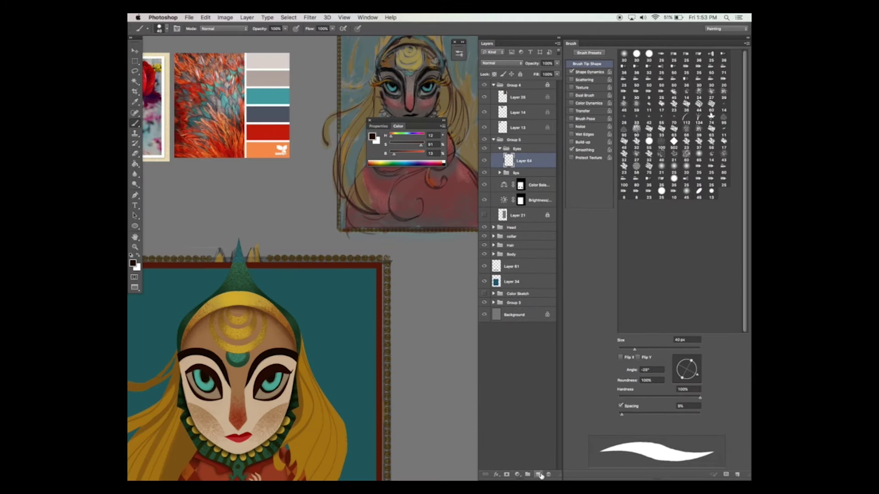
left_click(539, 475)
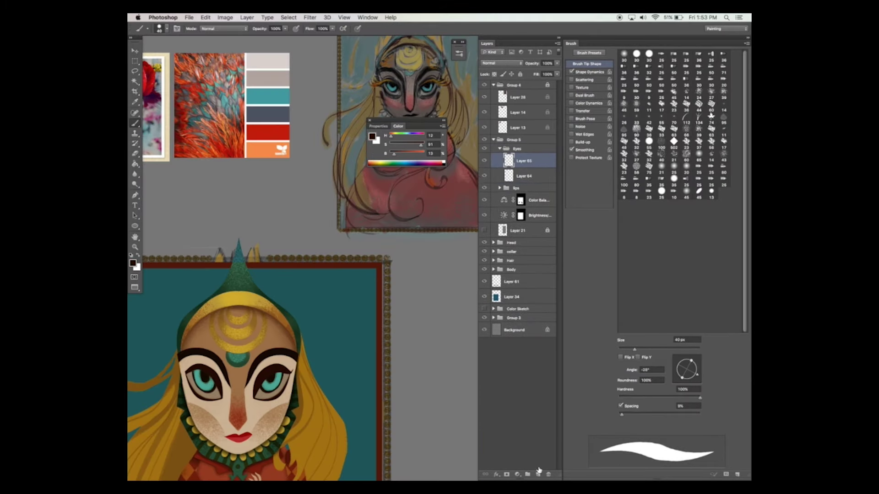
key("p")
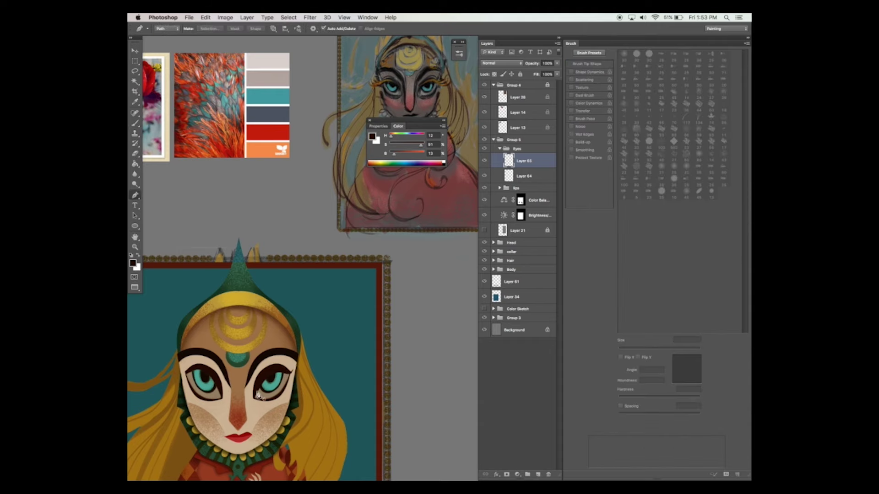
key("b")
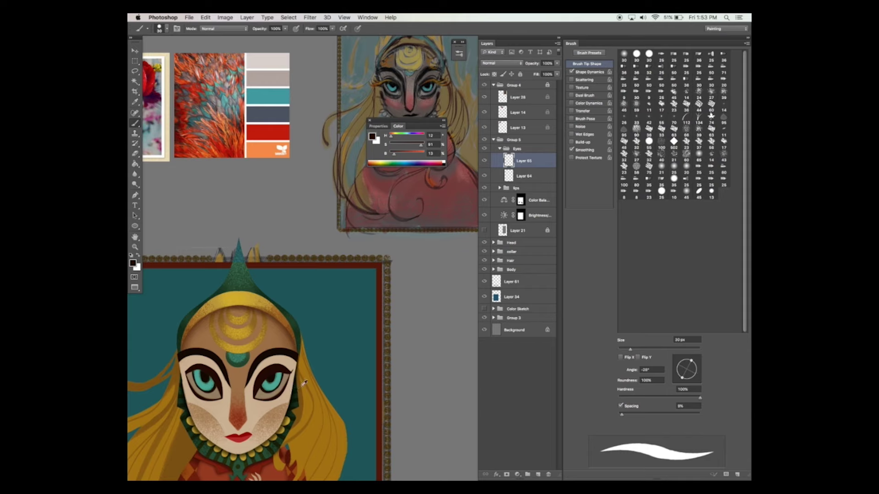
key("p")
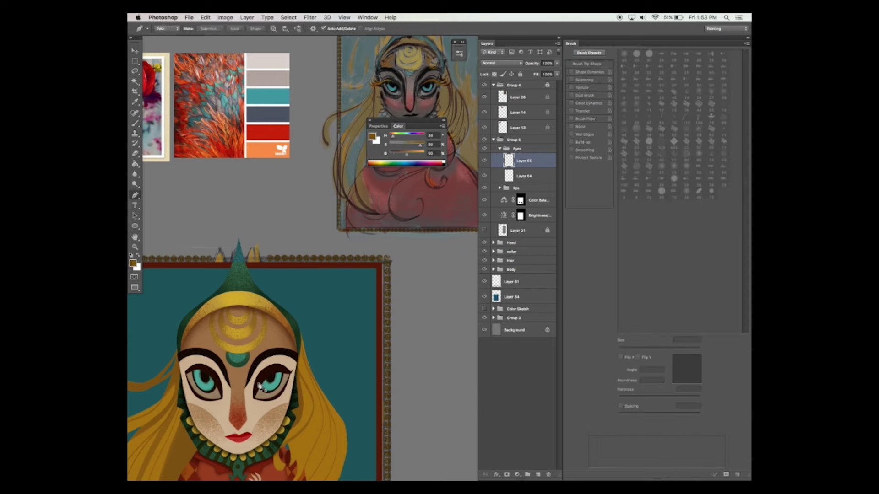
left_click(255, 392)
right_click(312, 364)
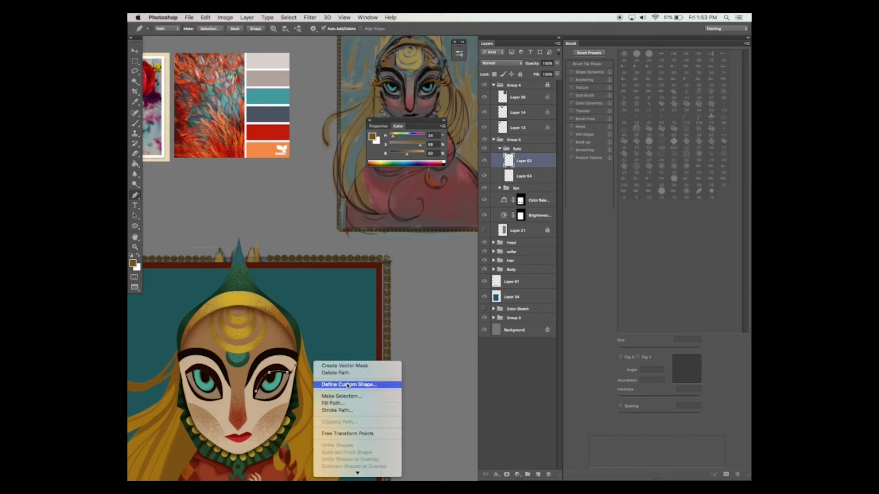
left_click(350, 411)
key("Return")
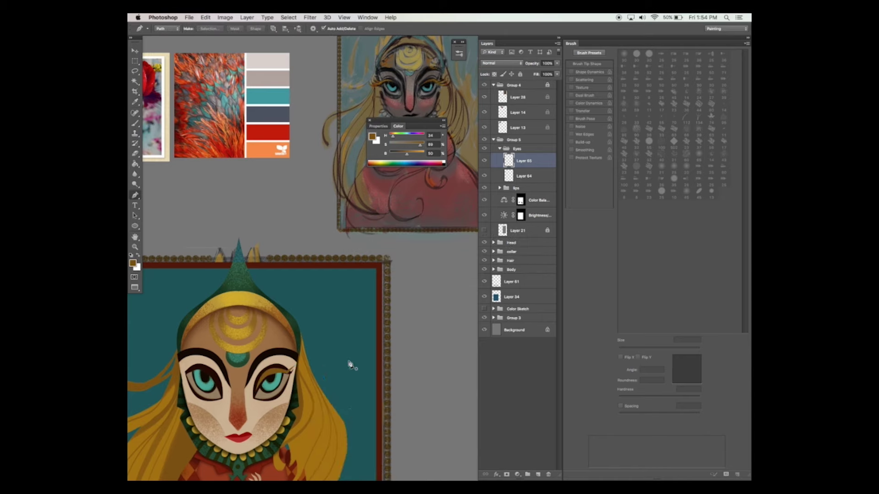
- Draw a curved Pen path from the golden lid line past the right eye's outer corner to extend its lashes
key("v")
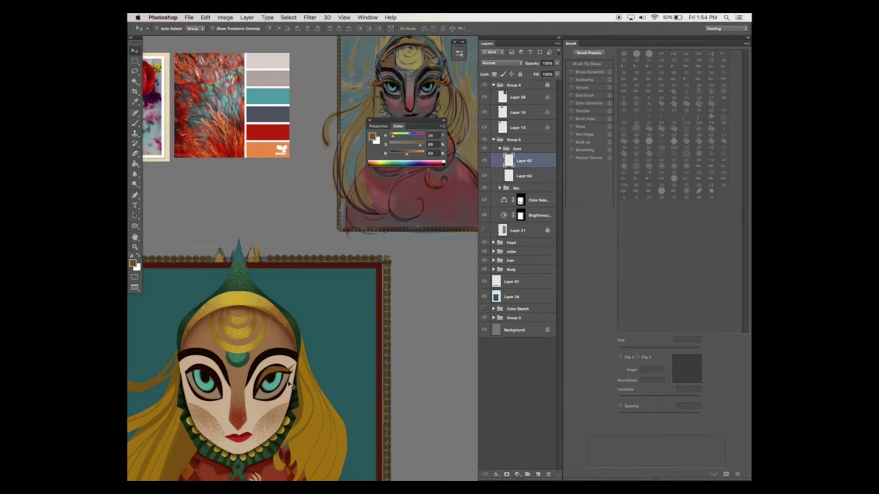
key("p")
left_click(268, 375)
left_click_drag(295, 368, 302, 371)
key("Return")
- Stroke a dark lid line on Layer 64, then duplicate and mirror Layers 65 and 64 onto the left eye
key("v")
left_click(523, 178)
key("p")
left_click(259, 387)
right_click(397, 341)
left_click(410, 388)
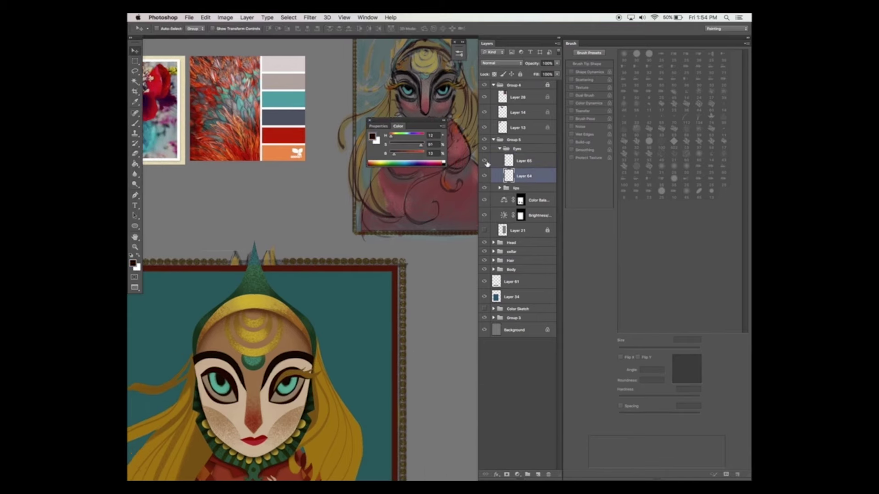
left_click(205, 17)
left_click(236, 90)
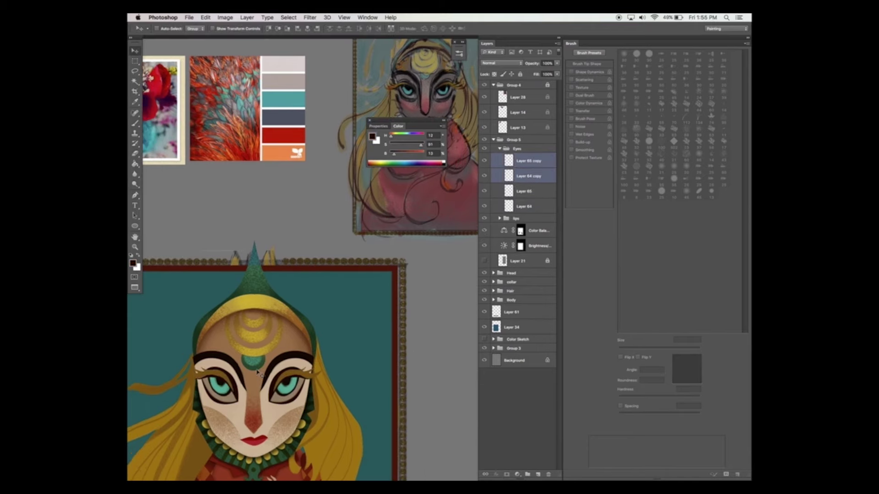
- Add a layer beneath Layer 64 and paint dark textured shading around both eyes with a 40 px Dual Brush, lowering the layer's opacity
left_click(524, 206)
left_click(538, 474, "super")
key("b")
left_click(585, 95)
left_click(586, 64)
key("bracketright")
key("bracketright")
key("bracketright")
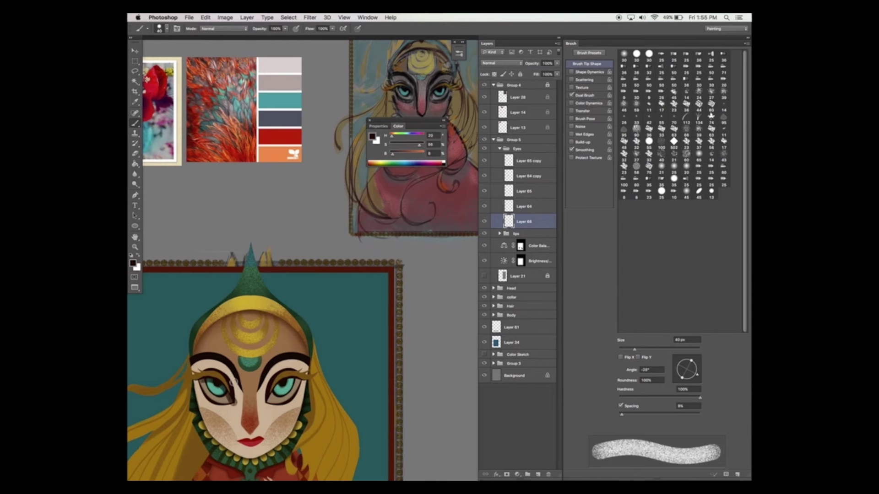
left_click_drag(231, 399, 244, 371)
left_click_drag(214, 349, 242, 370)
left_click_drag(556, 63, 546, 73)
left_click_drag(289, 357, 292, 381)
- Merge the copied eye layers with their originals, keeping Layers 65 and 64
key("v")
left_click(528, 161)
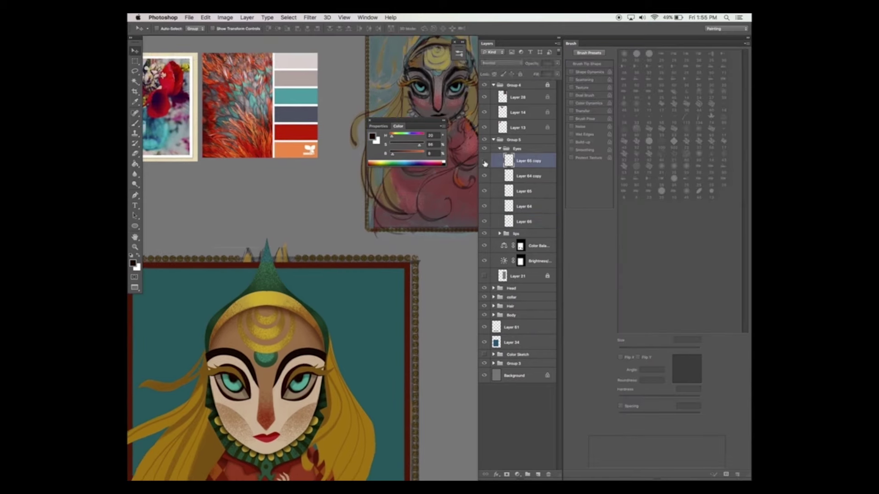
left_click_drag(545, 162, 550, 181)
key("super+e")
left_click_drag(549, 162, 550, 180)
key("super+e")
- Brush lighter gold texture onto the lashes and lid lines of Layer 65 with the textured Dual Brush
left_click(526, 162)
key("b")
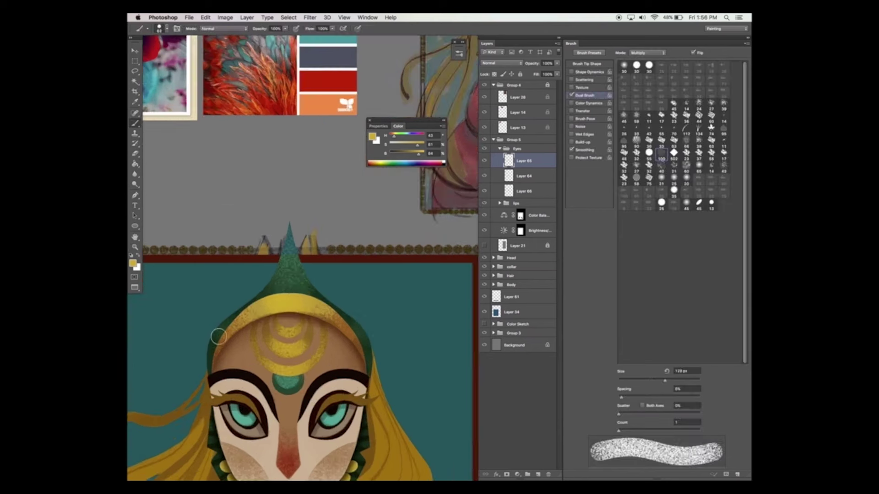
key("bracketleft")
key("bracketleft")
left_click_drag(198, 397, 208, 402)
left_click(587, 64)
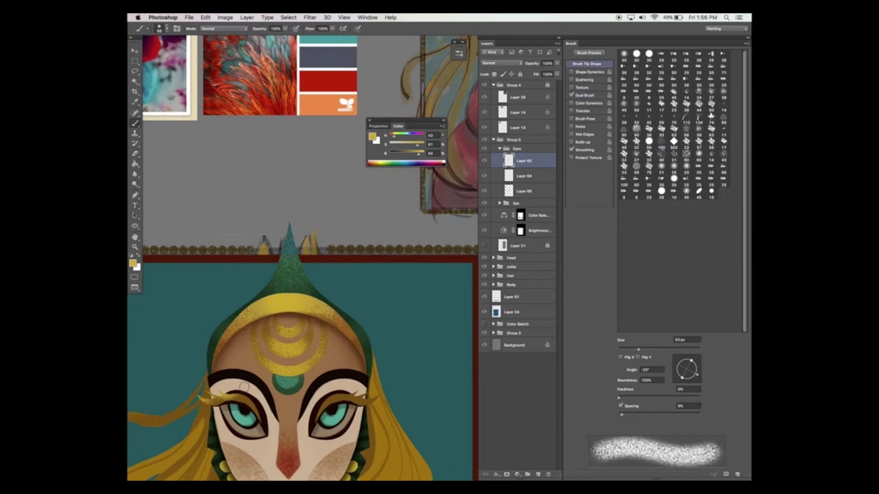
scroll(244, 387, "down", 1)
scroll(243, 387, "right", 1)
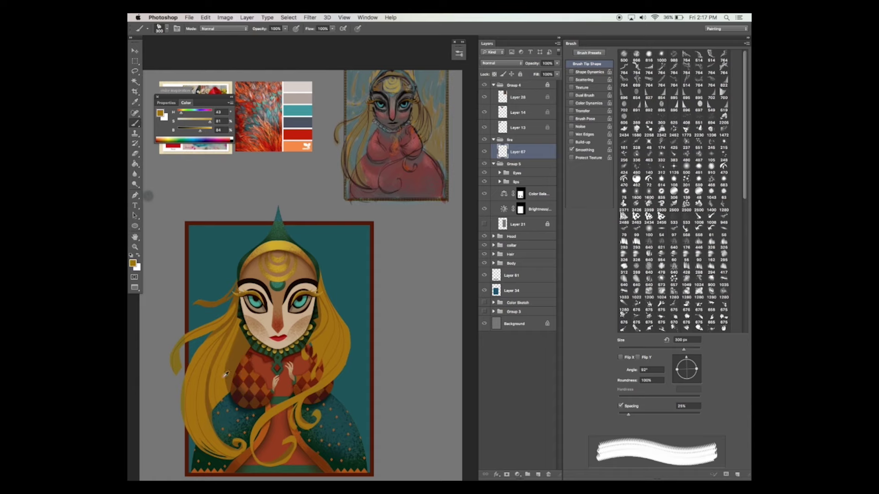
- Sample the hair's gold and stamp a 400 px flame brush between the lips and the hands on Layer 67
left_click(226, 374, "alt")
left_click(285, 370)
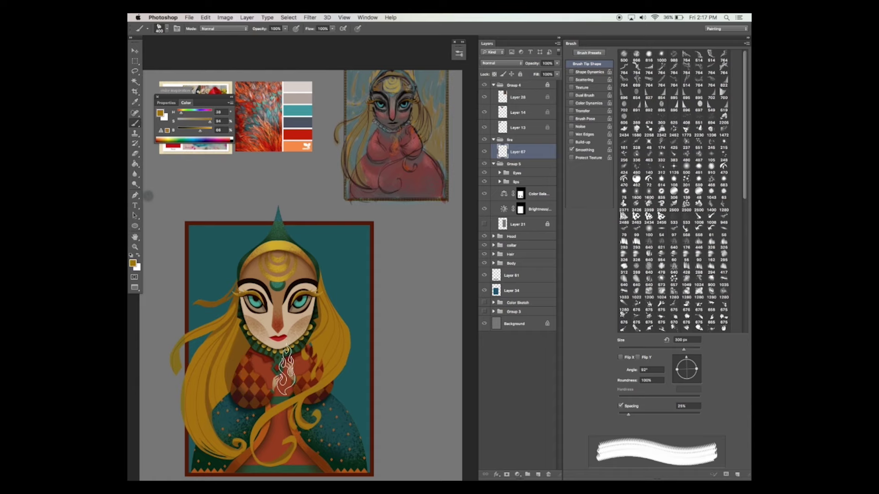
key("bracketright")
left_click_drag(338, 316, 329, 318)
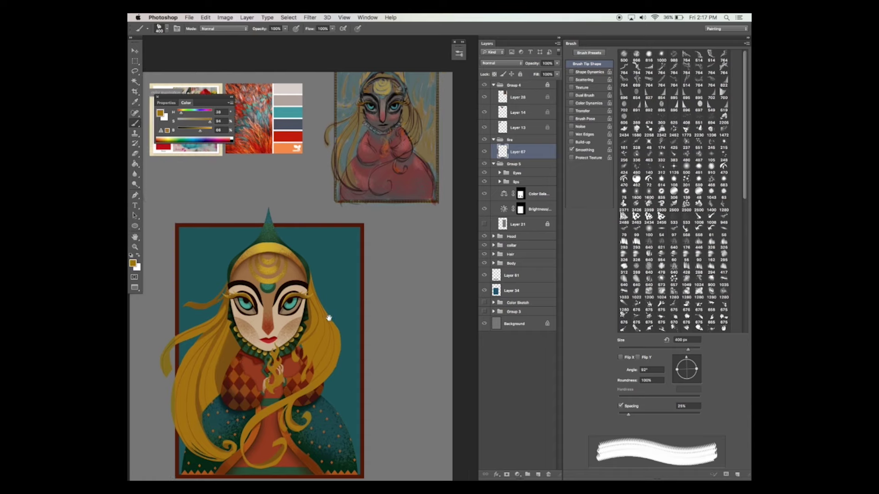
key("v")
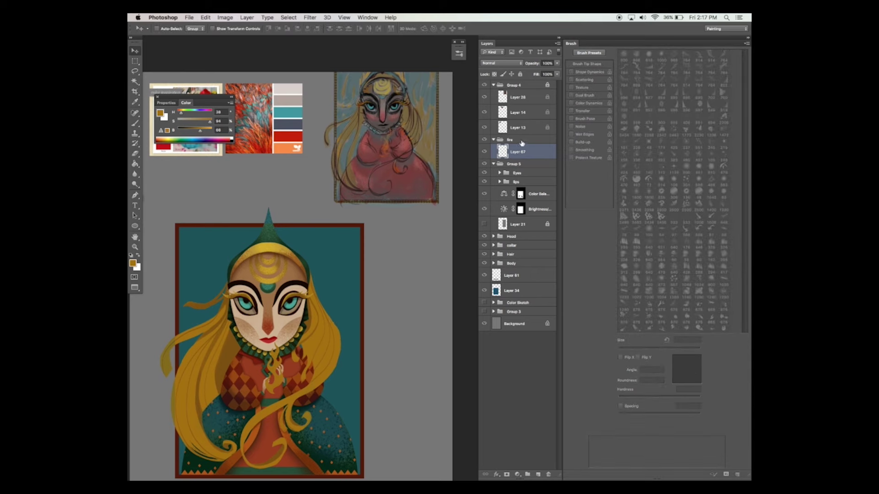
- Load the hands layer's outline as a selection, try erasing the Layer 67 flame over the hands, and undo the strokes
left_click(527, 139)
left_click(493, 245)
left_click(503, 257, "super")
left_click(527, 156)
key("e")
key("bracketright")
key("bracketright")
key("bracketright")
mouse_move(282, 372)
left_mouse_down()
mouse_move(295, 370)
mouse_move(283, 379)
mouse_move(300, 375)
mouse_move(308, 333)
left_mouse_up()
key("super+alt+z")
key("super+alt+z")
- Load the hands outline as a selection again for trimming the Layer 67 flame with the Eraser, and deselect
key("v")
key("e")
left_click(503, 257, "super")
key("super+d")
key("v")
key("e")
- Add a layer above Layer 67 in the fire group, mix a brighter gold, and try a lighter flame stamp, undoing the attempts
key("b")
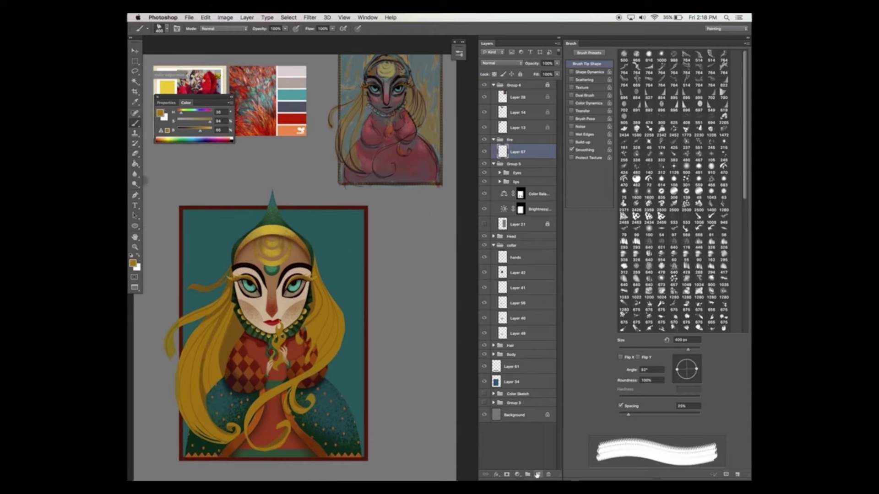
left_click(537, 474)
left_click_drag(181, 112, 179, 113)
mouse_move(200, 131)
left_mouse_down()
mouse_move(192, 114)
mouse_move(206, 130)
left_mouse_up()
left_click_drag(279, 344, 265, 391)
left_click(256, 389, "alt")
key("bracketleft")
key("super+alt+z")
key("super+alt+z")
key("super+alt+z")
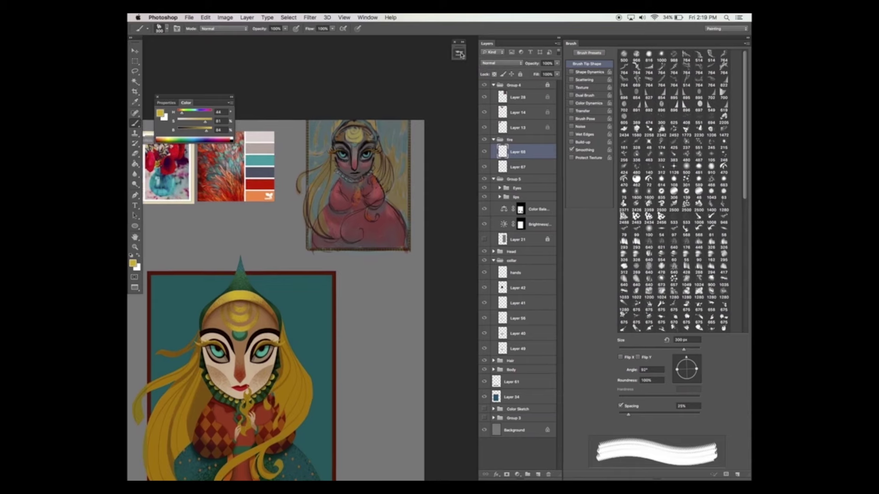
- Choose another flame brush preset, shrink it and rotate it upright, and stamp a lighter gold flame beneath the lips on Layer 68
left_click(459, 53)
left_click(356, 150)
left_click(459, 54)
key("bracketleft")
key("bracketleft")
key("bracketleft")
key("bracketleft")
key("bracketleft")
key("bracketleft")
key("bracketleft")
key("bracketleft")
key("bracketleft")
key("bracketleft")
key("bracketleft")
key("bracketleft")
key("bracketleft")
key("bracketleft")
key("bracketleft")
key("bracketleft")
key("bracketleft")
key("bracketleft")
key("bracketleft")
key("bracketleft")
left_click_drag(698, 369, 687, 357)
mouse_move(241, 400)
left_mouse_down()
mouse_move(259, 388)
mouse_move(248, 420)
left_mouse_up()
left_click(260, 408)
key("super+alt+z")
left_click(247, 421)
- Load the hands layer's outline as a selection and ready the Eraser on Layer 68 to trim the lighter flame
key("v")
left_click(247, 427)
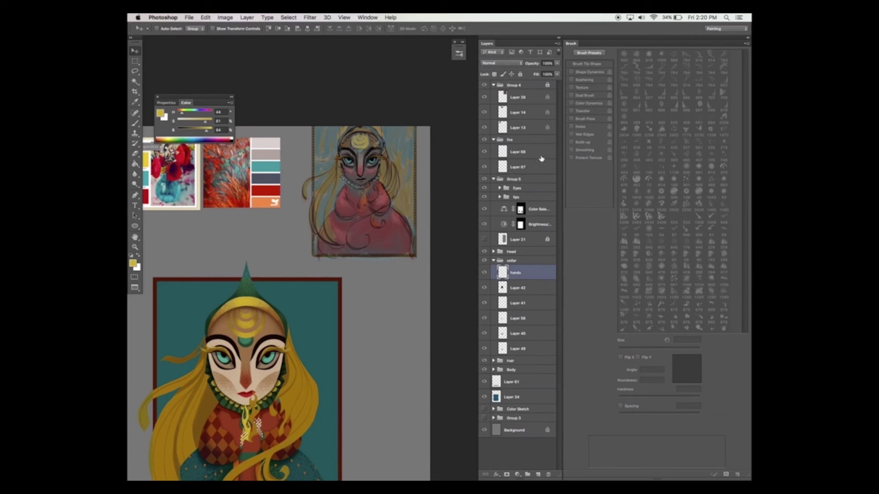
left_click(542, 156)
key("e")
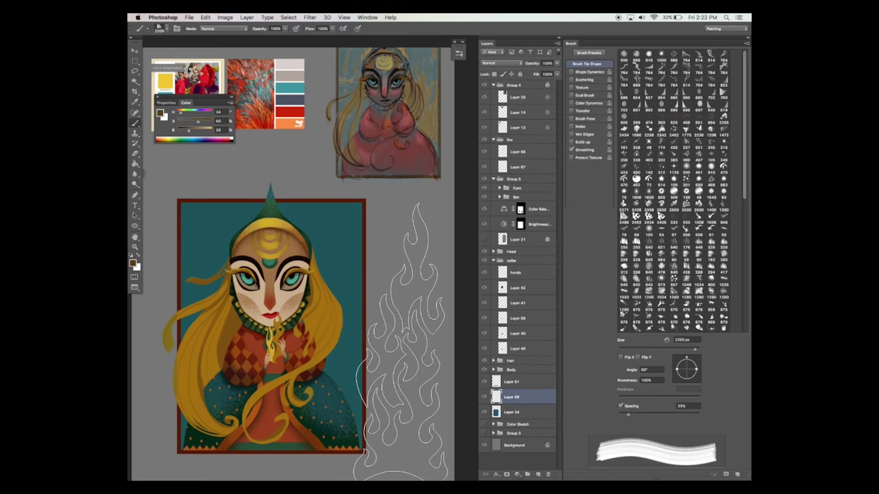
- Choose a large flame brush preset, turn it upright, and stamp brown flames behind the woman on both sides on Layer 69
left_click(459, 54)
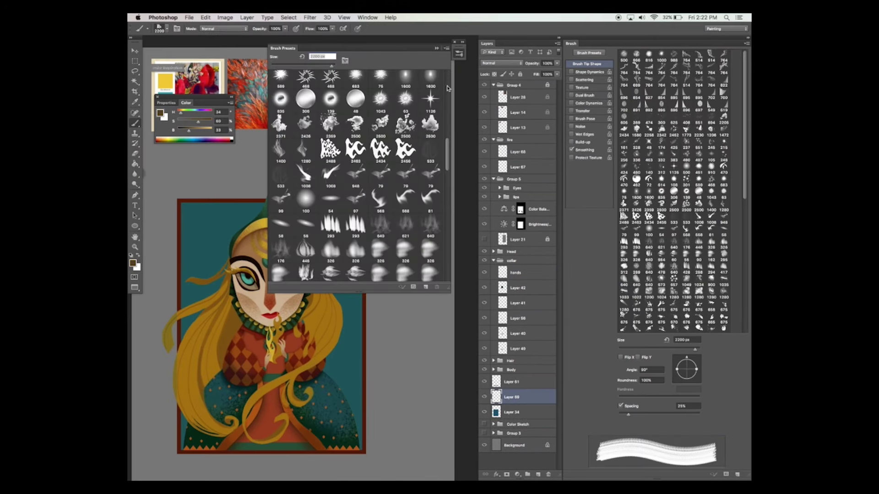
left_click(334, 153)
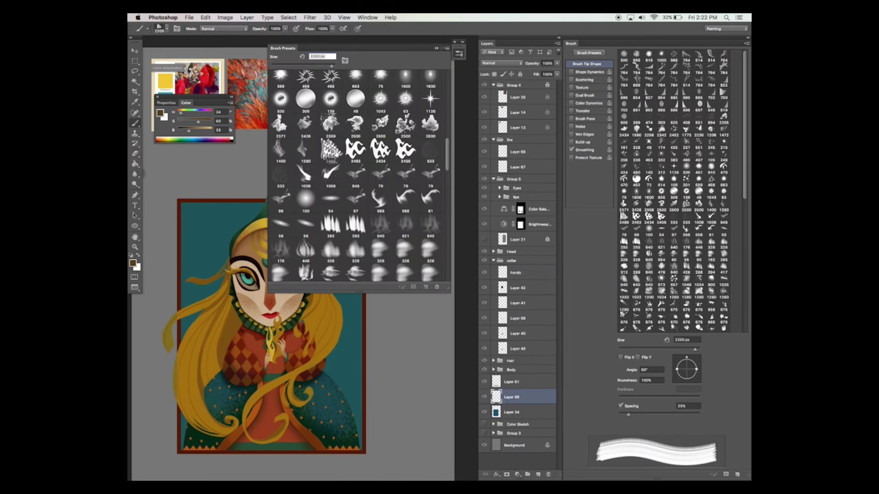
left_click(436, 48)
left_click_drag(689, 358, 687, 357)
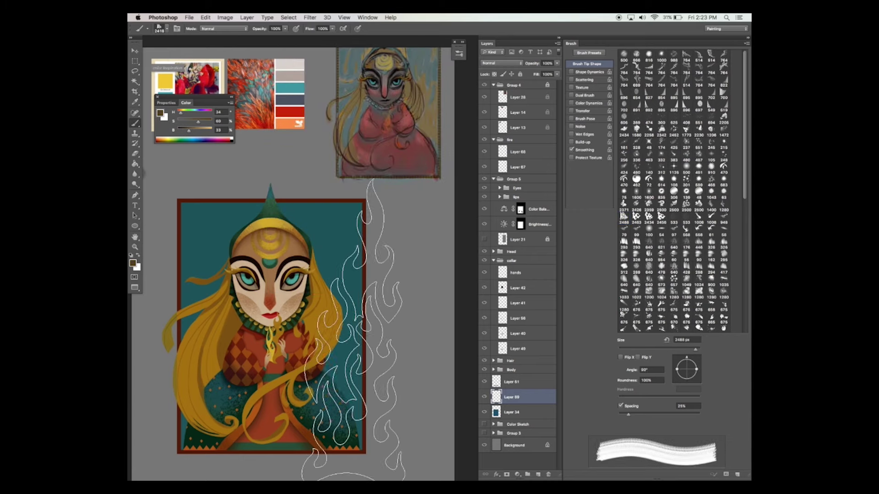
left_click(323, 377)
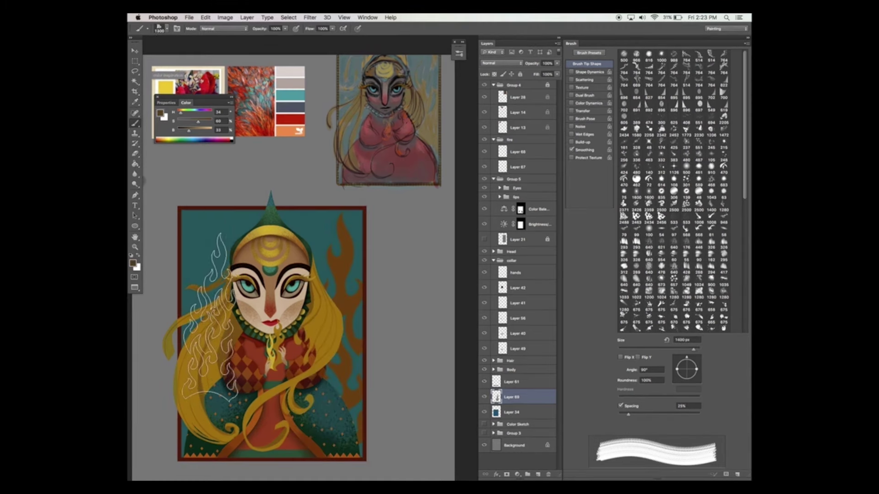
left_click(208, 316)
left_click(295, 302)
key("super+minus")
- Load the background flames as a selection and brush orange Dual Brush texture over them on a new layer above Layer 69
key("v")
scroll(375, 293, "right", 3)
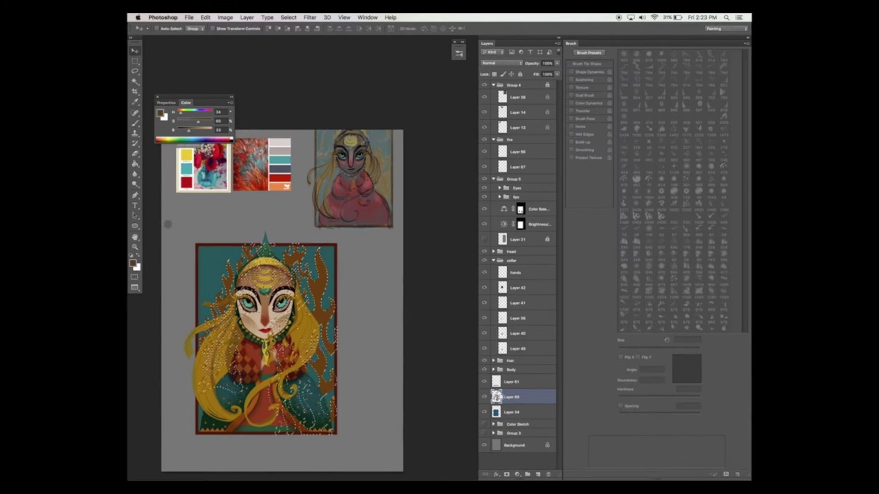
key("b")
left_click(459, 53)
left_click(459, 54)
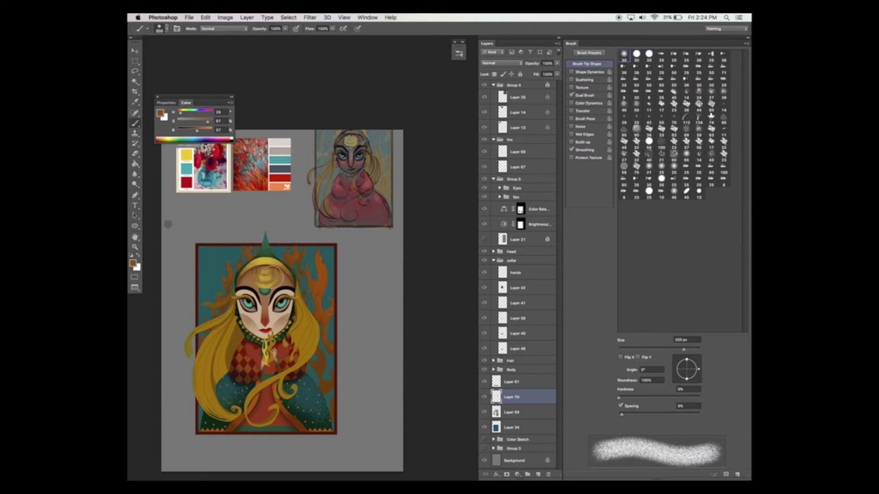
scroll(273, 277, "up", 3)
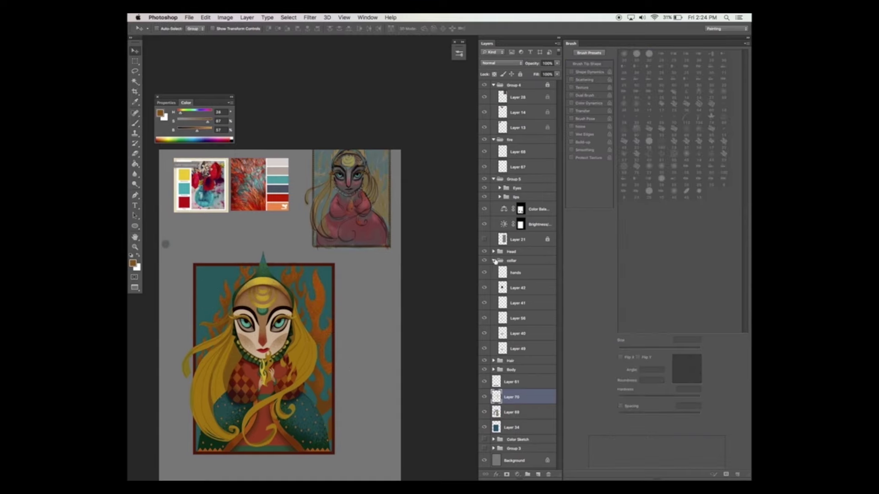
- Add a layer at the top of the Hair group and brush pale grey texture sampled from the palette over the left locks
left_click(494, 261)
left_click(493, 270)
left_click(518, 281)
left_click(538, 474)
left_click(277, 163, "alt")
left_click_drag(215, 355, 202, 410)
key("super+z")
left_click_drag(215, 343, 206, 416)
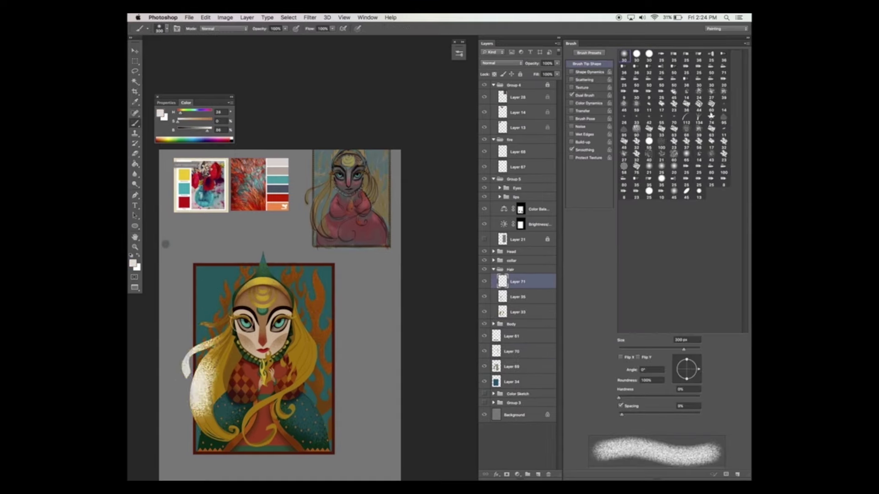
- Set the hair highlight layer's blend mode to Overlay and lower its opacity
left_click(501, 63)
left_click(494, 147)
left_click_drag(557, 63, 533, 71)
- Reduce the textured brush to 125 px and add finer highlights along the left hair locks beside the shoulder
key("bracketleft")
key("bracketleft")
mouse_move(201, 411)
left_mouse_down()
mouse_move(208, 365)
mouse_move(205, 416)
left_mouse_up()
left_click_drag(237, 355, 237, 369)
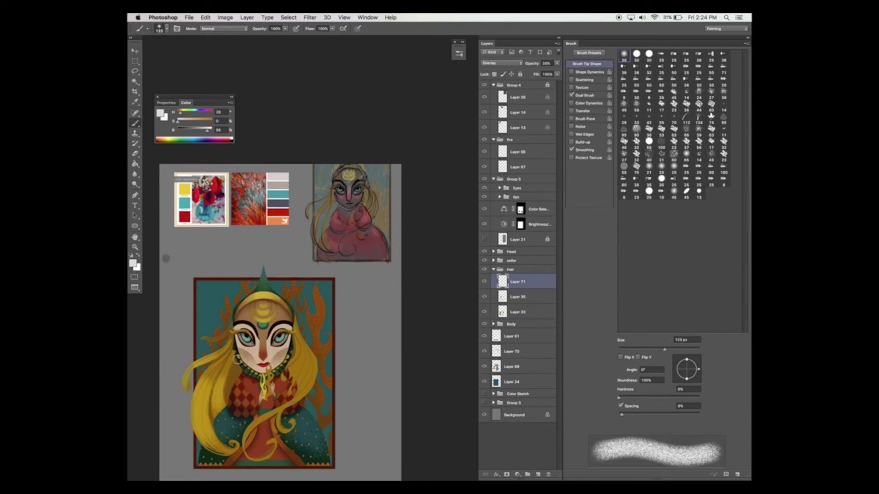
- Shrink the textured brush further and highlight the hair curl that sweeps across the front of the dress
left_click(238, 369, "super")
key("bracketleft")
key("bracketleft")
key("bracketleft")
key("bracketleft")
key("bracketleft")
key("bracketleft")
key("e")
key("b")
left_click_drag(275, 437, 275, 389)
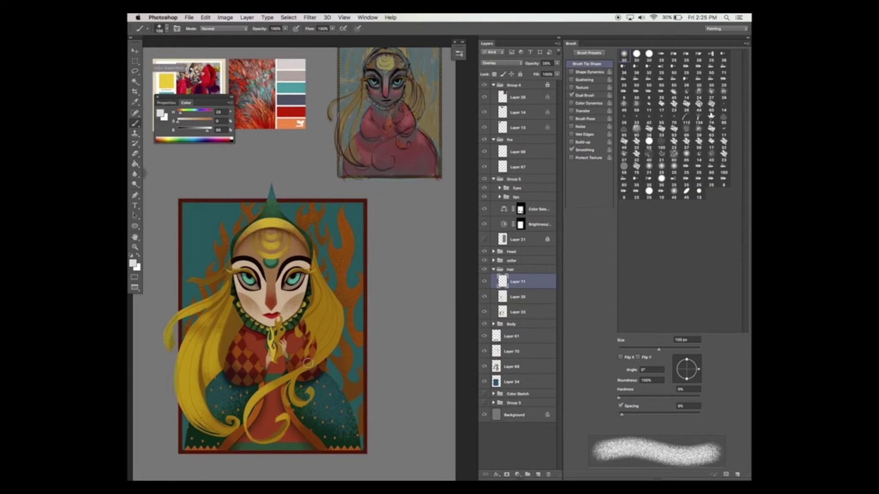
- Brush textured highlights along the hair lock crossing the right sleeve with the 100 px brush and clean them with the eraser
left_click_drag(327, 329, 304, 357)
mouse_move(280, 406)
left_mouse_down()
mouse_move(300, 323)
mouse_move(305, 356)
left_mouse_up()
left_click_drag(306, 356, 308, 355)
key("e")
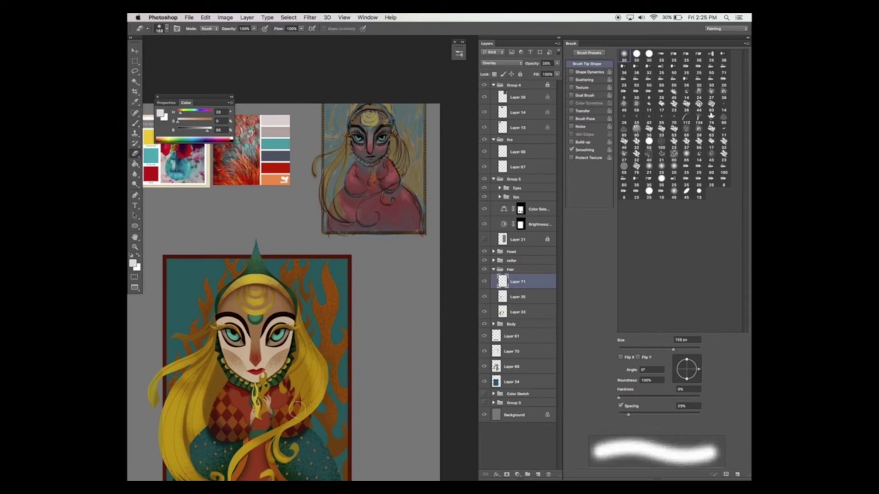
scroll(327, 407, "down", 3)
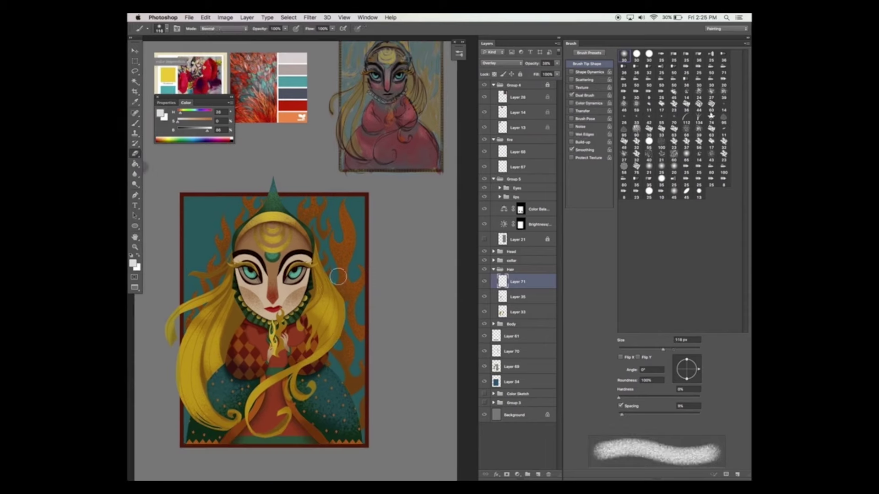
scroll(306, 425, "left", 2)
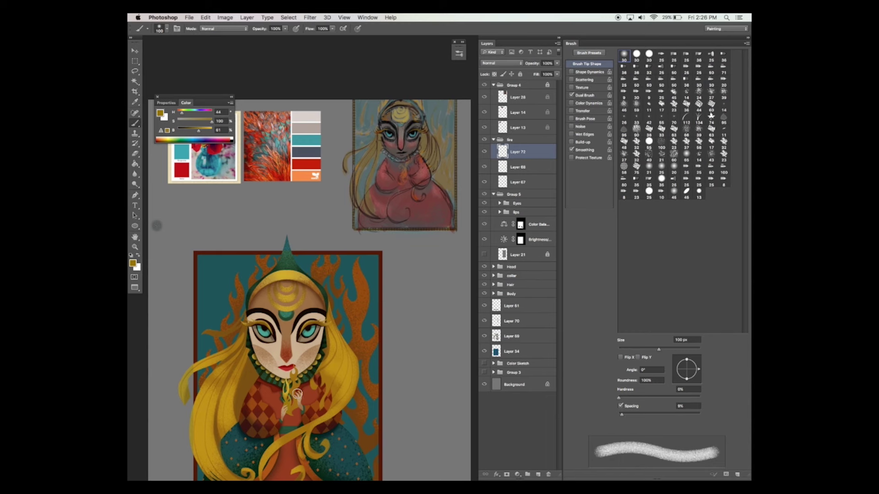
- Reduce the textured brush to 45 px to shade the small flame above the hands in burnt orange on the top fire layer
scroll(296, 393, "up", 5)
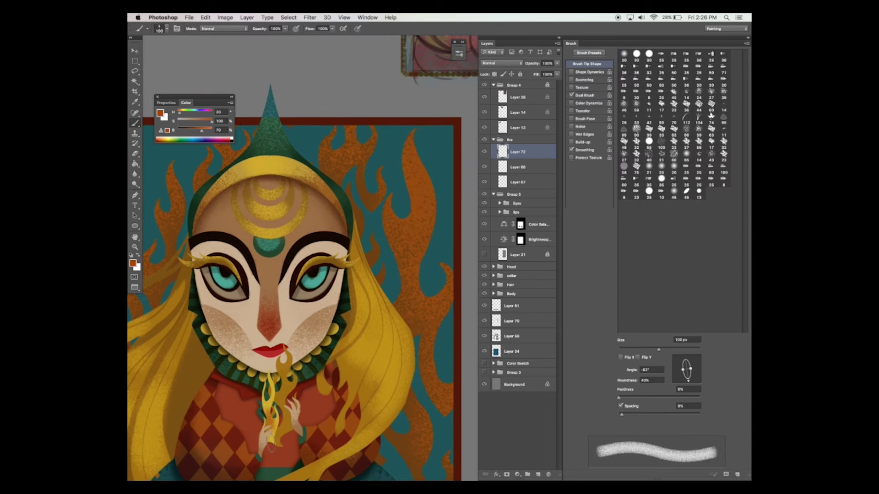
key("e")
key("b")
scroll(279, 408, "up", 3)
key("bracketleft")
key("bracketleft")
key("bracketleft")
key("bracketleft")
key("bracketleft")
key("bracketleft")
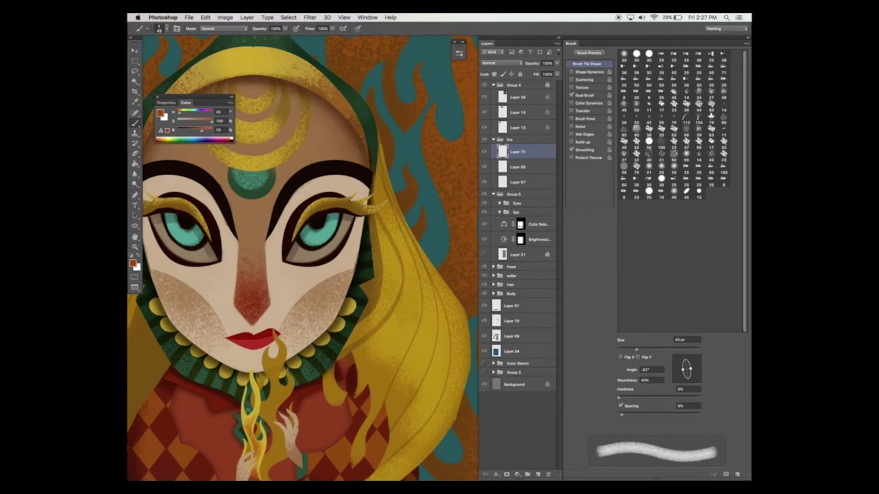
- Refine the edges of the small flame's orange shading with a 15 px eraser
key("e")
key("b")
key("e")
left_click_drag(261, 388, 234, 366)
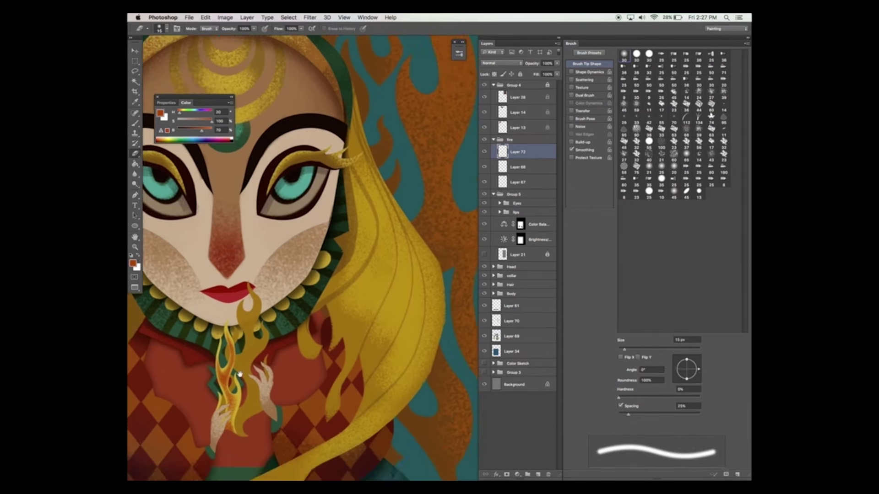
- Add a layer above Layer 67 in the fire group and sample a flame colour for a 70 px textured brush
key("b")
key("v")
left_click(514, 183)
left_click(537, 474)
key("b")
key("bracketright")
key("bracketright")
key("bracketright")
key("bracketright")
left_click_drag(274, 285, 282, 293)
left_click(247, 387, "alt")
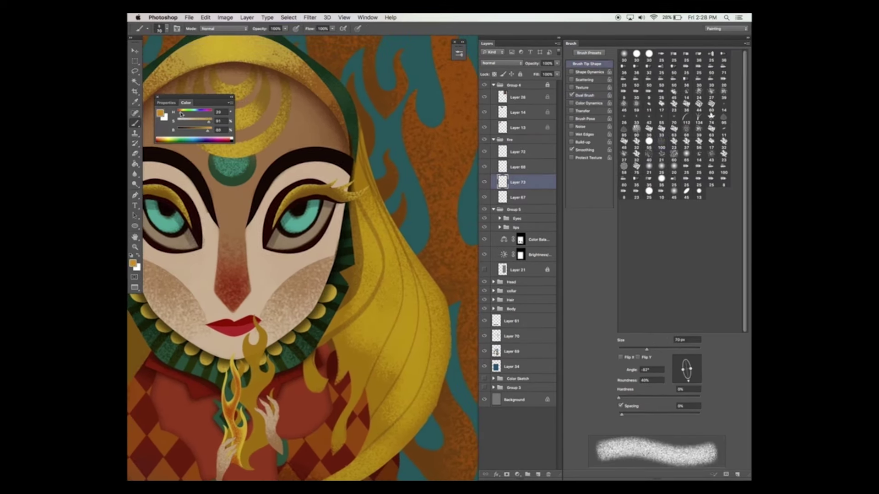
- Sample the flame's colours, shade the flame tip beside the lips with a smaller brush, and erase the excess
key("super+z")
left_click(234, 398, "alt")
key("bracketleft")
key("bracketleft")
left_click(250, 362, "alt")
mouse_move(251, 347)
left_mouse_down()
mouse_move(252, 388)
mouse_move(271, 346)
mouse_move(246, 362)
mouse_move(255, 405)
mouse_move(228, 335)
left_mouse_up()
key("e")
key("super+z")
key("b")
key("e")
mouse_move(245, 377)
left_mouse_down()
mouse_move(223, 389)
mouse_move(318, 347)
mouse_move(281, 368)
mouse_move(283, 382)
left_mouse_up()
- Toggle Dual Brush and paint further strokes on the small flame near the hands, first with a smaller brush and then a larger one
key("b")
key("bracketleft")
key("bracketleft")
key("bracketleft")
left_click(585, 96)
left_click_drag(286, 417, 269, 431)
key("bracketright")
key("bracketright")
key("bracketright")
key("bracketright")
key("bracketright")
key("bracketright")
left_click_drag(288, 372, 287, 390)
- Add a new layer beneath Layer 67 in the fire group and sample the flame's golden yellow for the Paint Bucket
key("super+minus")
key("super+minus")
key("super+minus")
left_click(518, 197)
left_click(537, 475)
key("g")
left_click(274, 388, "alt")
key("super+bracketleft")
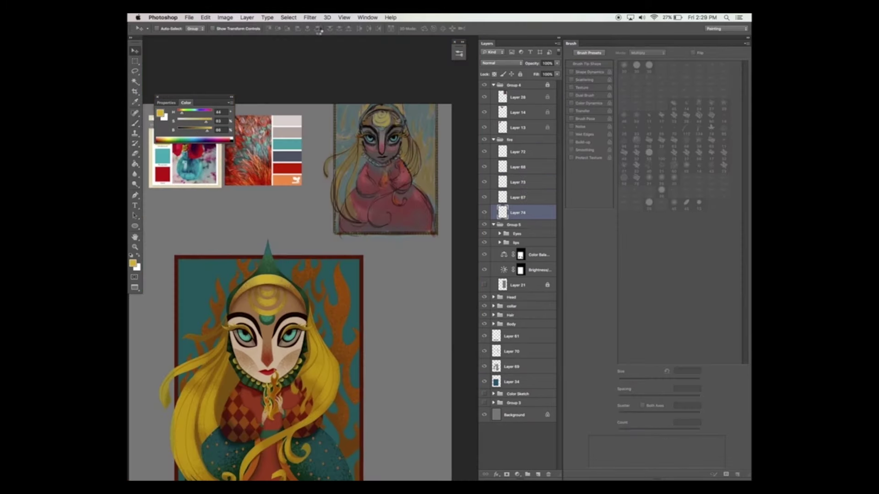
- Adjust the hue and saturation of the lowest fire layer and apply the change
key("super+u")
left_click_drag(504, 291, 526, 274)
key("Return")
key("v")
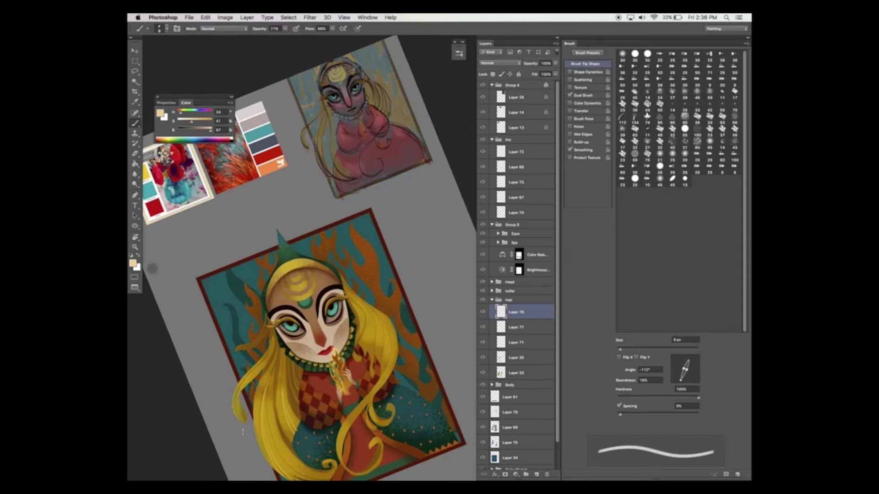
- Paint a fine cream highlight on the left hair locks with the 9 px brush and straighten the rotated canvas
left_click_drag(257, 348, 231, 377)
key("Escape")
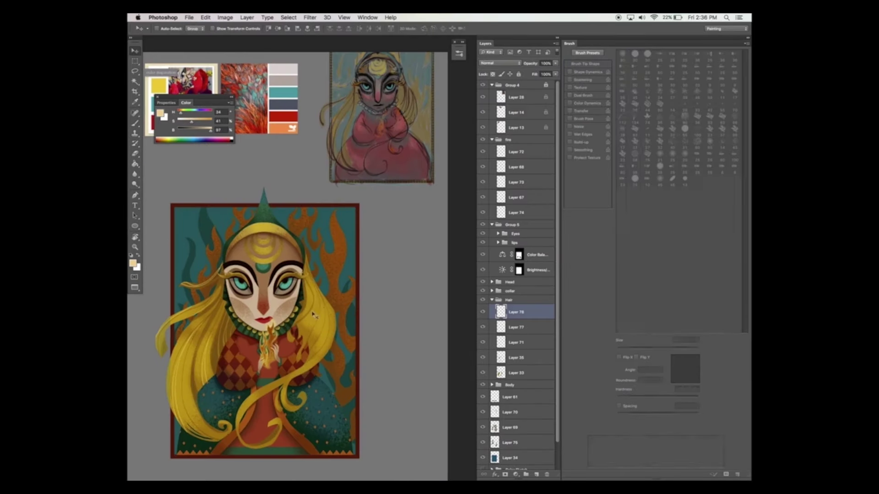
key("e")
scroll(301, 337, "up", 3)
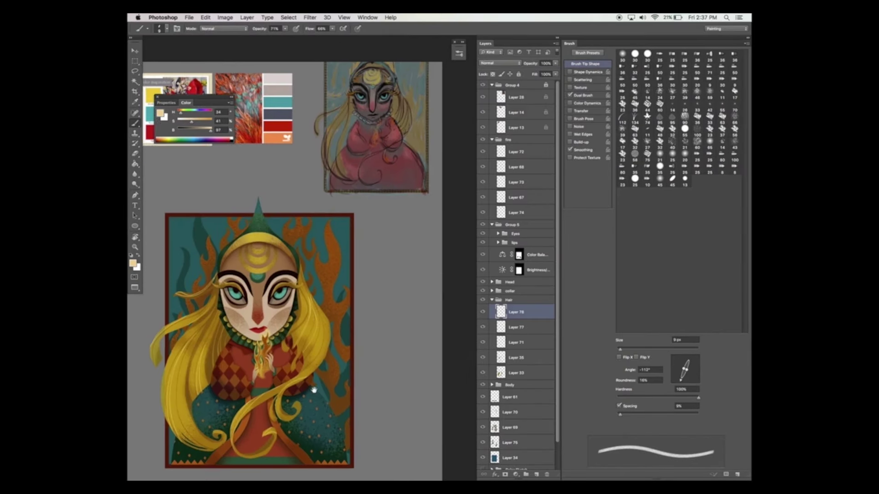
- Select the Brightness adjustment layer's mask and enlarge the brush for painting it in white
key("super+minus")
mouse_move(338, 340)
left_mouse_down()
mouse_move(327, 373)
mouse_move(348, 387)
left_mouse_up()
left_click(521, 270)
key("b")
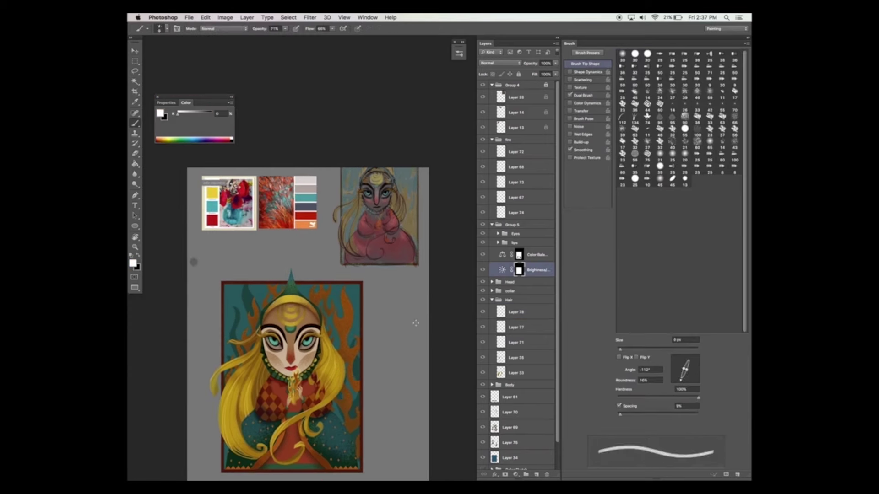
key("bracketright")
key("bracketright")
key("bracketright")
key("bracketright")
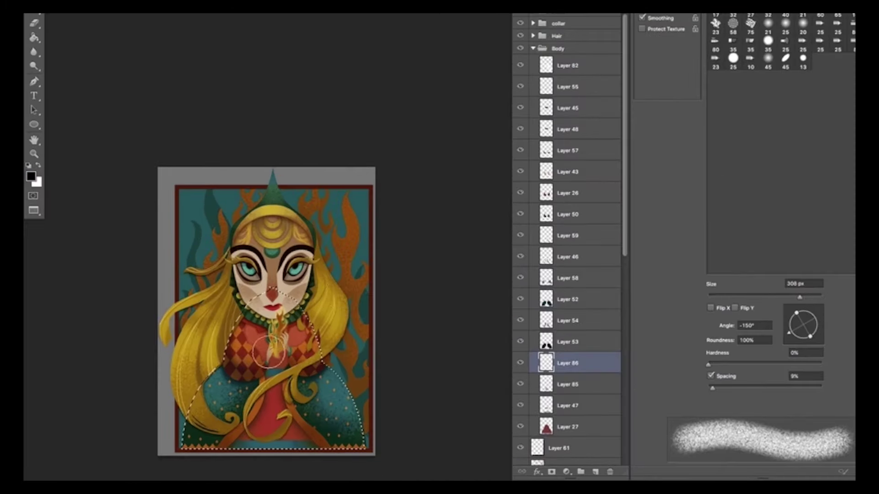
- Clear the selection outline around the dress
key("h")
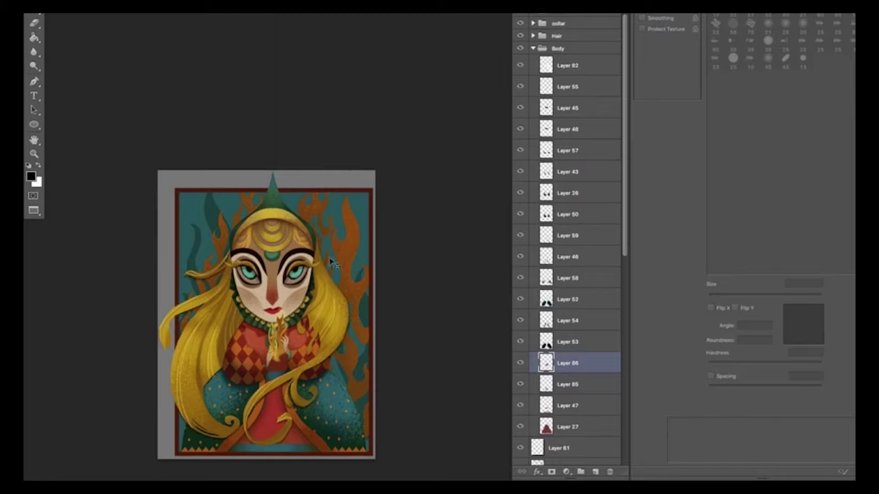